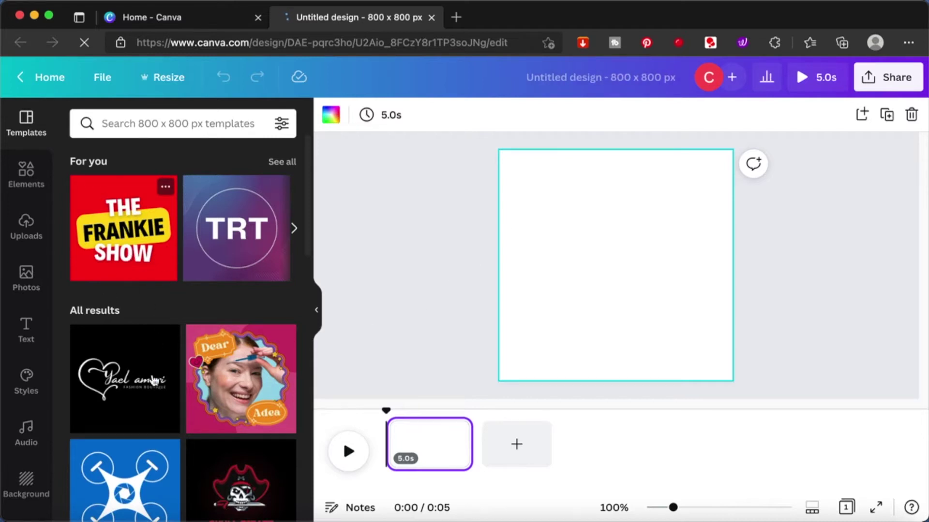
Step: Browse the suggested 800 x 800 px templates
{"action": "scroll", "coordinate": [163, 424], "scroll_direction": "down", "scroll_amount": 10}
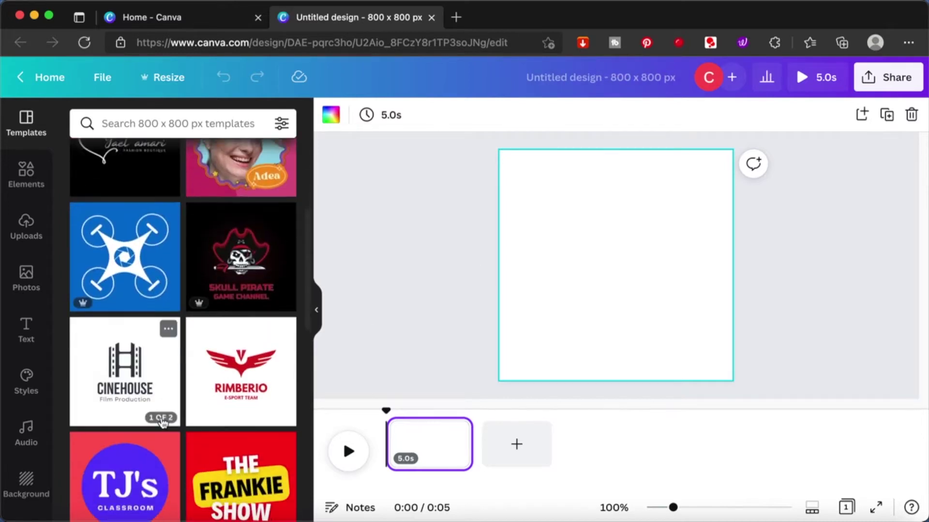
{"action": "scroll", "coordinate": [163, 424], "scroll_direction": "down", "scroll_amount": 5}
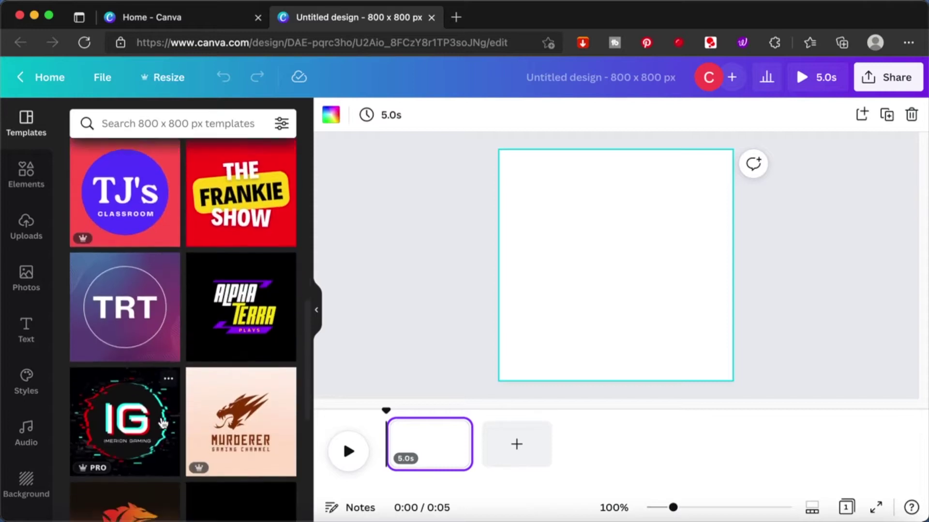
{"action": "scroll", "coordinate": [163, 424], "scroll_direction": "down", "scroll_amount": 6}
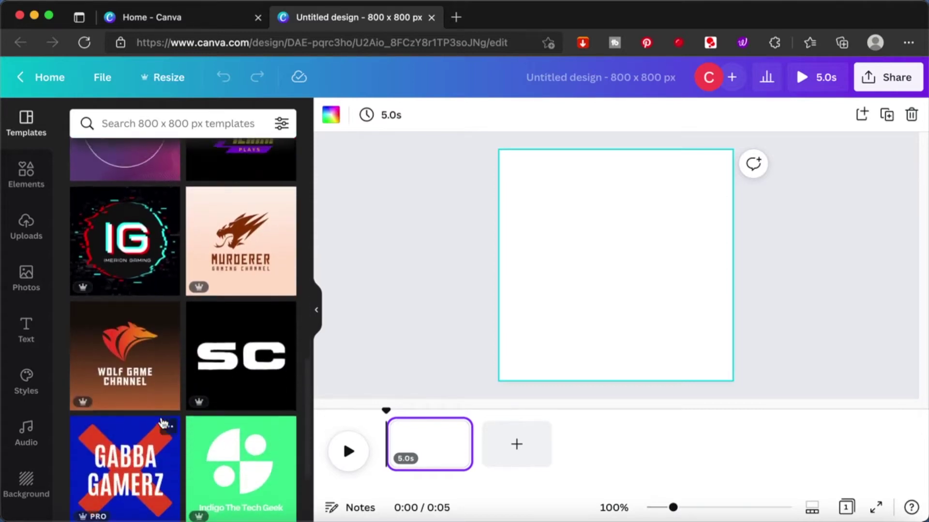
{"action": "scroll", "coordinate": [163, 423], "scroll_direction": "up", "scroll_amount": 3}
{"action": "scroll", "coordinate": [162, 423], "scroll_direction": "up", "scroll_amount": 15}
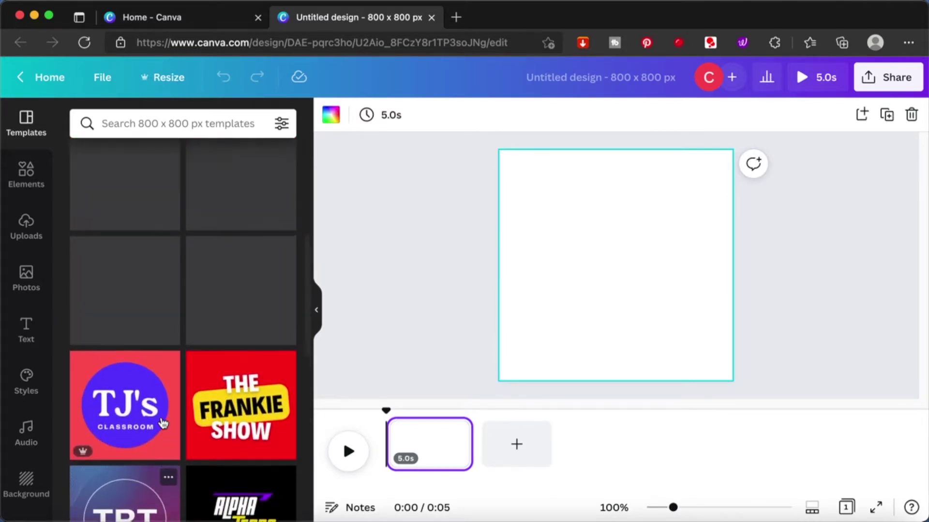
{"action": "scroll", "coordinate": [163, 424], "scroll_direction": "up", "scroll_amount": 3}
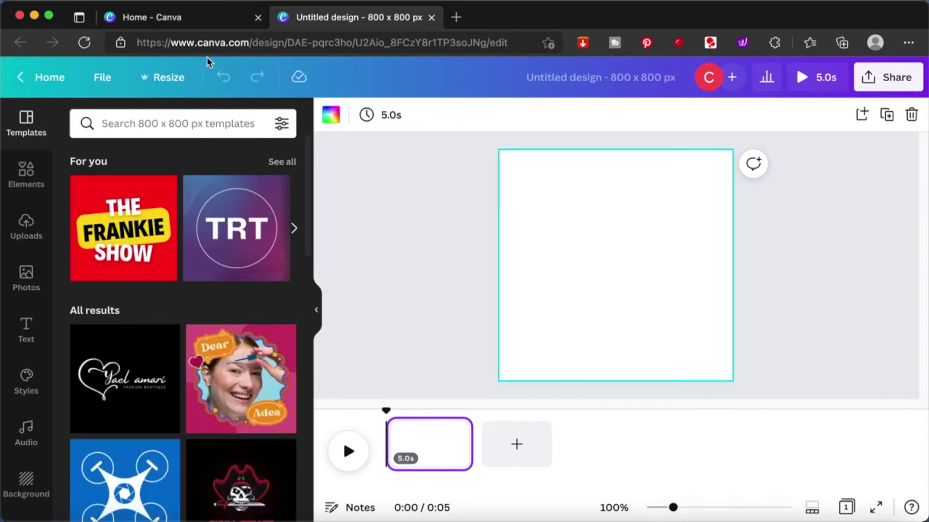
Step: Create a new design from the home page using the Logo preset and look through its suggested templates
{"action": "left_click", "coordinate": [201, 20]}
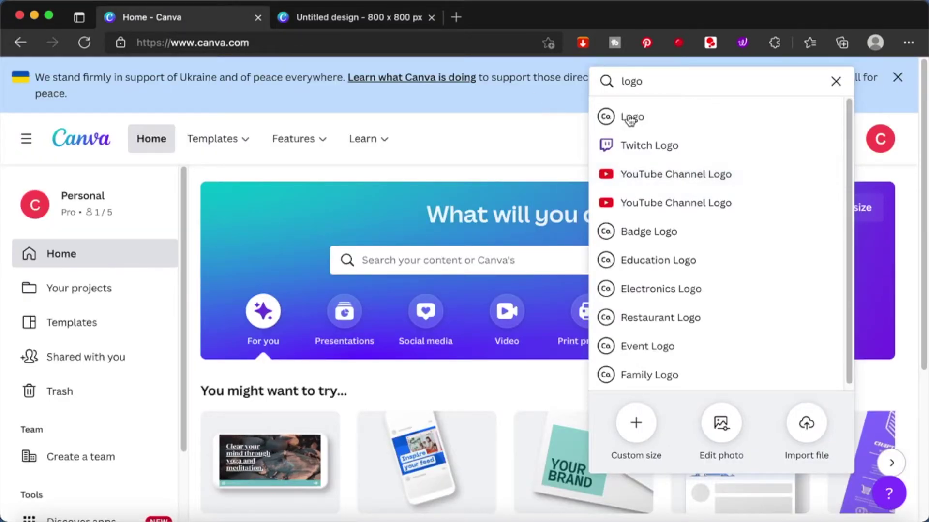
{"action": "left_click", "coordinate": [637, 118]}
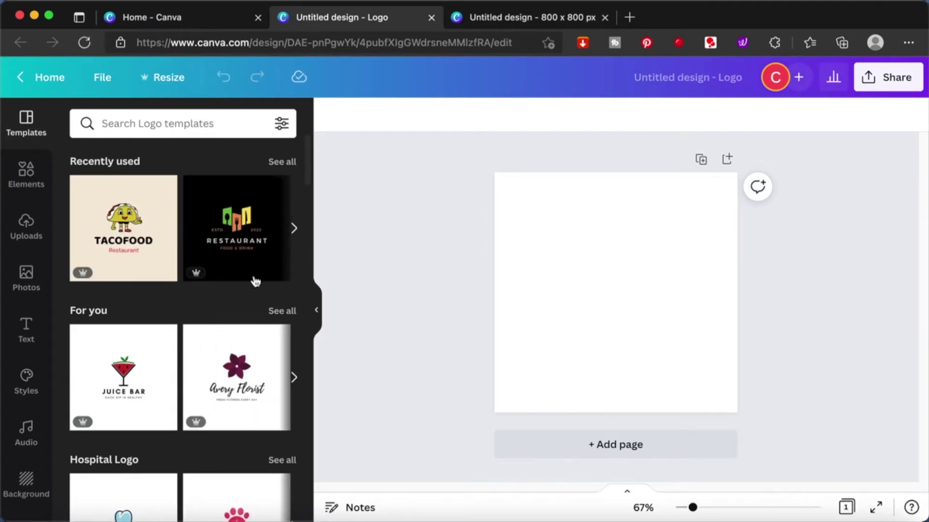
{"action": "scroll", "coordinate": [222, 320], "scroll_direction": "down", "scroll_amount": 7}
{"action": "scroll", "coordinate": [222, 320], "scroll_direction": "down", "scroll_amount": 5}
{"action": "scroll", "coordinate": [222, 320], "scroll_direction": "up", "scroll_amount": 1}
{"action": "scroll", "coordinate": [222, 320], "scroll_direction": "up", "scroll_amount": 10}
Step: Search the Logo templates for "logo l" and look through the designs
{"action": "left_click", "coordinate": [184, 121]}
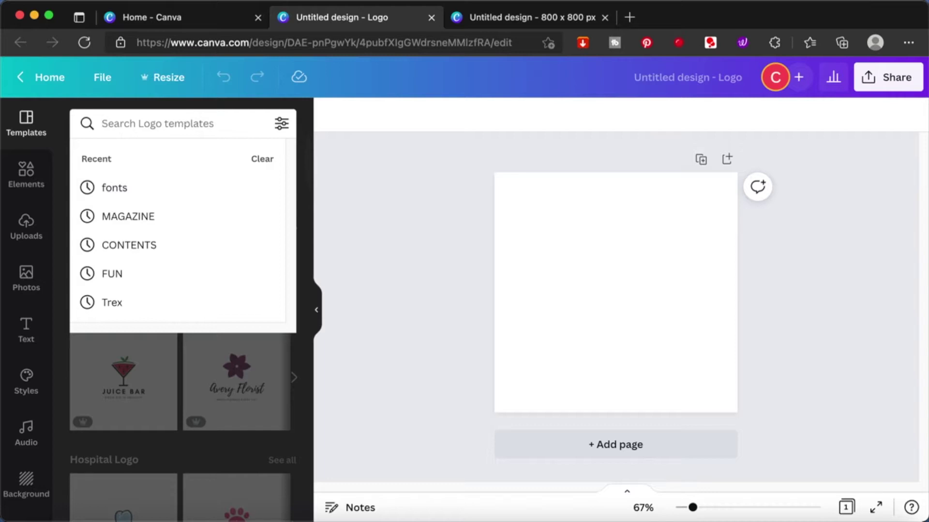
{"action": "type", "text": "logo l"}
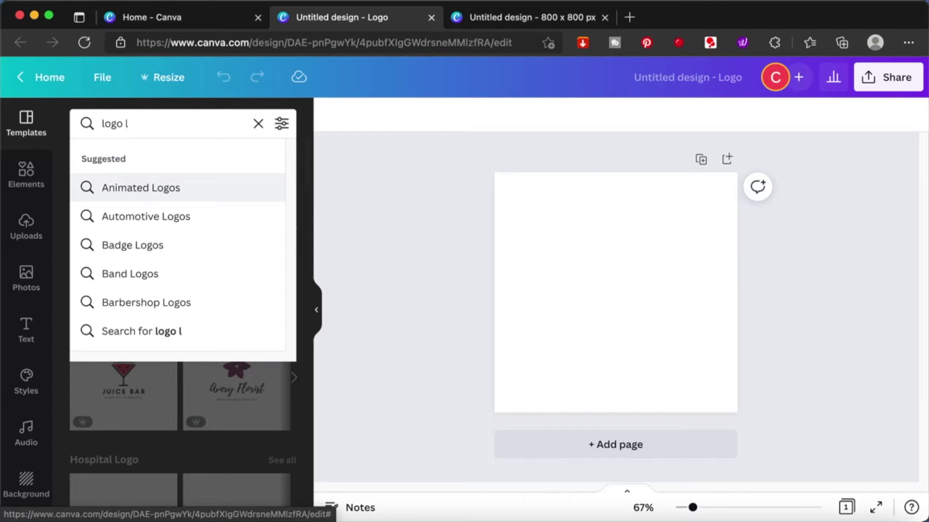
{"action": "key", "text": "Return"}
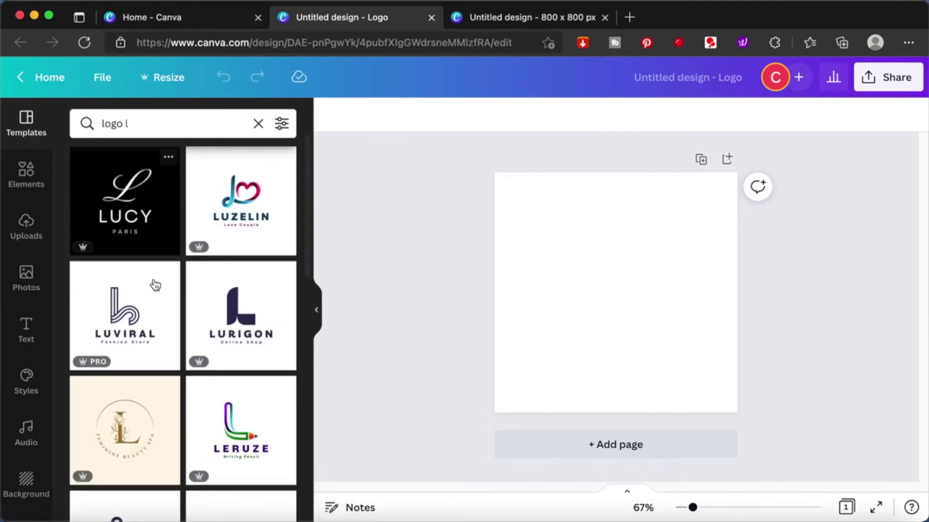
{"action": "scroll", "coordinate": [191, 386], "scroll_direction": "down", "scroll_amount": 5}
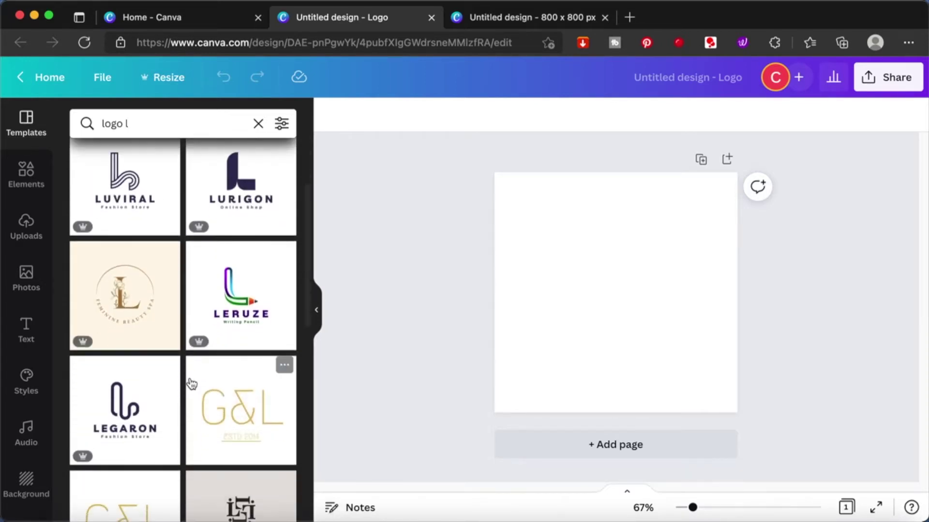
{"action": "scroll", "coordinate": [191, 385], "scroll_direction": "up", "scroll_amount": 5}
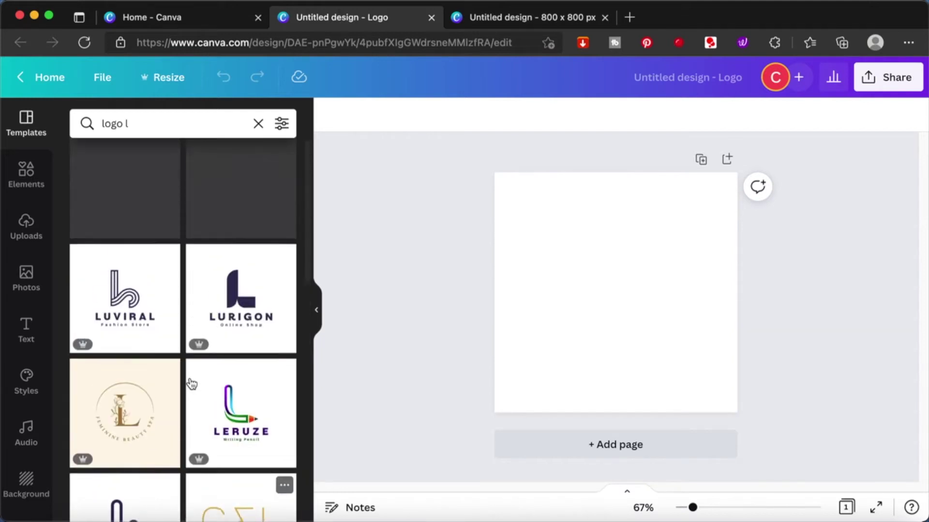
Step: Change the template search to "logo t" and look through the designs
{"action": "left_click", "coordinate": [191, 125]}
{"action": "key", "text": "BackSpace"}
{"action": "type", "text": "t"}
{"action": "key", "text": "Return"}
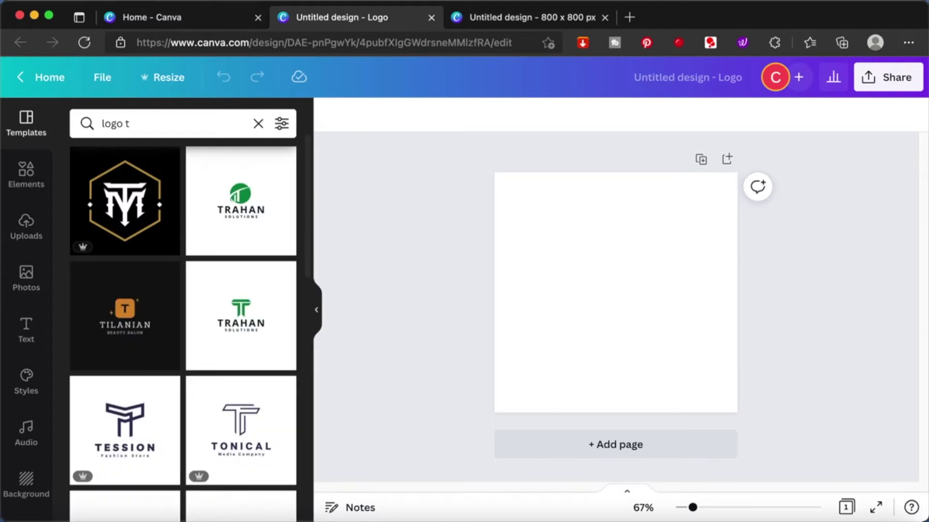
{"action": "scroll", "coordinate": [228, 245], "scroll_direction": "down", "scroll_amount": 4}
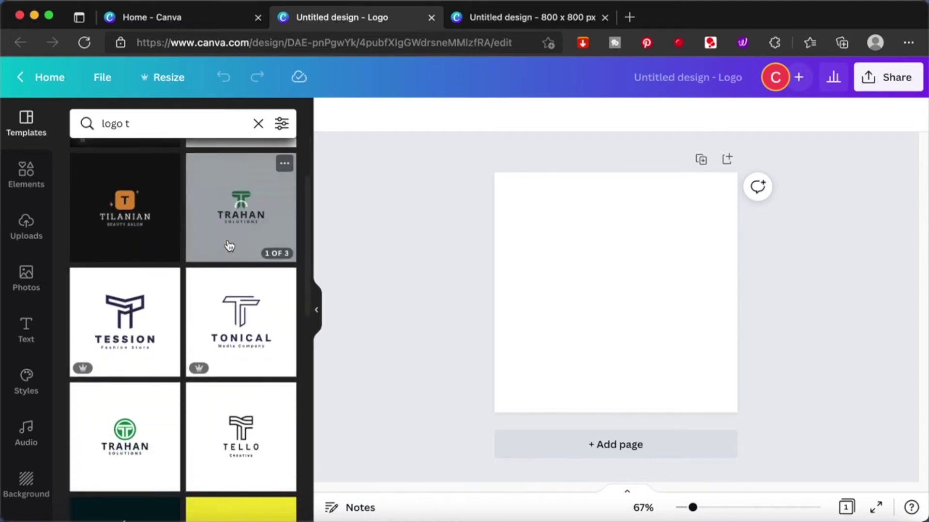
{"action": "scroll", "coordinate": [229, 244], "scroll_direction": "down", "scroll_amount": 5}
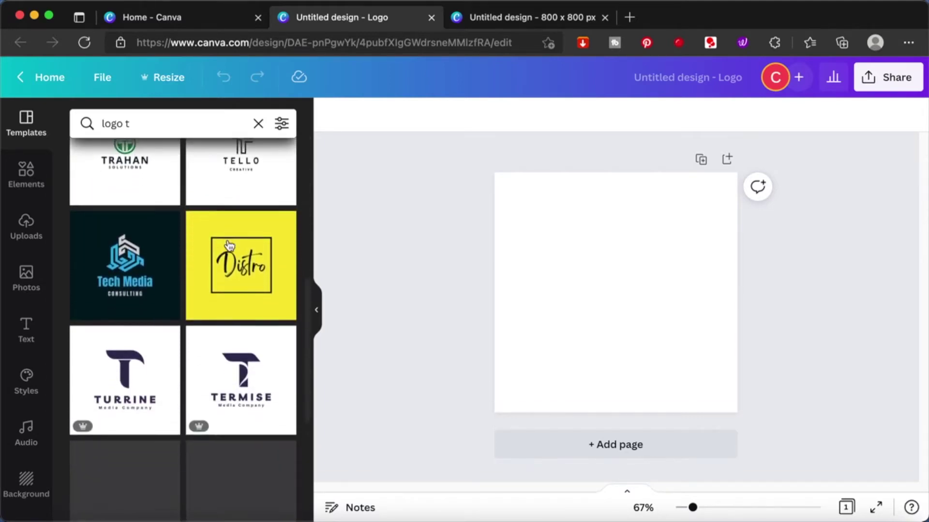
{"action": "scroll", "coordinate": [228, 243], "scroll_direction": "up", "scroll_amount": 8}
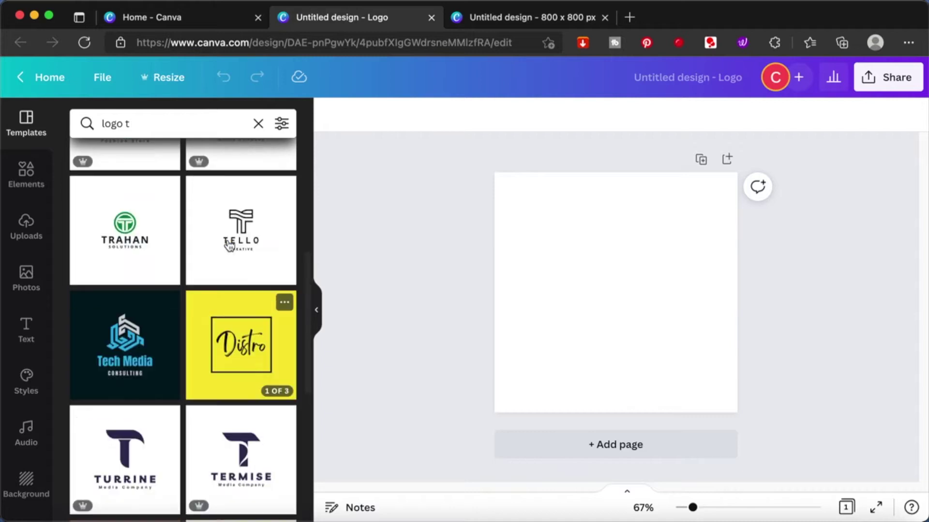
Step: Search the templates for "logo c" and apply the CELLINO Fashion Store design to the blank page
{"action": "left_click", "coordinate": [166, 122]}
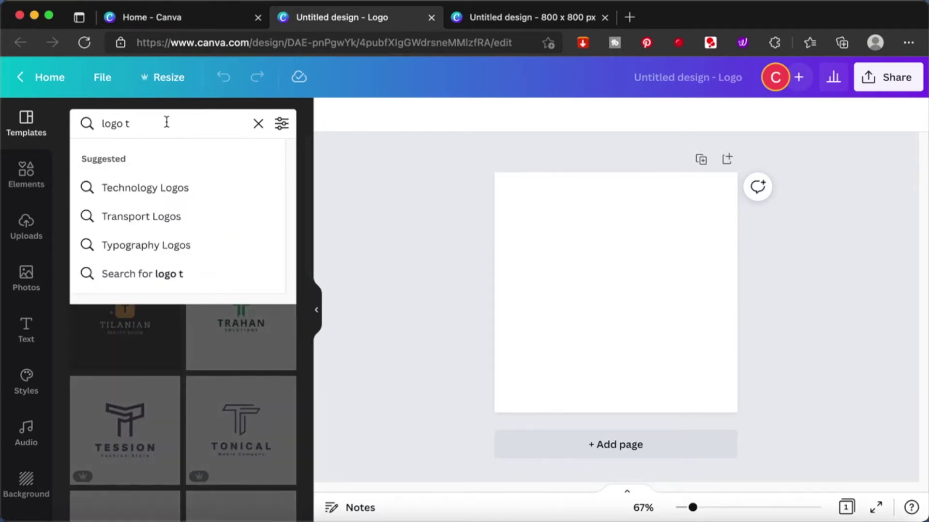
{"action": "key", "text": "BackSpace"}
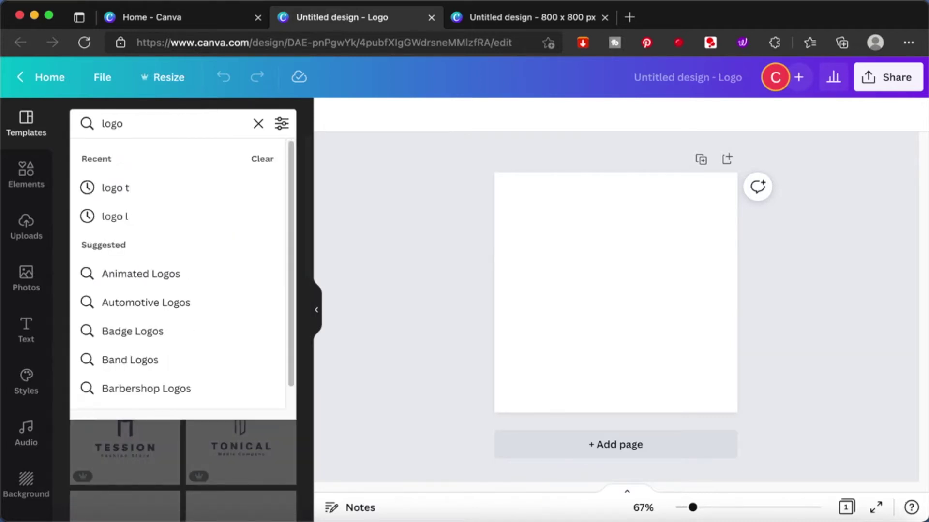
{"action": "type", "text": "c"}
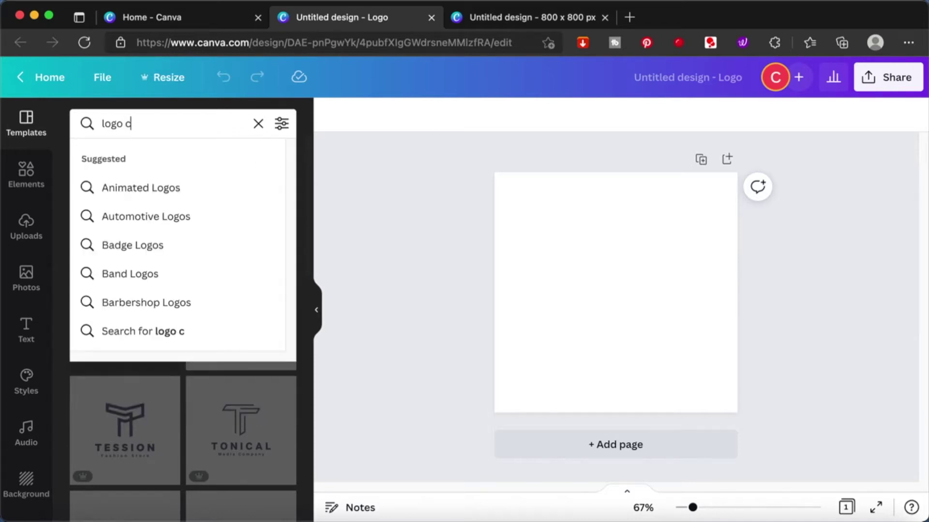
{"action": "key", "text": "Return"}
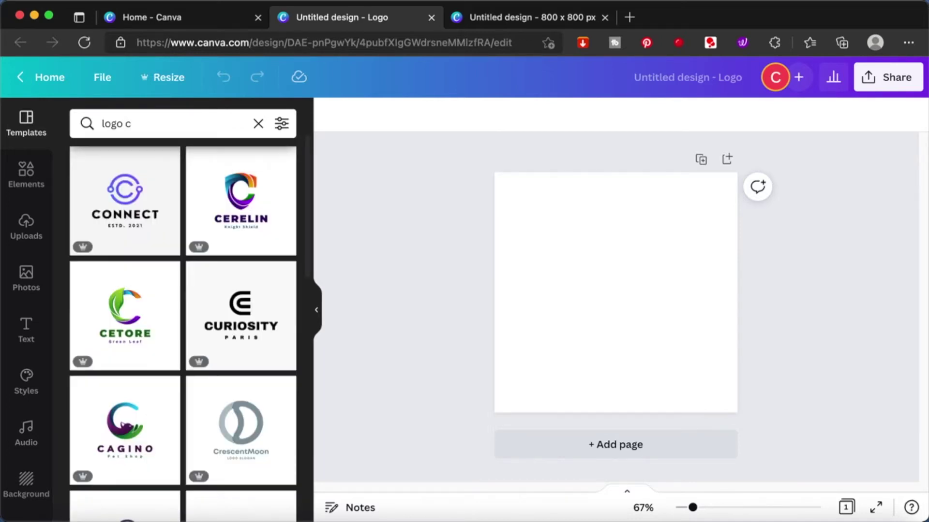
{"action": "scroll", "coordinate": [194, 421], "scroll_direction": "down", "scroll_amount": 4}
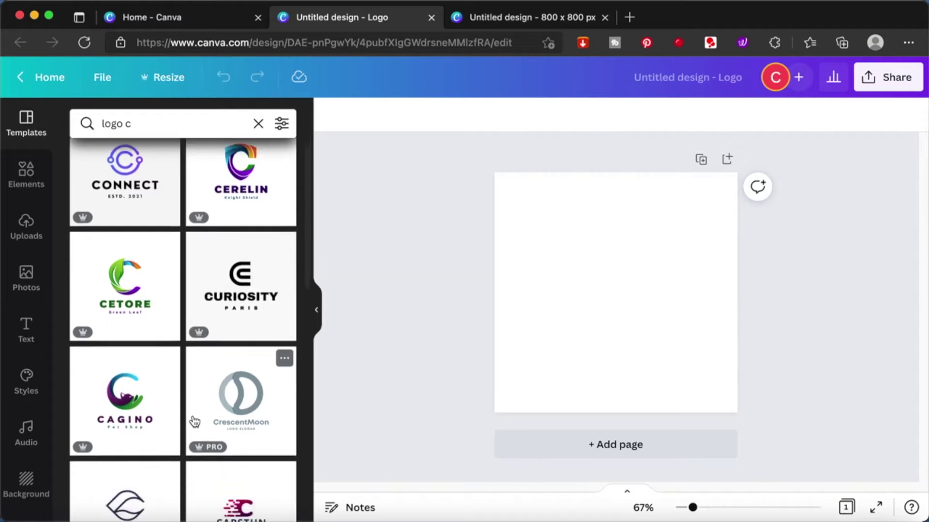
{"action": "scroll", "coordinate": [194, 422], "scroll_direction": "down", "scroll_amount": 5}
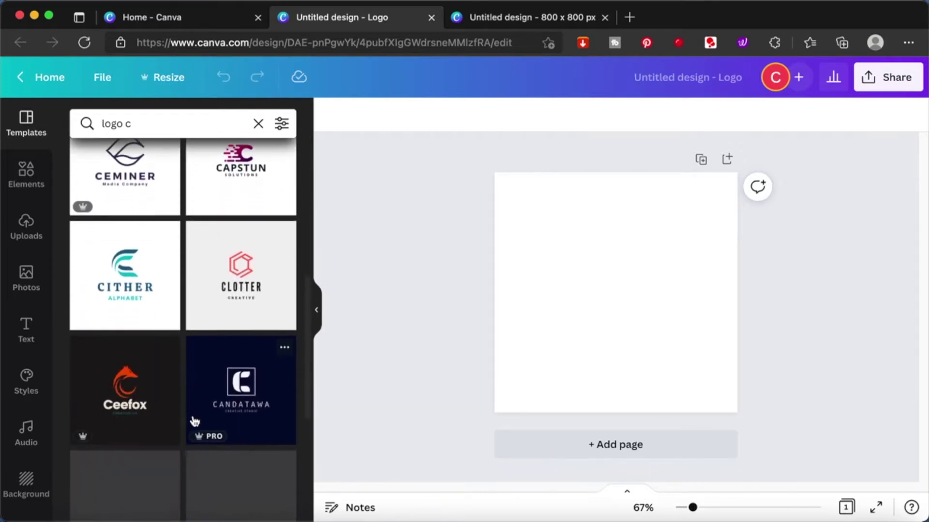
{"action": "scroll", "coordinate": [193, 416], "scroll_direction": "down", "scroll_amount": 1}
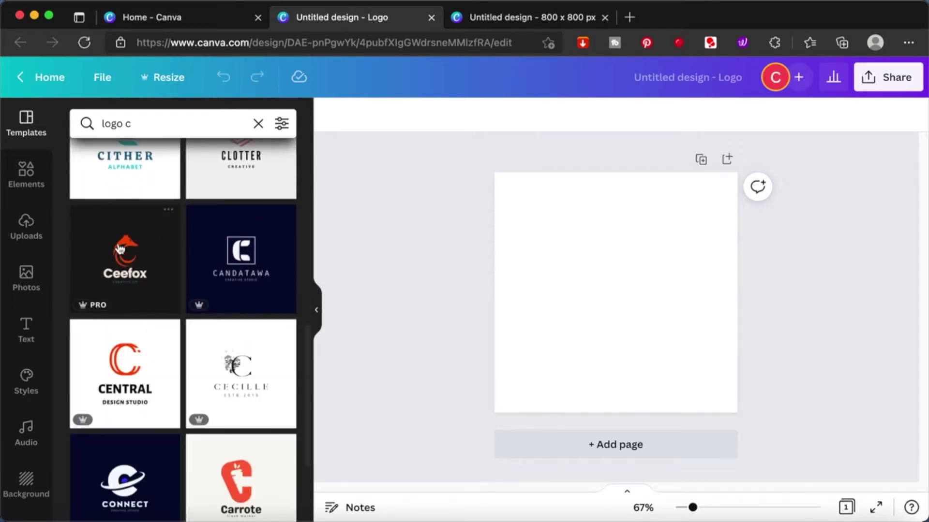
{"action": "scroll", "coordinate": [229, 415], "scroll_direction": "down", "scroll_amount": 3}
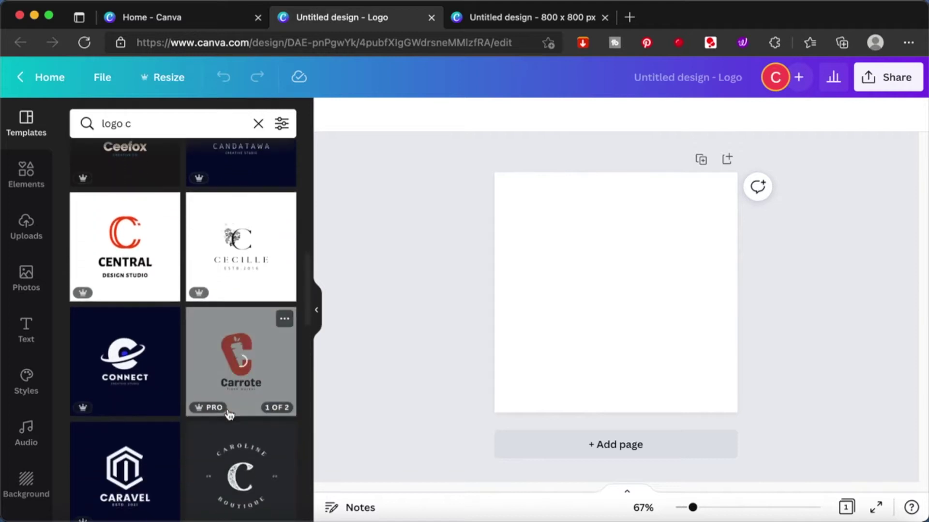
{"action": "scroll", "coordinate": [229, 414], "scroll_direction": "down", "scroll_amount": 2}
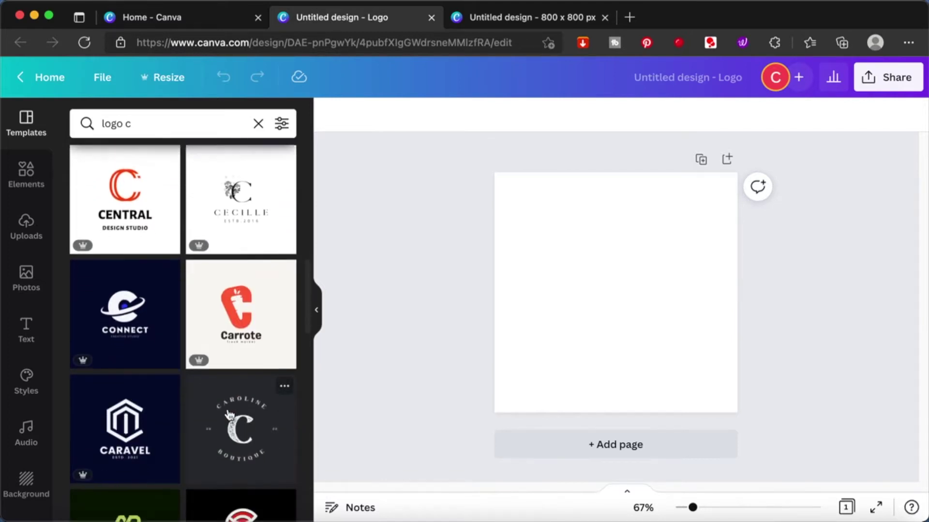
{"action": "scroll", "coordinate": [229, 414], "scroll_direction": "down", "scroll_amount": 1}
{"action": "scroll", "coordinate": [230, 415], "scroll_direction": "down", "scroll_amount": 1}
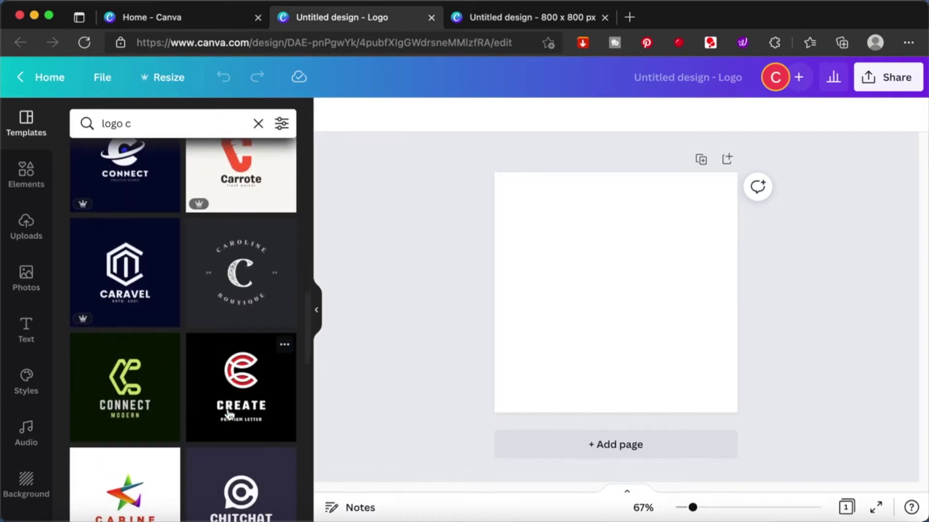
{"action": "scroll", "coordinate": [229, 414], "scroll_direction": "down", "scroll_amount": 3}
{"action": "scroll", "coordinate": [229, 415], "scroll_direction": "down", "scroll_amount": 2}
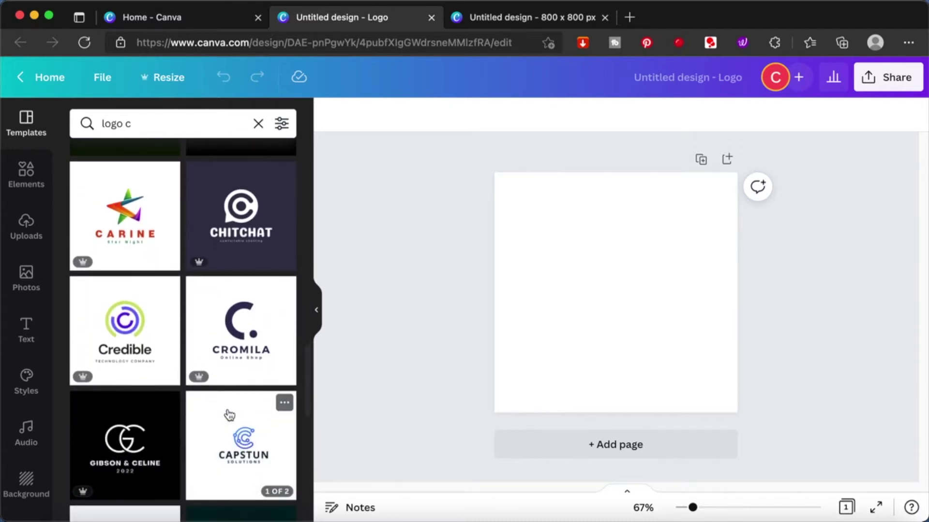
{"action": "scroll", "coordinate": [229, 415], "scroll_direction": "down", "scroll_amount": 4}
{"action": "scroll", "coordinate": [229, 415], "scroll_direction": "down", "scroll_amount": 1}
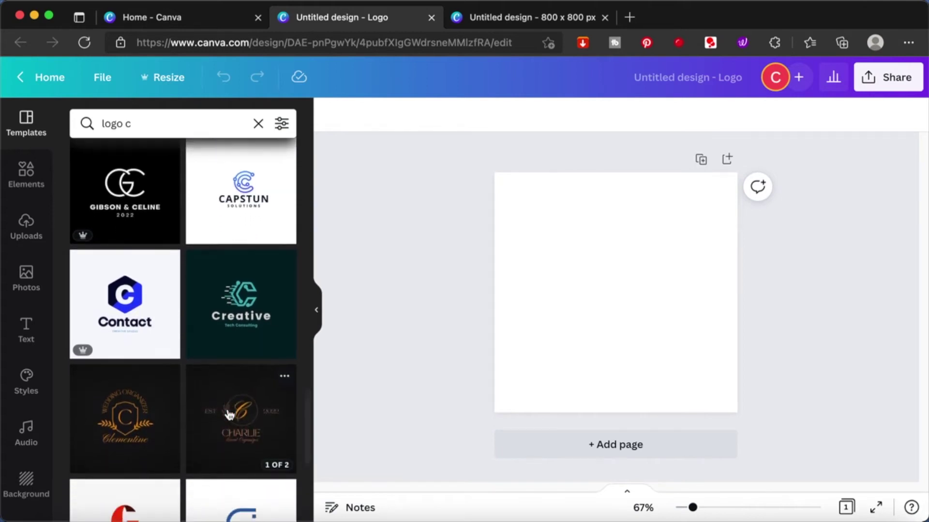
{"action": "scroll", "coordinate": [229, 415], "scroll_direction": "down", "scroll_amount": 3}
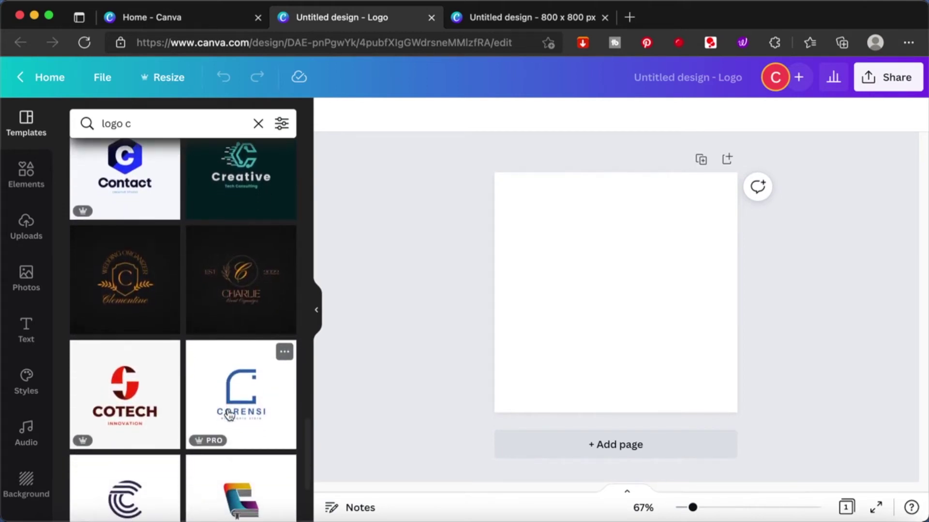
{"action": "scroll", "coordinate": [229, 414], "scroll_direction": "down", "scroll_amount": 3}
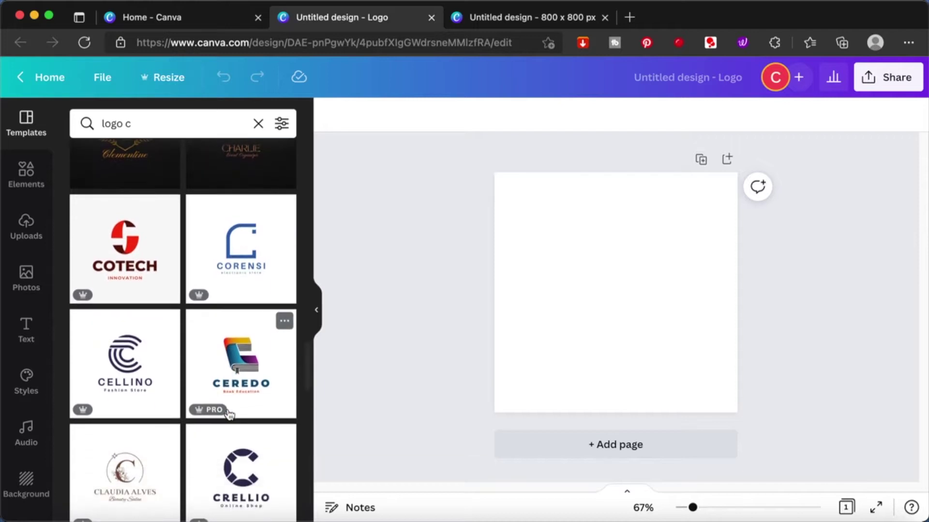
{"action": "left_click", "coordinate": [122, 356]}
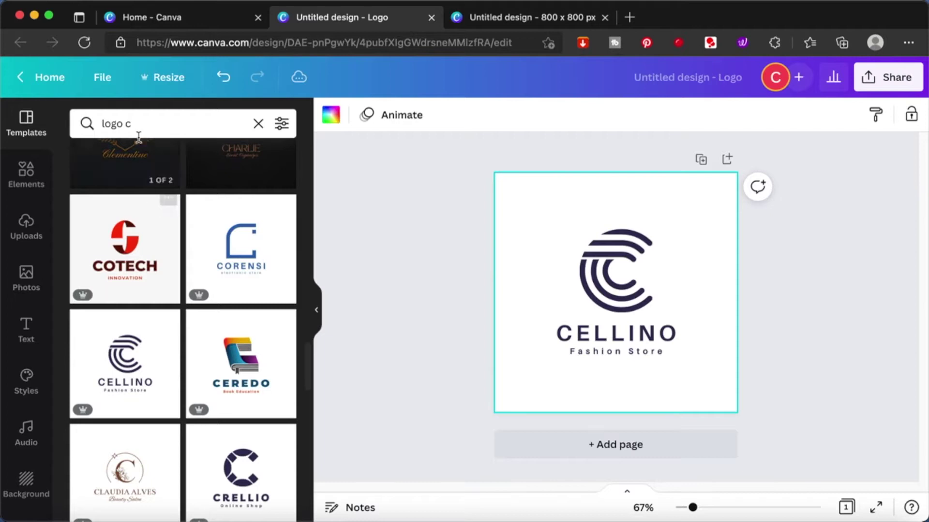
Step: Search the templates for "logo l" and place the LUVIRAL Fashion Store design on a new second page
{"action": "left_click", "coordinate": [126, 124]}
{"action": "key", "text": "BackSpace"}
{"action": "type", "text": ";"}
{"action": "key", "text": "BackSpace"}
{"action": "type", "text": "l"}
{"action": "key", "text": "Return"}
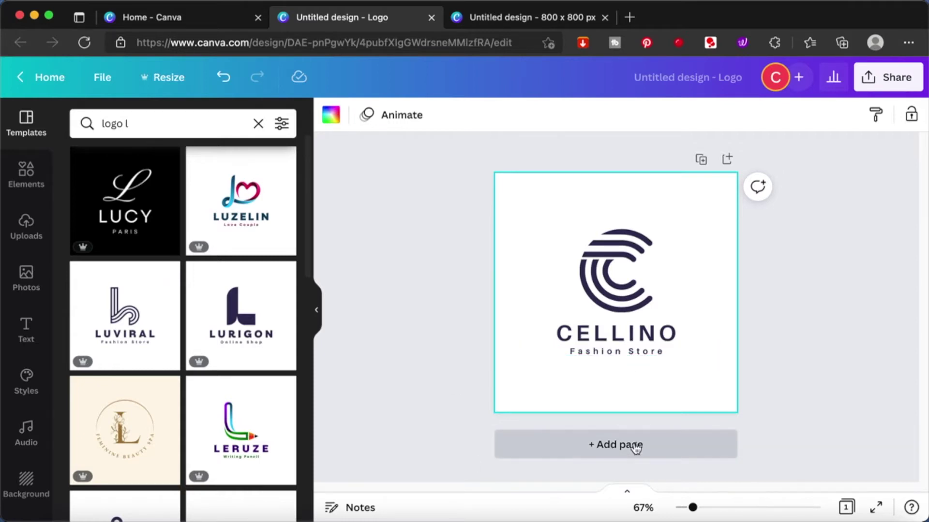
{"action": "left_click", "coordinate": [117, 309]}
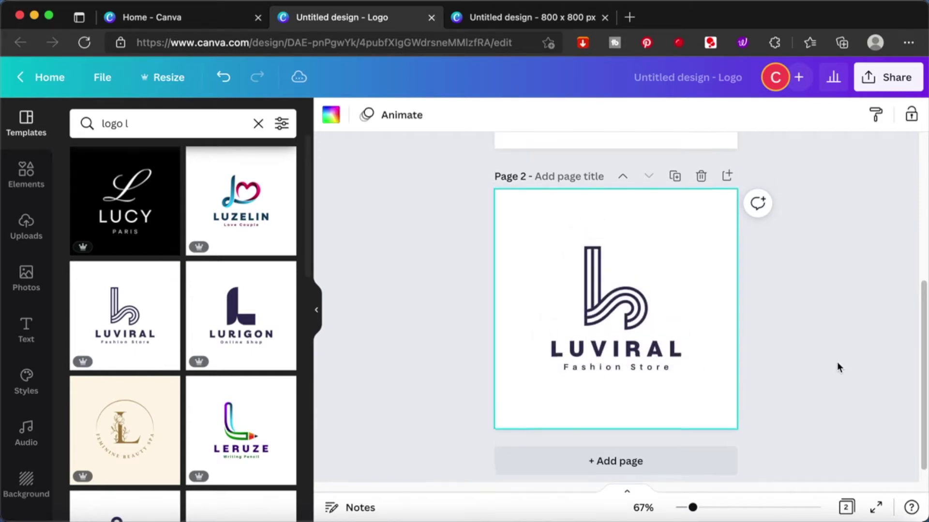
Step: Copy the L mark from page 2 onto page 1 and position it overlapping the left side of the C mark
{"action": "scroll", "coordinate": [837, 368], "scroll_direction": "up", "scroll_amount": 5}
{"action": "left_click", "coordinate": [629, 260]}
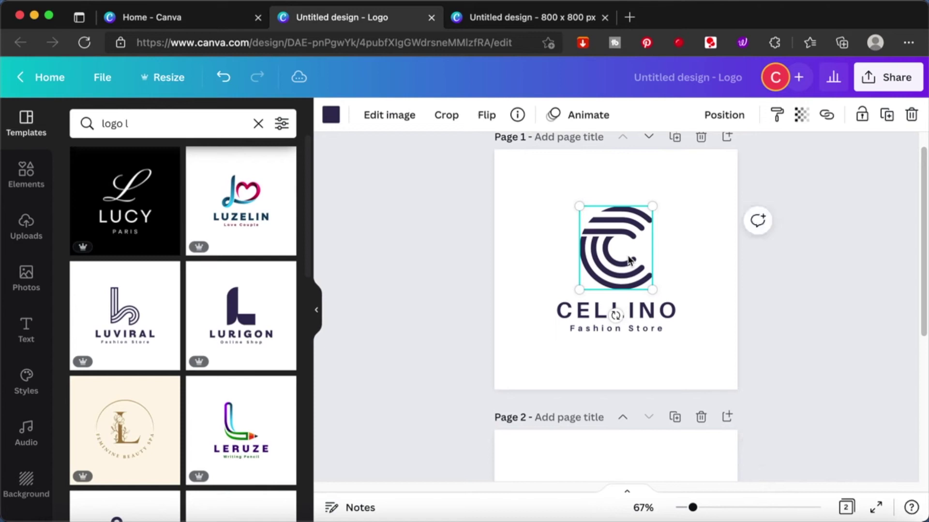
{"action": "scroll", "coordinate": [806, 382], "scroll_direction": "down", "scroll_amount": 4}
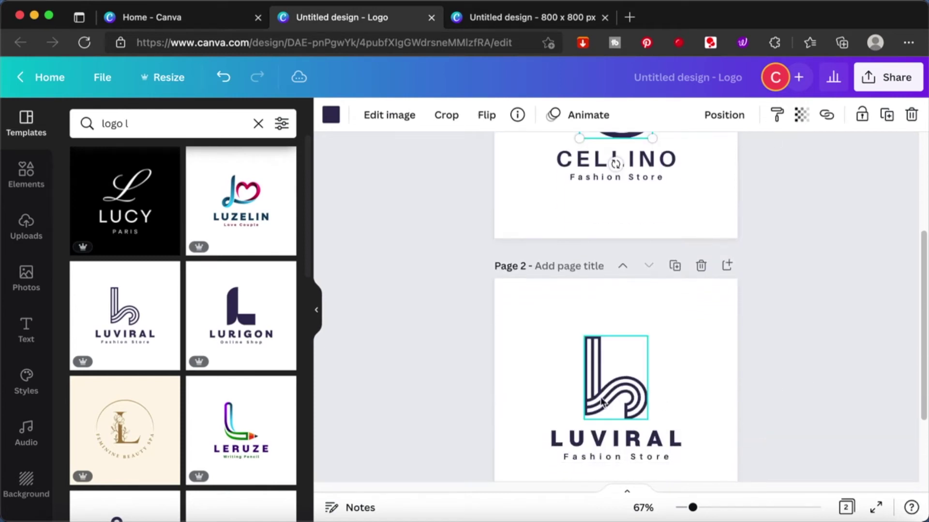
{"action": "left_click", "coordinate": [596, 400]}
{"action": "scroll", "coordinate": [678, 275], "scroll_direction": "up", "scroll_amount": 4}
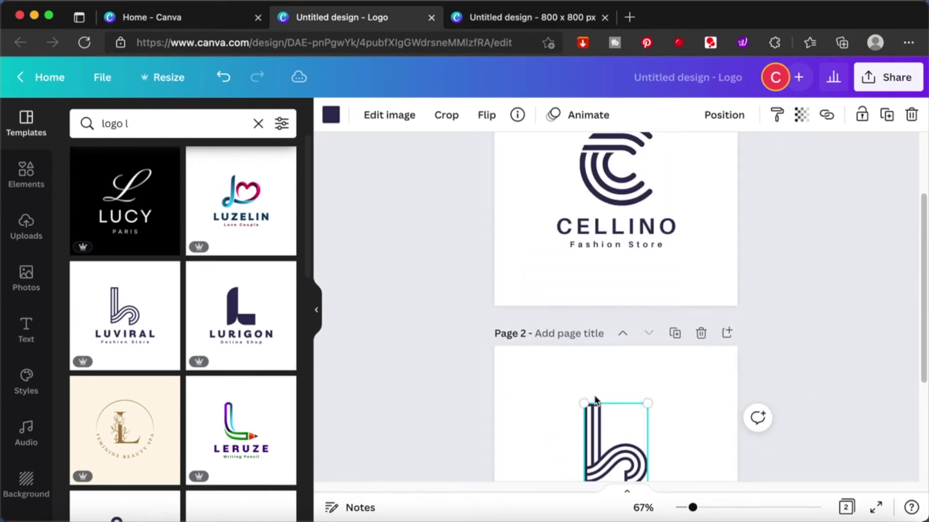
{"action": "left_click", "coordinate": [678, 274]}
{"action": "left_click", "coordinate": [622, 278]}
{"action": "left_click_drag", "start_coordinate": [623, 278], "coordinate": [559, 290]}
{"action": "left_click", "coordinate": [787, 320]}
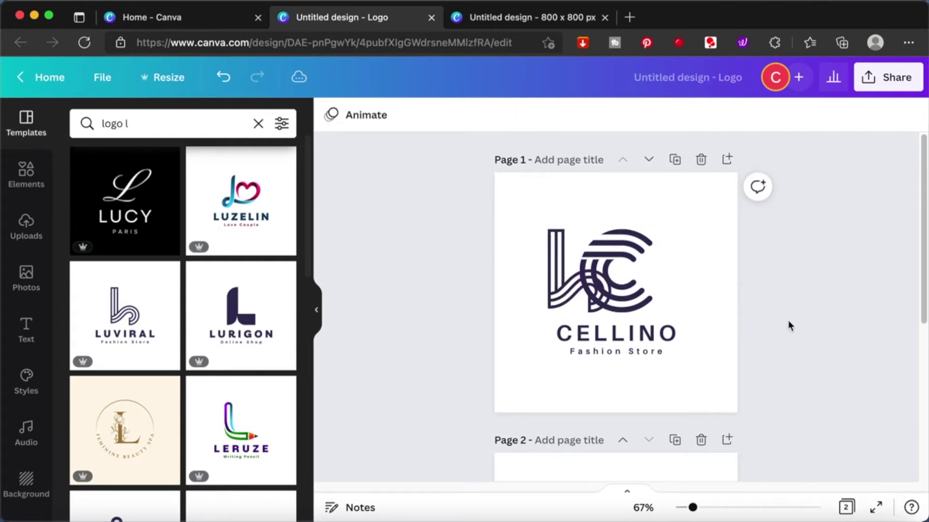
{"action": "left_click", "coordinate": [632, 257]}
{"action": "right_click", "coordinate": [632, 258]}
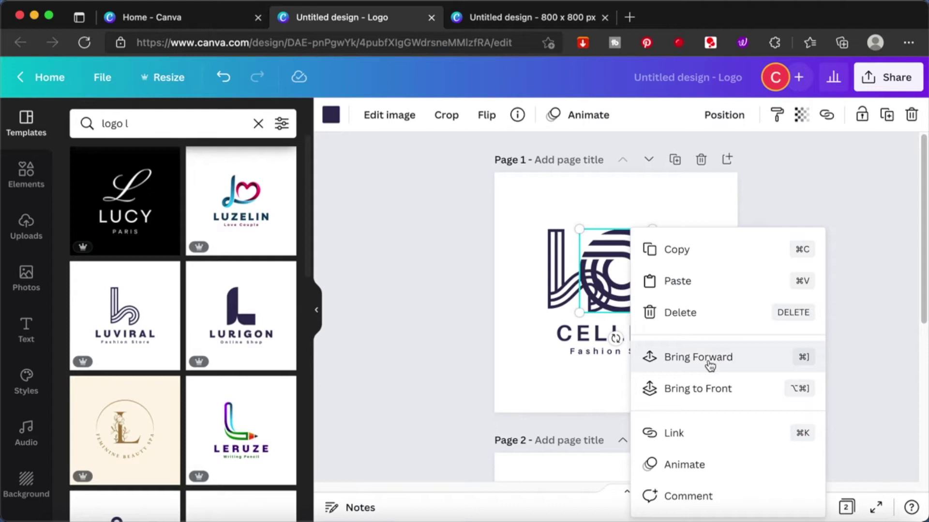
{"action": "left_click", "coordinate": [828, 175]}
{"action": "left_click", "coordinate": [554, 258]}
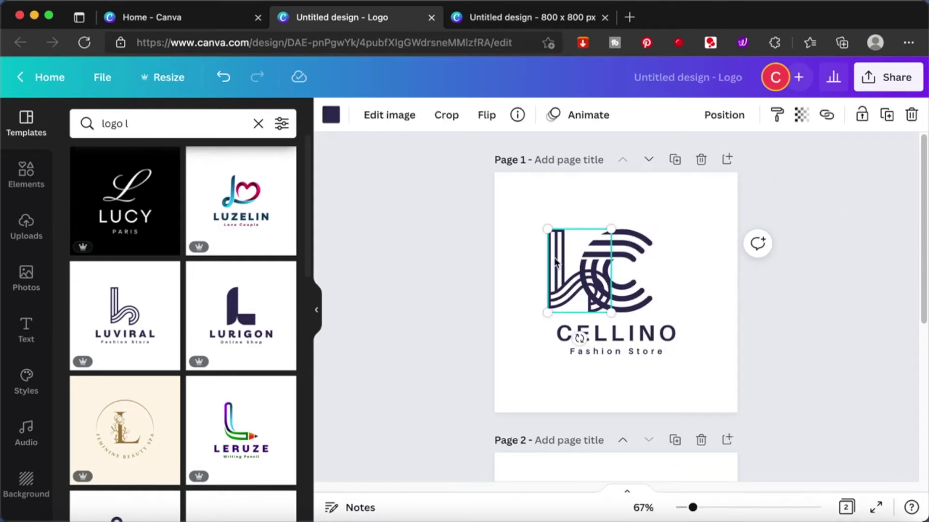
{"action": "right_click", "coordinate": [553, 258]}
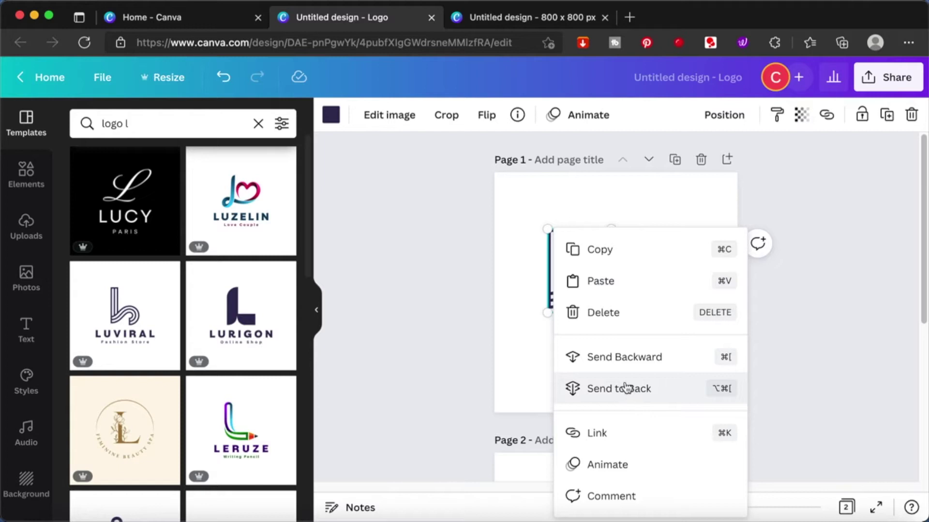
{"action": "left_click", "coordinate": [828, 230]}
Step: Shrink the C mark on page 1 and place it against the lower curve of the L mark
{"action": "left_click_drag", "start_coordinate": [616, 240], "coordinate": [642, 270]}
{"action": "left_click", "coordinate": [774, 256]}
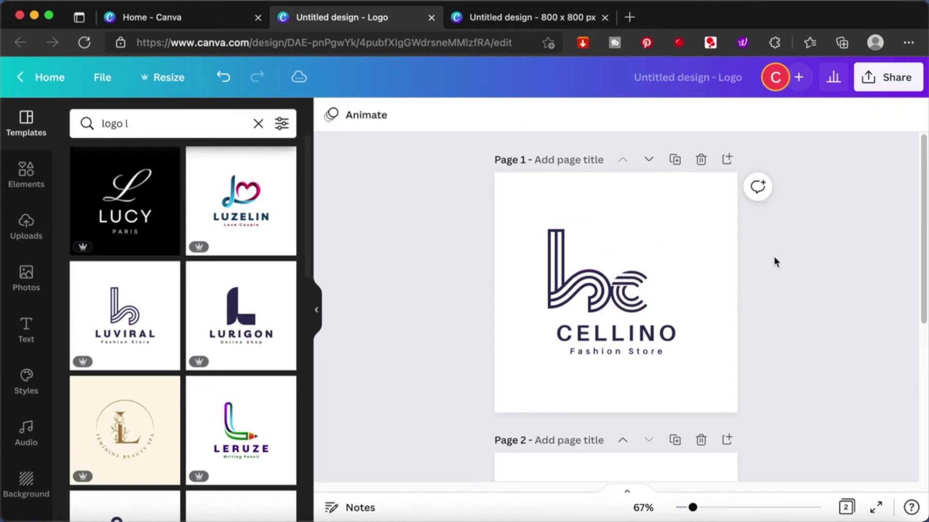
Step: Replace the CELLINO text with "THE LAZY COOK", widening its text box to fit one line and centring it
{"action": "left_click", "coordinate": [632, 343]}
{"action": "double_click", "coordinate": [633, 344]}
{"action": "type", "text": "THE LAZY COOK"}
{"action": "left_click_drag", "start_coordinate": [714, 348], "coordinate": [743, 342]}
{"action": "left_click_drag", "start_coordinate": [649, 332], "coordinate": [632, 332]}
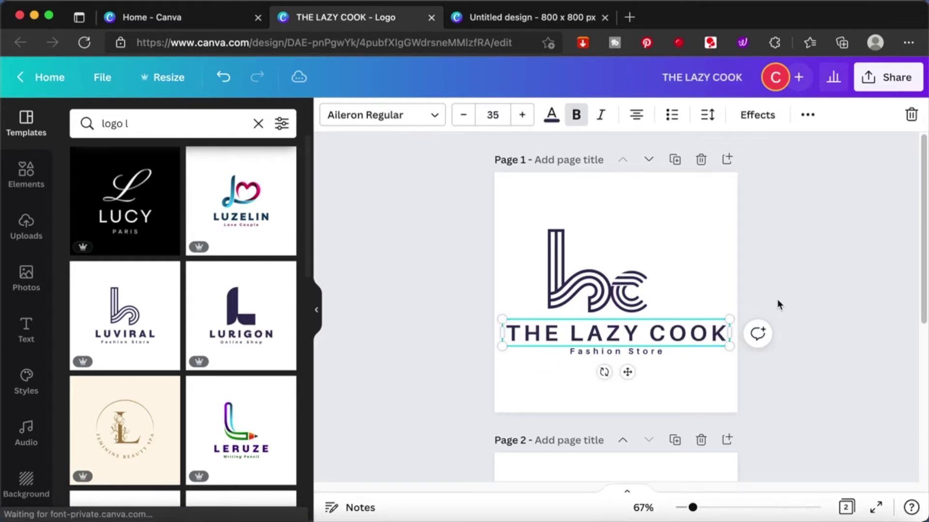
Step: Centre the combined L and C marks above the title, leaving a small gap between the two letters
{"action": "left_click", "coordinate": [606, 286]}
{"action": "left_click_drag", "start_coordinate": [605, 287], "coordinate": [625, 294]}
{"action": "left_click", "coordinate": [646, 298]}
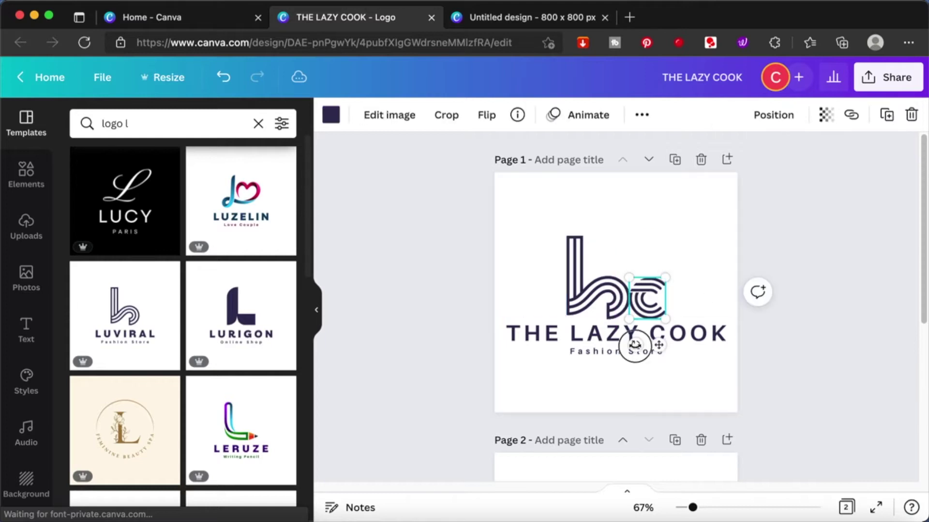
{"action": "mouse_move", "coordinate": [632, 342]}
{"action": "left_mouse_down"}
{"action": "mouse_move", "coordinate": [655, 262]}
{"action": "mouse_move", "coordinate": [683, 310]}
{"action": "mouse_move", "coordinate": [636, 345]}
{"action": "left_mouse_up"}
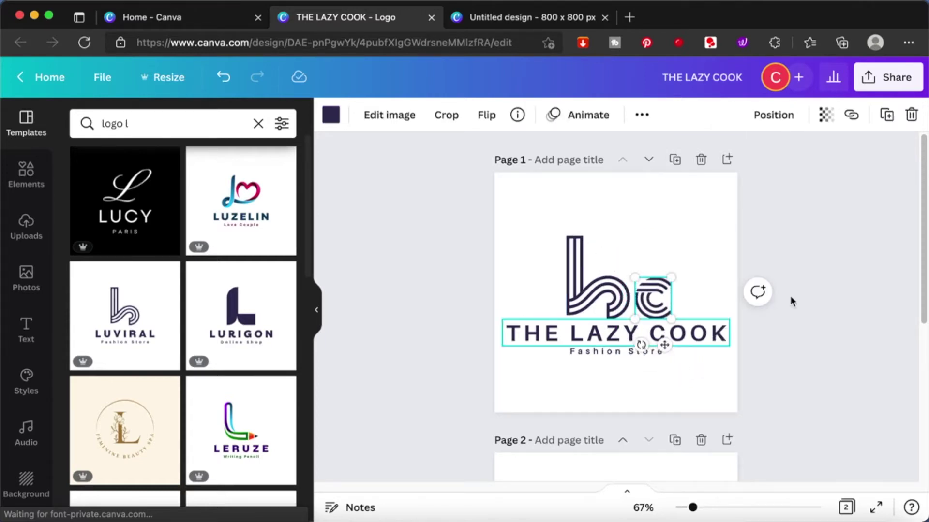
{"action": "left_click", "coordinate": [614, 197]}
{"action": "left_click_drag", "start_coordinate": [614, 197], "coordinate": [619, 333]}
{"action": "left_click", "coordinate": [852, 269]}
{"action": "key", "text": "ctrl+z"}
Step: Replace the "Fashion Store" tagline with "FOR THOSE WHO HATES TO COOK" and widen its text box to match the title
{"action": "double_click", "coordinate": [642, 303]}
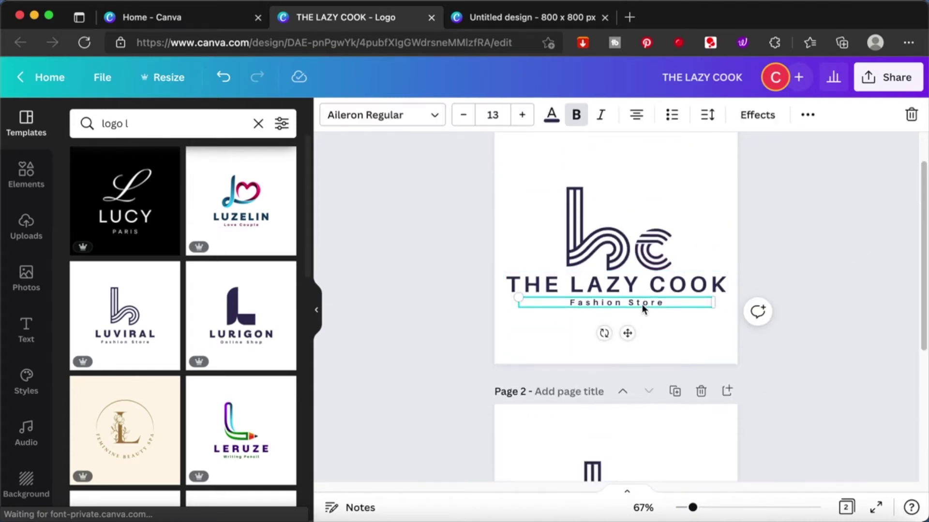
{"action": "type", "text": "FOR THOSE WHO HATES TO COOK"}
{"action": "left_click_drag", "start_coordinate": [711, 310], "coordinate": [754, 310]}
{"action": "key", "text": "Escape"}
Step: Replace the LUVIRAL text on page 2 with a copy of the "THE LAZY COOK" title and its tagline
{"action": "left_click", "coordinate": [635, 309]}
{"action": "scroll", "coordinate": [629, 338], "scroll_direction": "down", "scroll_amount": 5}
{"action": "left_click", "coordinate": [618, 353]}
{"action": "key", "text": "ctrl+v"}
Step: Move the C mark on page 1 back so that it joins the curve of the L mark
{"action": "scroll", "coordinate": [819, 318], "scroll_direction": "up", "scroll_amount": 5}
{"action": "left_click", "coordinate": [648, 257]}
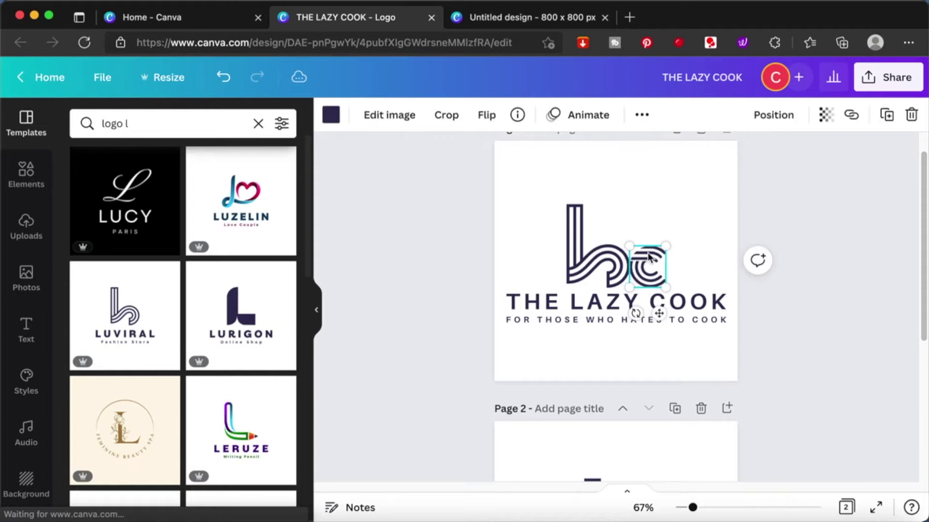
{"action": "left_click", "coordinate": [828, 248]}
{"action": "scroll", "coordinate": [828, 248], "scroll_direction": "up", "scroll_amount": 1}
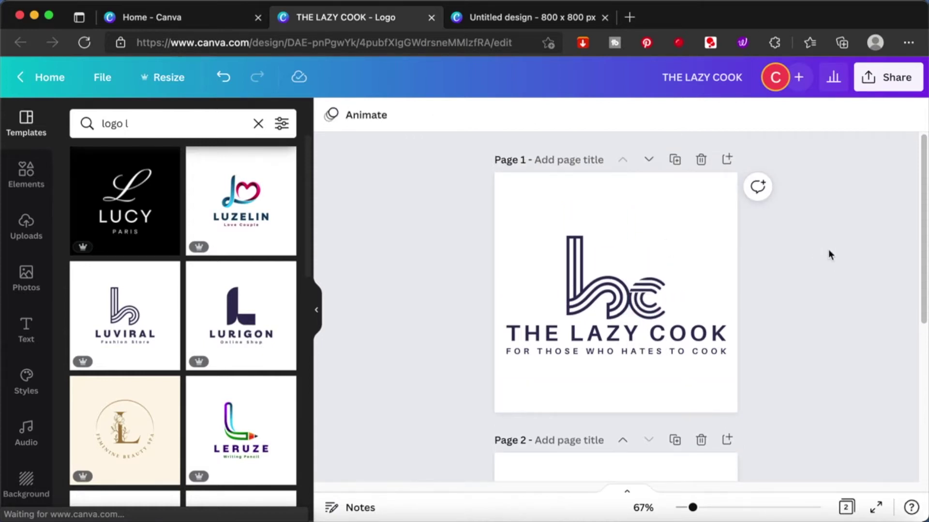
Step: Duplicate page 1 and move the title and tagline toward the bottom of the copy
{"action": "key", "text": "ctrl+d"}
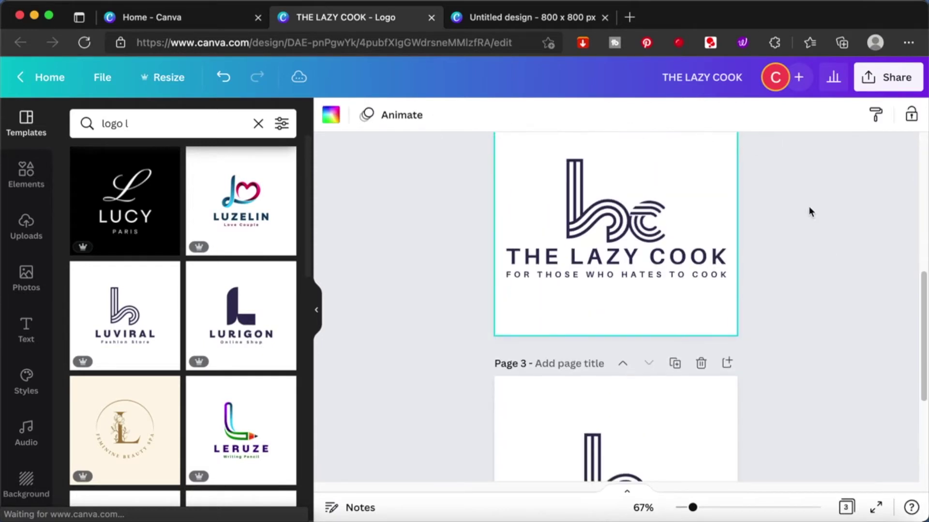
{"action": "scroll", "coordinate": [810, 212], "scroll_direction": "up", "scroll_amount": 3}
{"action": "left_click", "coordinate": [640, 364]}
{"action": "left_click_drag", "start_coordinate": [562, 370], "coordinate": [563, 411]}
Step: Rearrange the marks on page 2 with the L centred higher up and the C overlapping its lower curve
{"action": "left_click_drag", "start_coordinate": [662, 329], "coordinate": [613, 351]}
{"action": "left_click", "coordinate": [521, 271]}
{"action": "left_click_drag", "start_coordinate": [522, 270], "coordinate": [612, 360]}
{"action": "left_click_drag", "start_coordinate": [612, 360], "coordinate": [627, 303]}
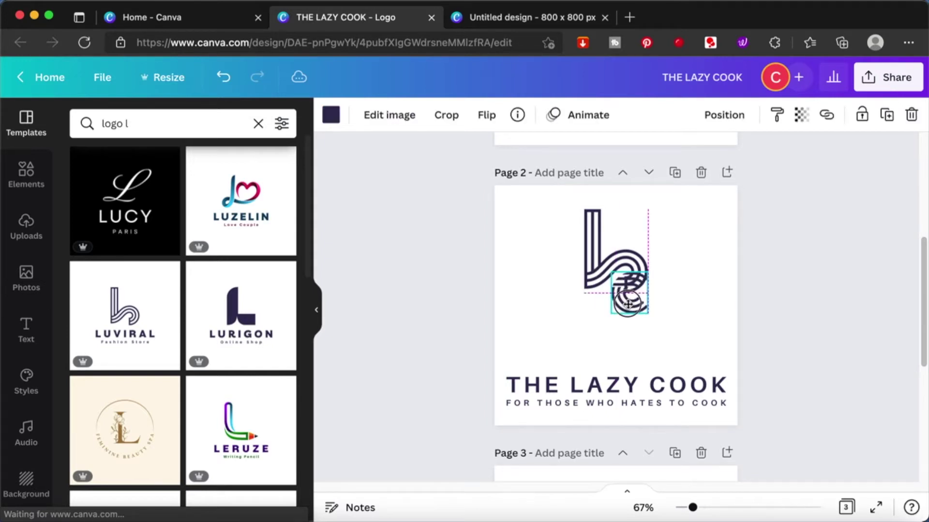
{"action": "left_click_drag", "start_coordinate": [628, 310], "coordinate": [628, 310]}
{"action": "left_click", "coordinate": [694, 298]}
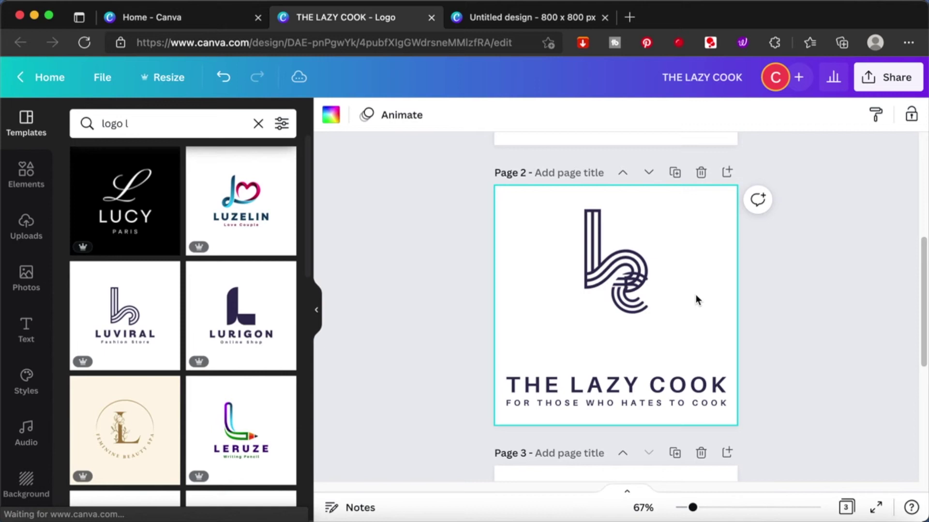
{"action": "left_click", "coordinate": [631, 309]}
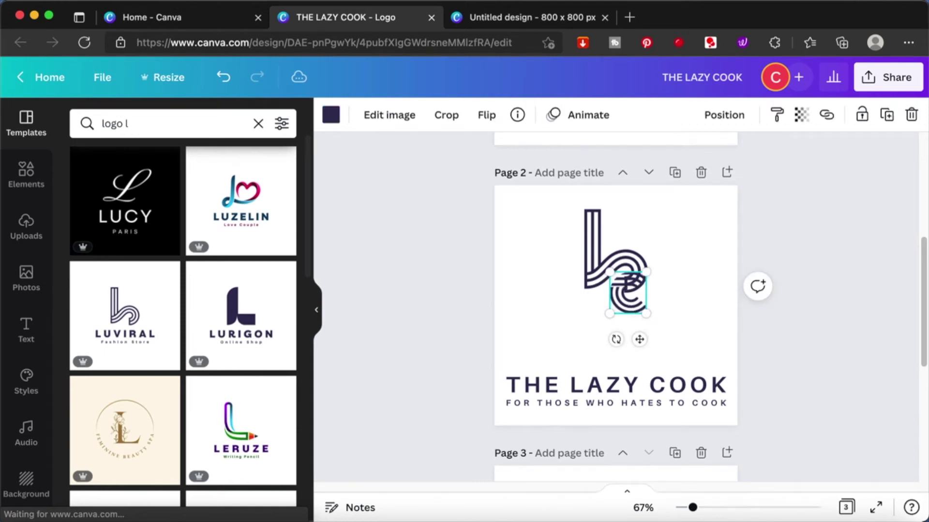
{"action": "left_click", "coordinate": [693, 295]}
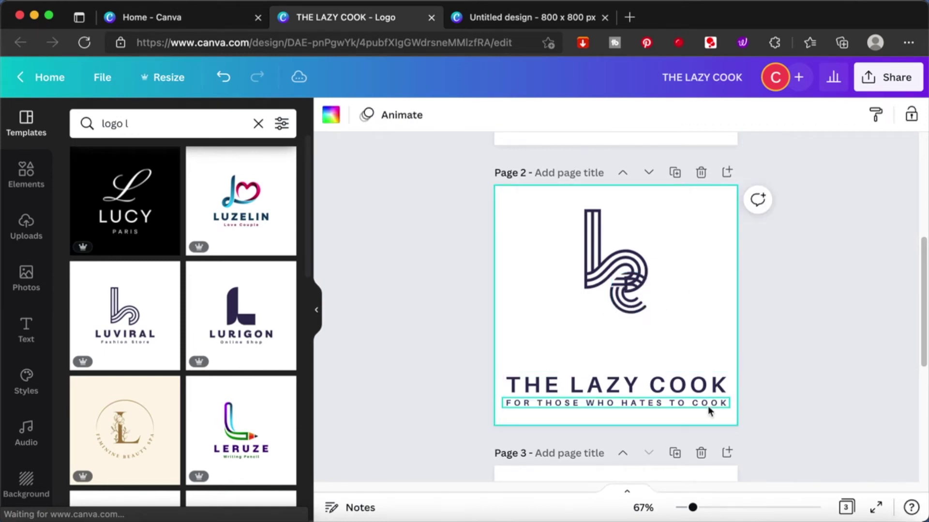
Step: Move the title and tagline on page 2 up to sit directly beneath the stacked marks
{"action": "left_click_drag", "start_coordinate": [761, 419], "coordinate": [616, 327]}
{"action": "left_click", "coordinate": [815, 298]}
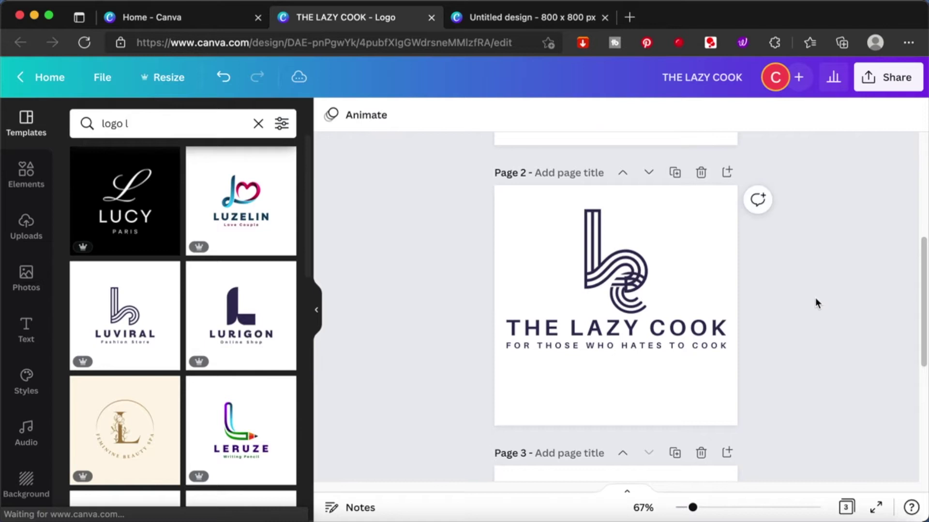
Step: Compare the logo variants on the three pages and duplicate page 3 with the L mark alone
{"action": "scroll", "coordinate": [816, 303], "scroll_direction": "up", "scroll_amount": 3}
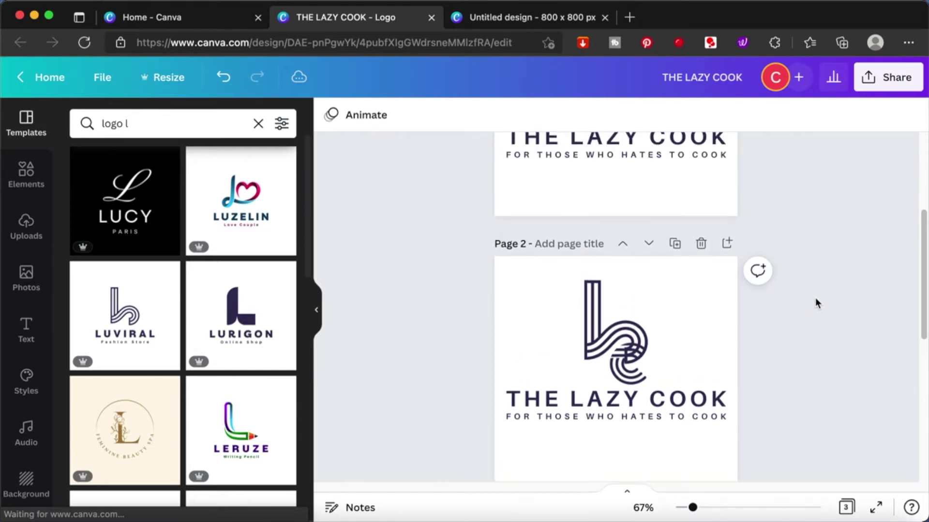
{"action": "scroll", "coordinate": [817, 303], "scroll_direction": "down", "scroll_amount": 3}
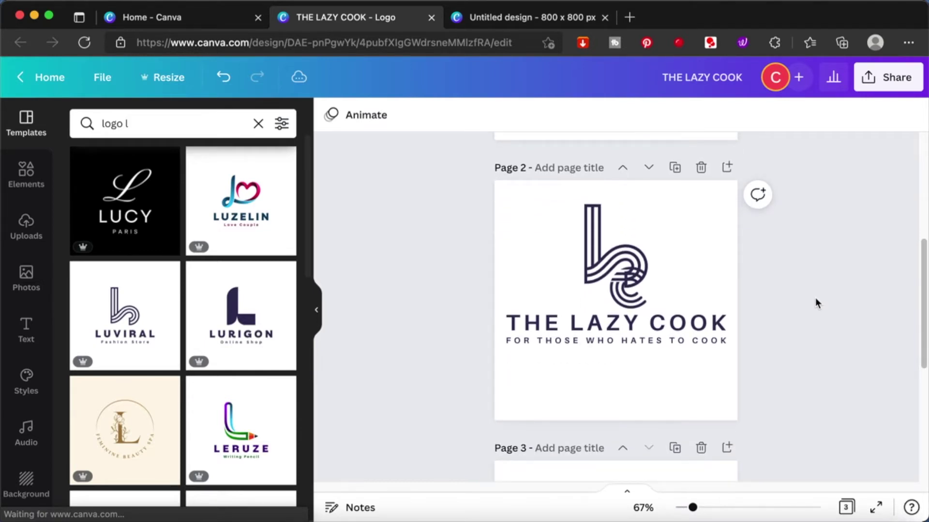
{"action": "scroll", "coordinate": [816, 303], "scroll_direction": "down", "scroll_amount": 10}
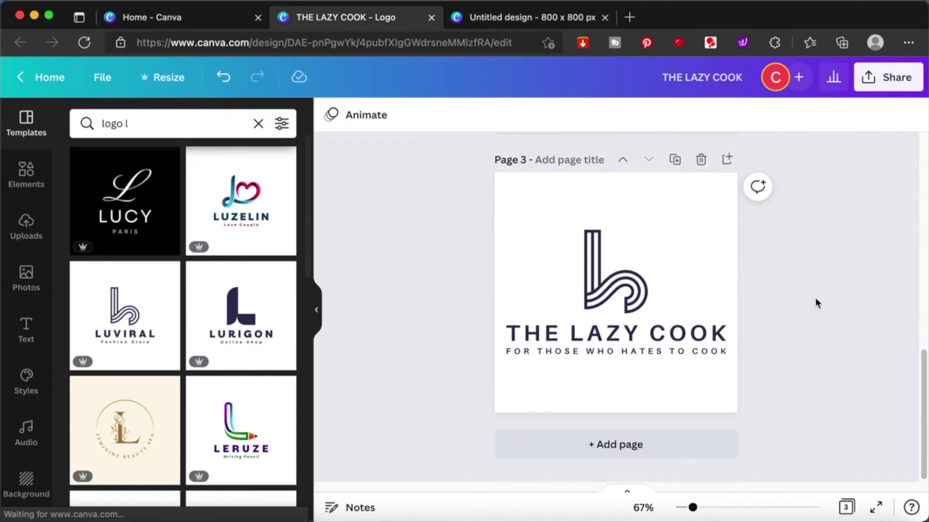
{"action": "scroll", "coordinate": [817, 303], "scroll_direction": "up", "scroll_amount": 15}
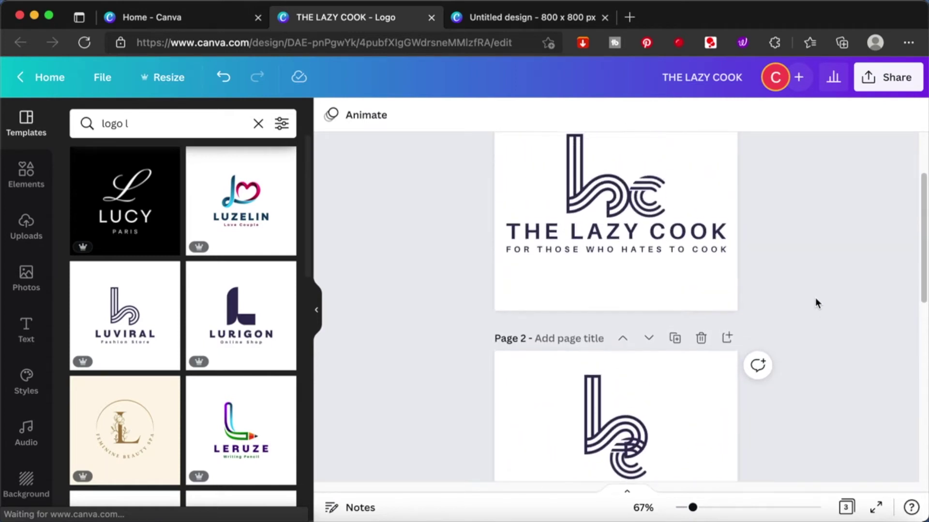
{"action": "scroll", "coordinate": [814, 303], "scroll_direction": "up", "scroll_amount": 3}
{"action": "scroll", "coordinate": [815, 303], "scroll_direction": "down", "scroll_amount": 1}
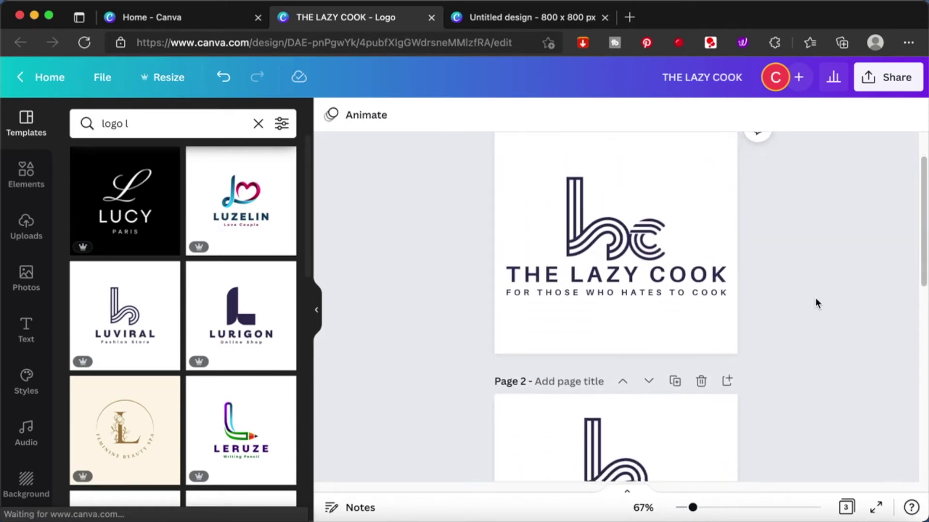
{"action": "scroll", "coordinate": [815, 303], "scroll_direction": "down", "scroll_amount": 15}
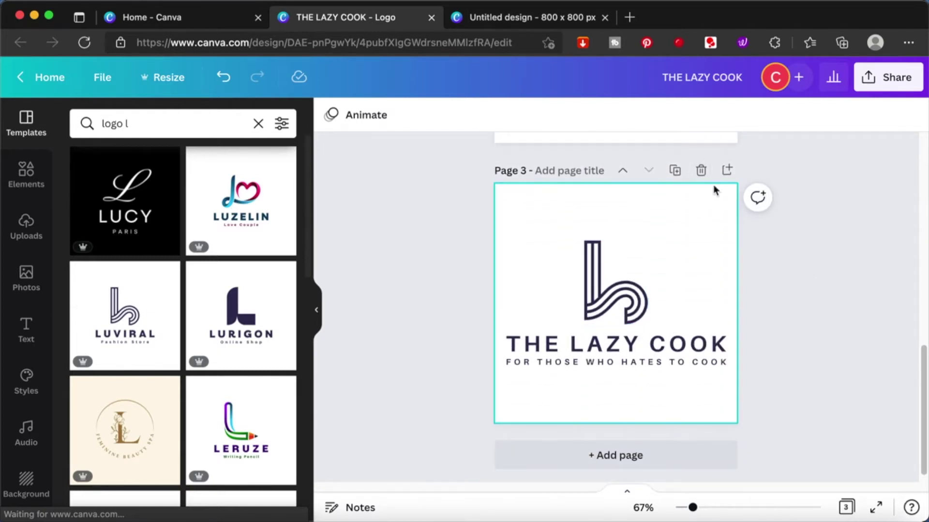
{"action": "left_click", "coordinate": [675, 170]}
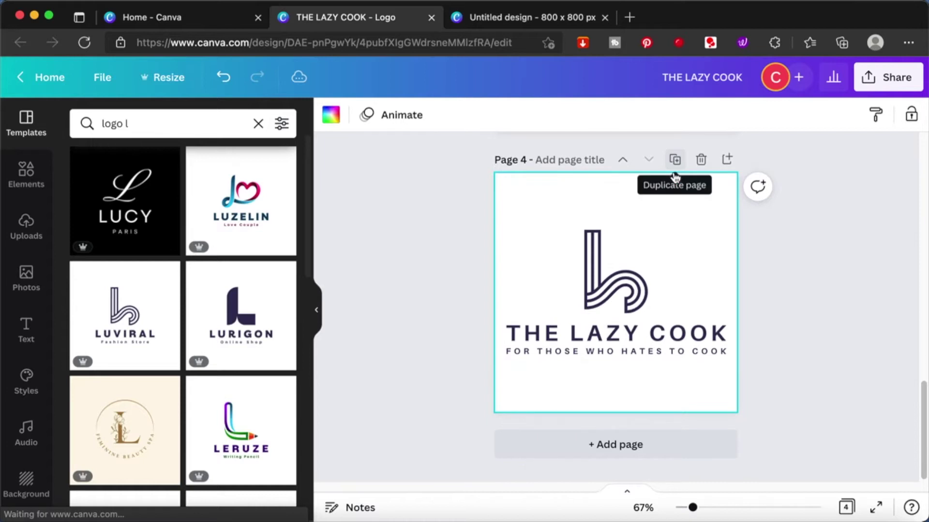
Step: Search the elements for "UTENSILS" and place the outlined spoon, fork and knife graphic beside the L mark on page 4
{"action": "left_click", "coordinate": [26, 174]}
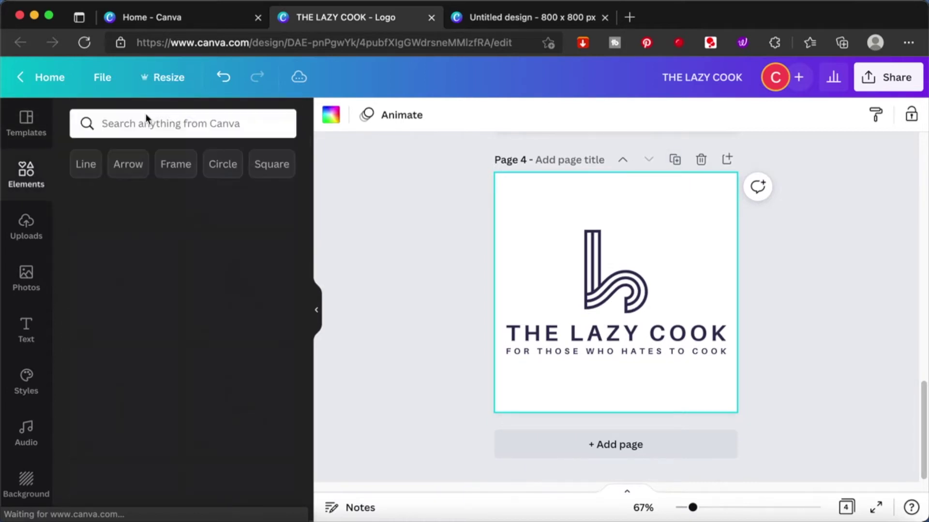
{"action": "left_click", "coordinate": [144, 121]}
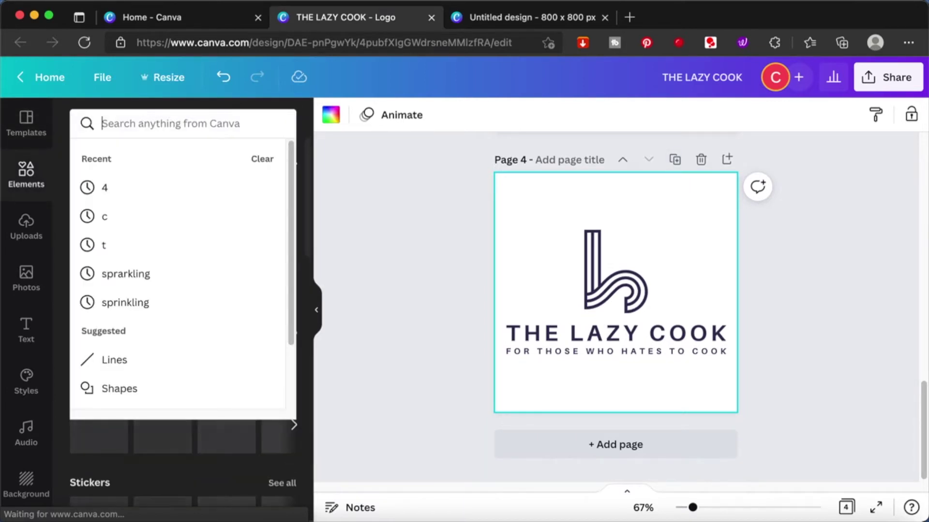
{"action": "type", "text": "UTENSILS"}
{"action": "key", "text": "Return"}
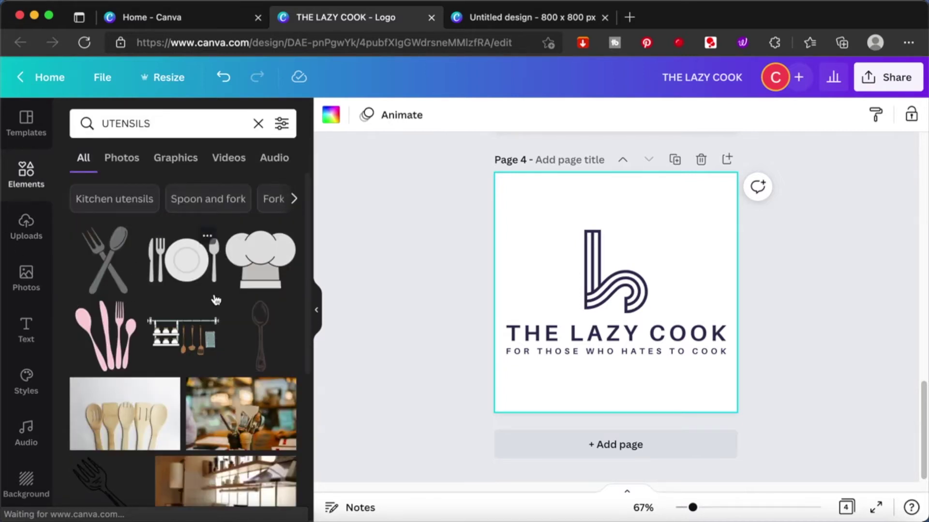
{"action": "scroll", "coordinate": [251, 315], "scroll_direction": "down", "scroll_amount": 5}
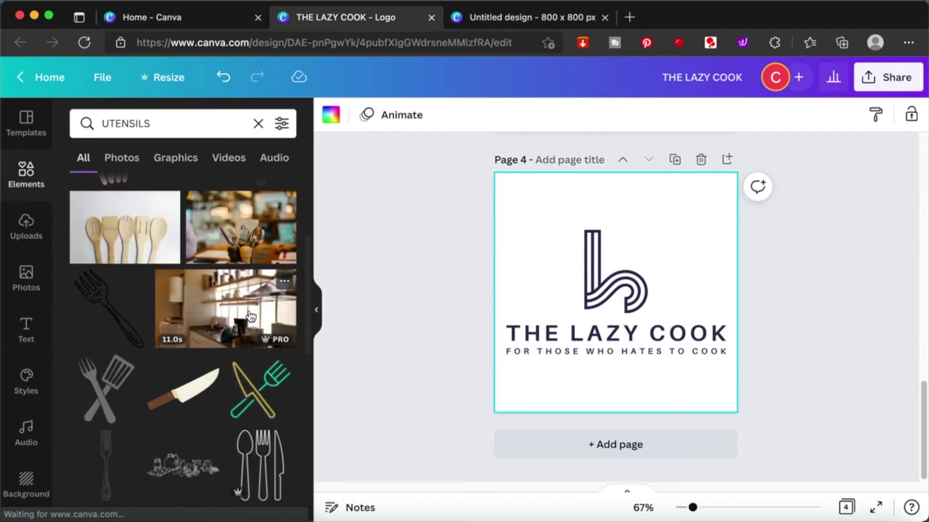
{"action": "scroll", "coordinate": [251, 316], "scroll_direction": "down", "scroll_amount": 2}
{"action": "scroll", "coordinate": [251, 315], "scroll_direction": "down", "scroll_amount": 2}
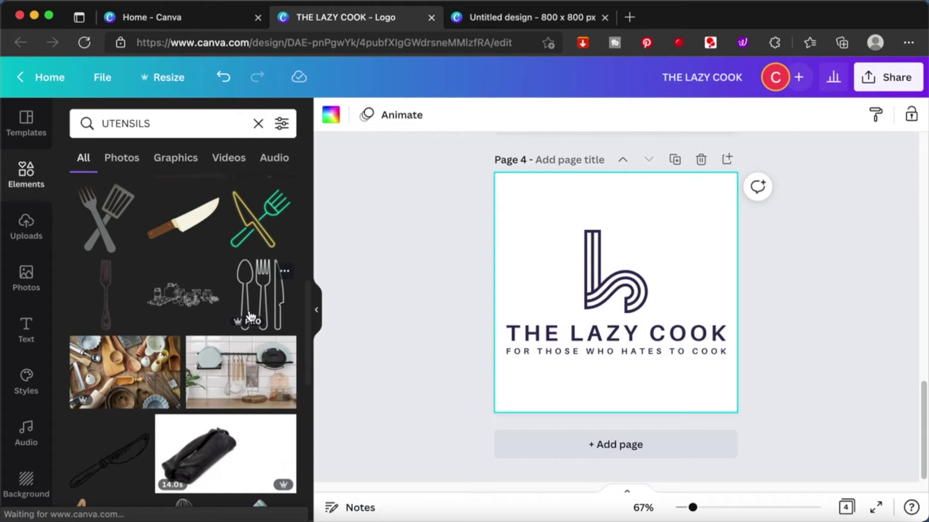
{"action": "left_click", "coordinate": [264, 295]}
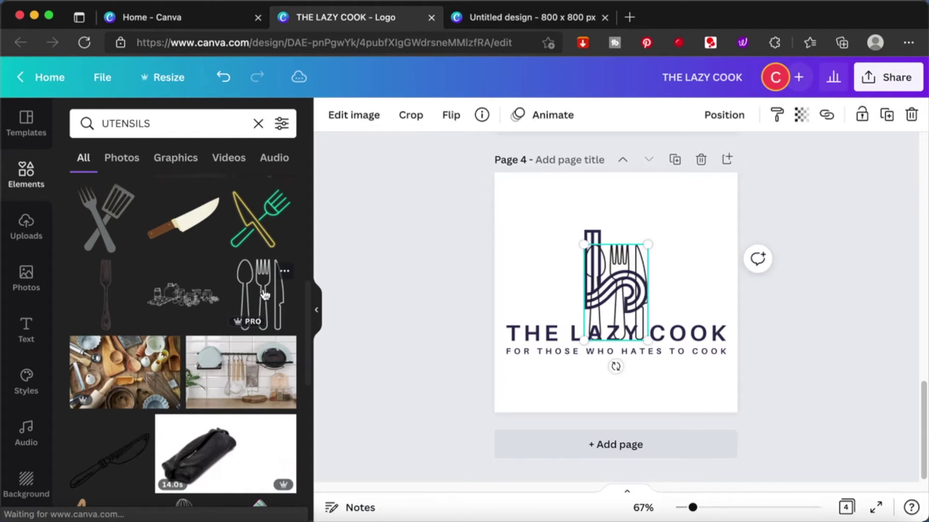
{"action": "left_click_drag", "start_coordinate": [619, 285], "coordinate": [671, 221]}
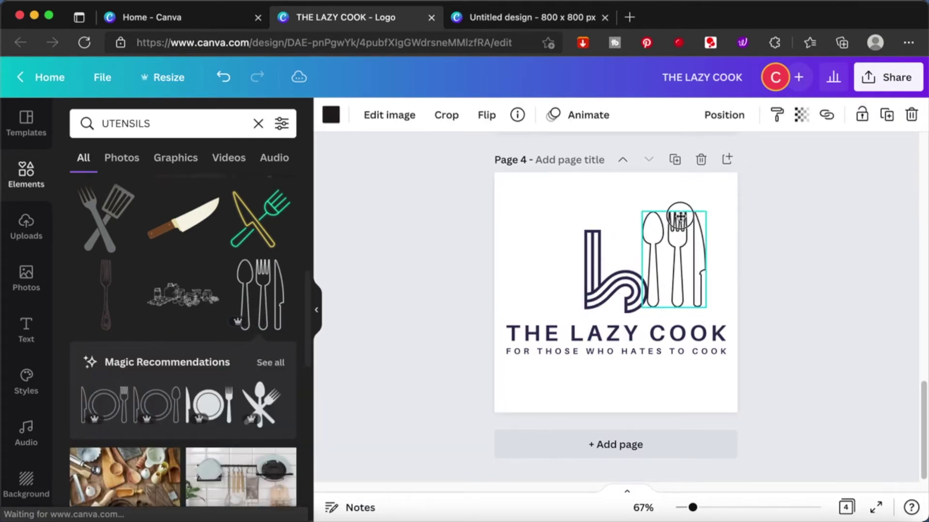
Step: Recolour the utensils graphic on page 4 with the L mark's navy, #332C54, by sampling it from the mark
{"action": "left_click", "coordinate": [332, 115]}
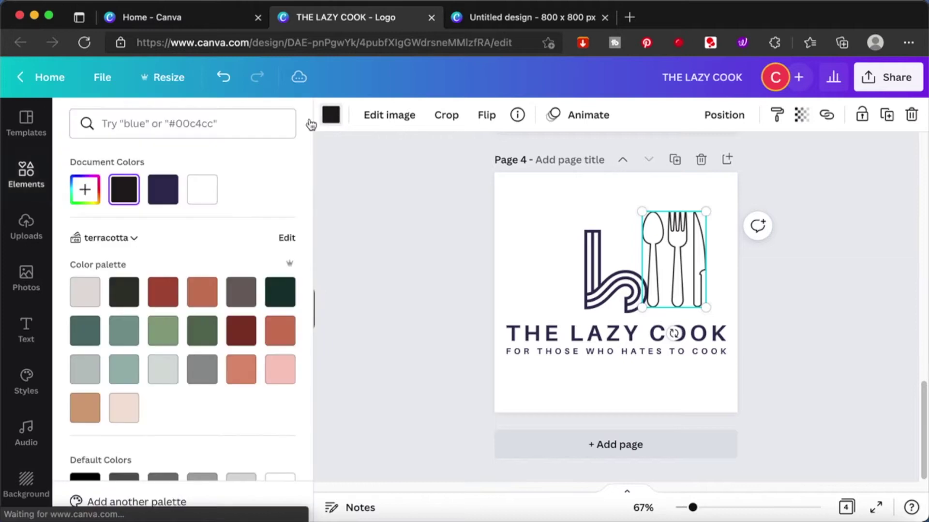
{"action": "left_click", "coordinate": [85, 189]}
{"action": "left_click", "coordinate": [261, 336]}
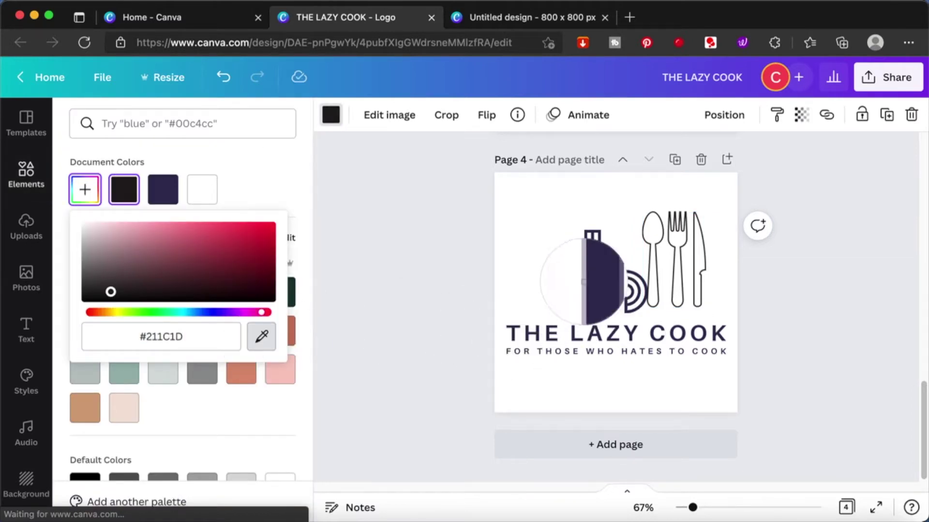
{"action": "left_click", "coordinate": [586, 286]}
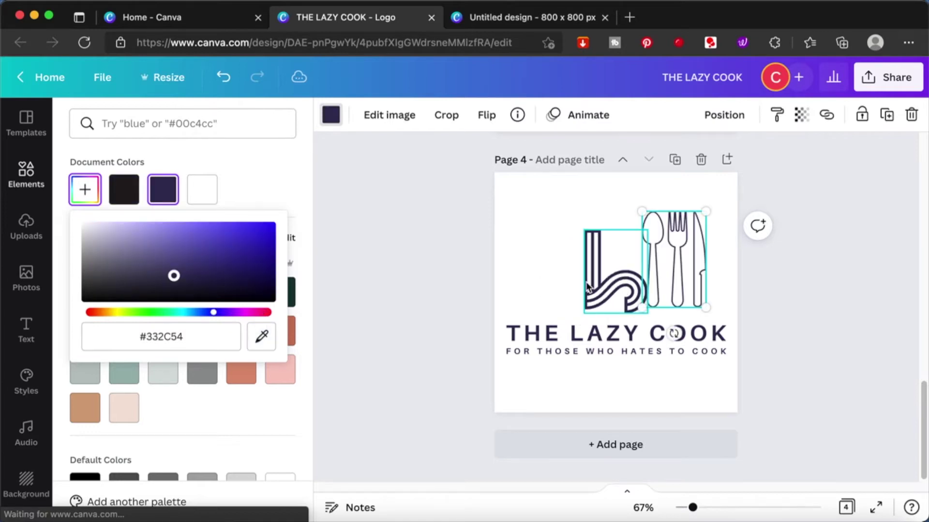
{"action": "left_click", "coordinate": [800, 313]}
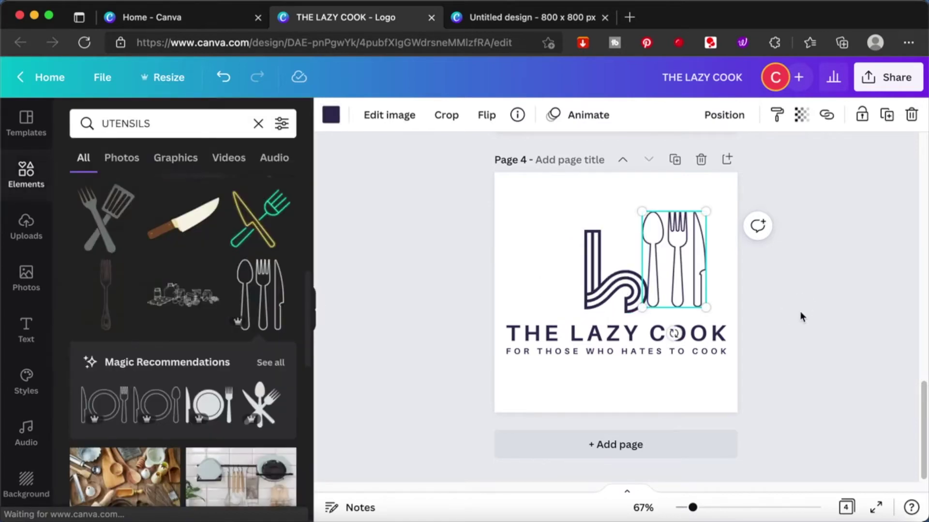
Step: Shrink the utensils graphic and fit it upright between the L mark's stem and its curve
{"action": "left_click", "coordinate": [685, 277]}
{"action": "left_click_drag", "start_coordinate": [704, 219], "coordinate": [616, 237]}
{"action": "left_click", "coordinate": [692, 247]}
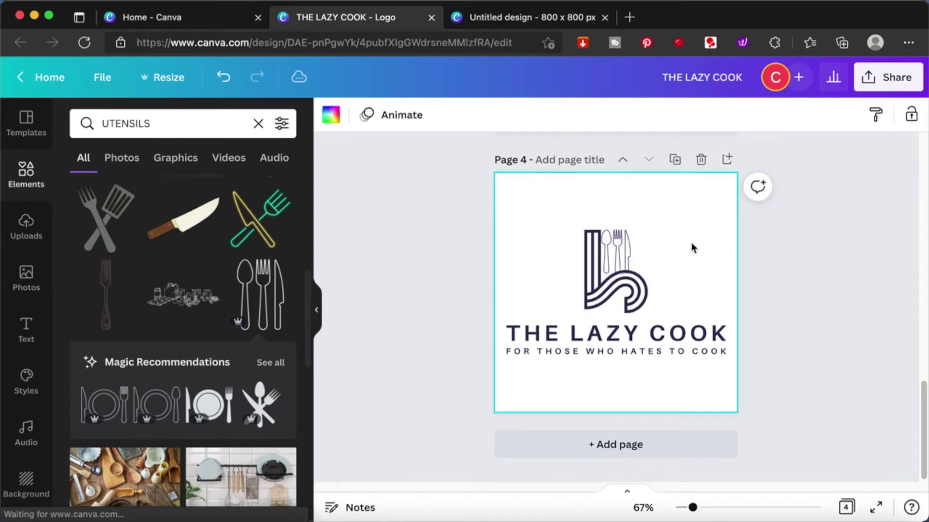
Step: Rotate the utensils graphic to lie horizontally and place it just right of the L mark's lower curve
{"action": "left_click", "coordinate": [623, 258]}
{"action": "left_click_drag", "start_coordinate": [607, 300], "coordinate": [556, 242]}
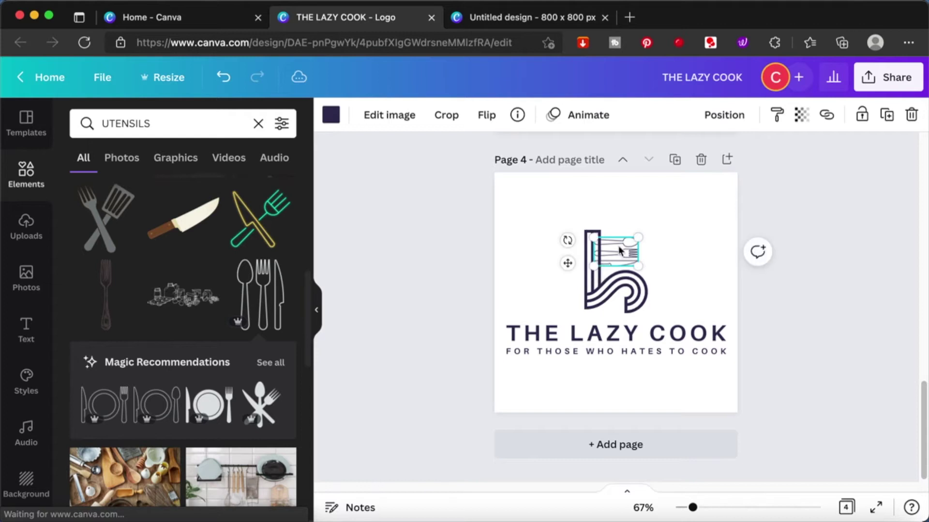
{"action": "left_click_drag", "start_coordinate": [615, 255], "coordinate": [670, 287]}
{"action": "left_click", "coordinate": [682, 257]}
{"action": "left_click", "coordinate": [709, 279]}
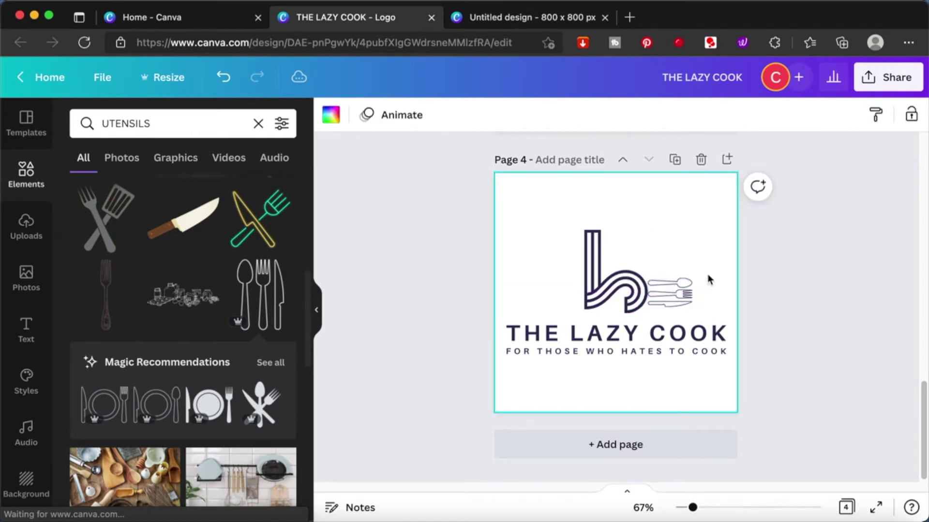
Step: Delete the utensils graphic from page 4 and browse the remaining utensil elements for an alternative
{"action": "left_click", "coordinate": [679, 298]}
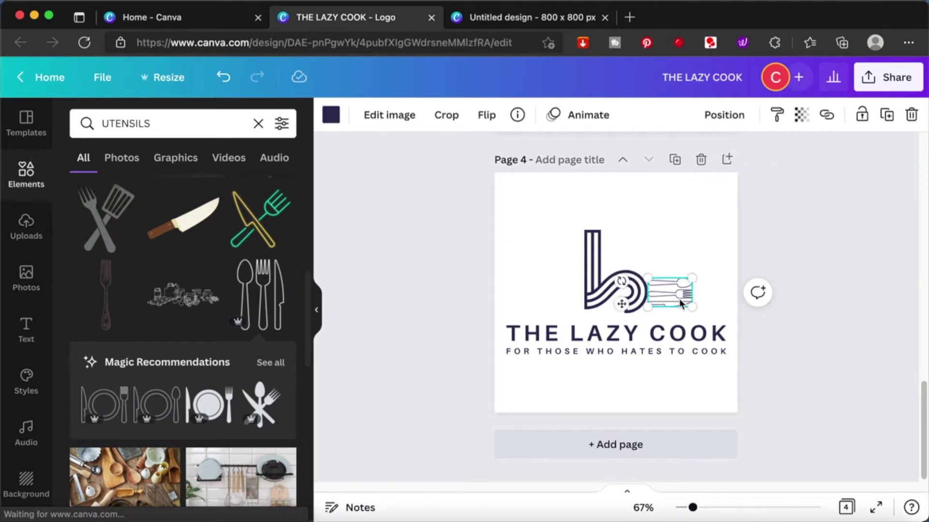
{"action": "key", "text": "Delete"}
{"action": "scroll", "coordinate": [207, 315], "scroll_direction": "down", "scroll_amount": 3}
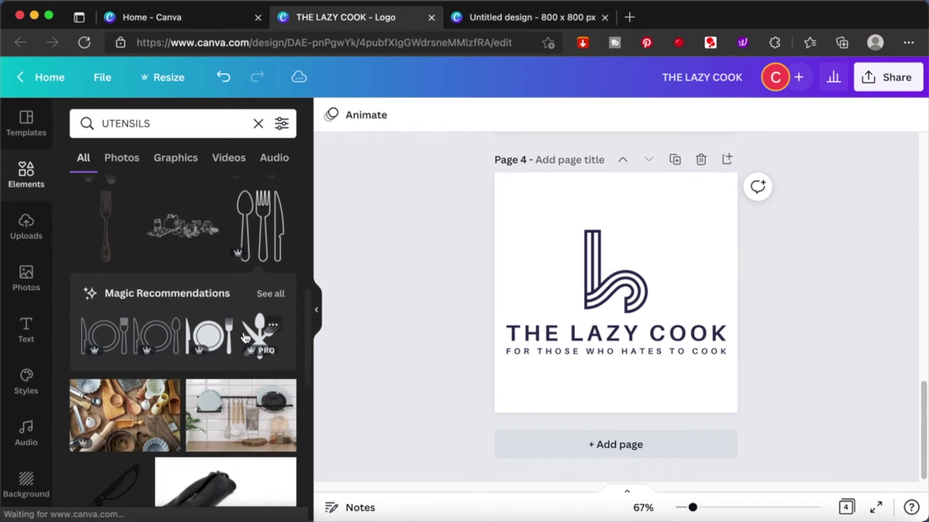
{"action": "scroll", "coordinate": [213, 413], "scroll_direction": "down", "scroll_amount": 1}
{"action": "scroll", "coordinate": [212, 413], "scroll_direction": "down", "scroll_amount": 10}
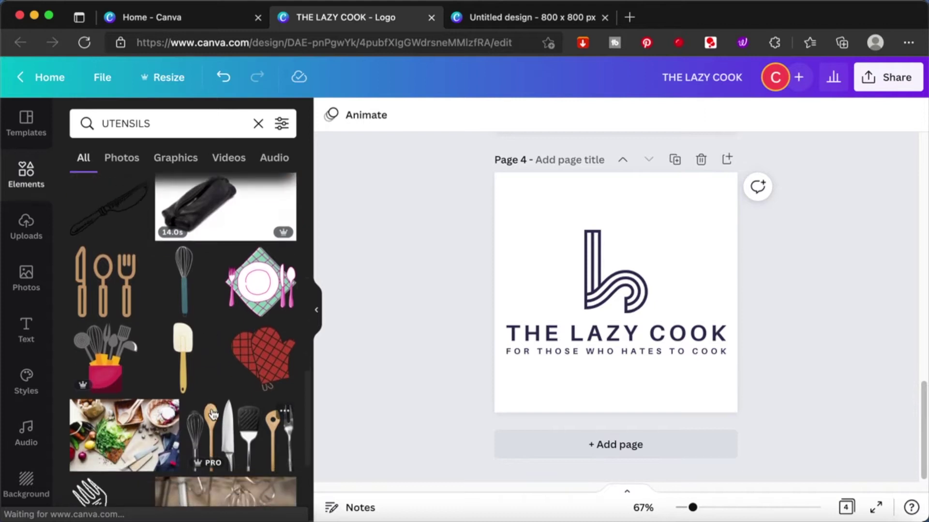
{"action": "scroll", "coordinate": [213, 414], "scroll_direction": "down", "scroll_amount": 4}
{"action": "scroll", "coordinate": [212, 414], "scroll_direction": "down", "scroll_amount": 6}
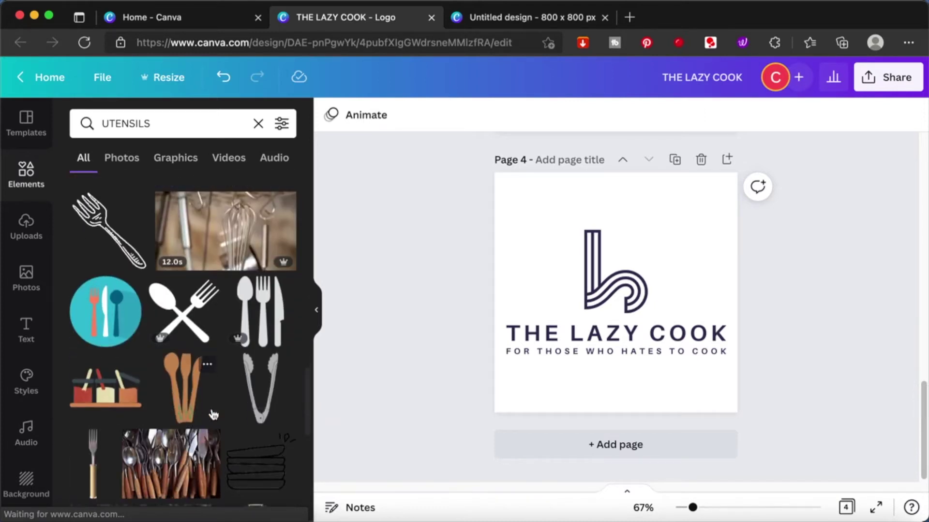
Step: Search the elements for "circle" and look through the results
{"action": "left_click", "coordinate": [182, 126]}
{"action": "type", "text": "circle"}
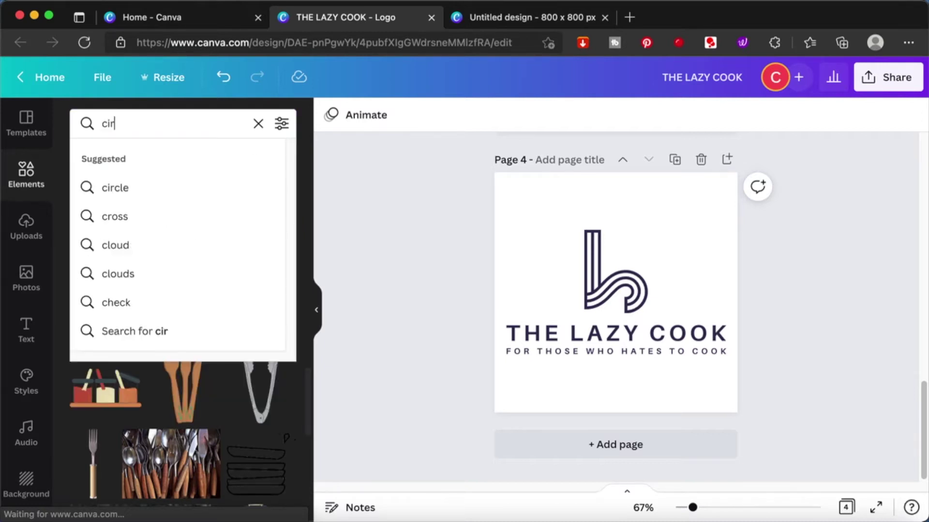
{"action": "key", "text": "Return"}
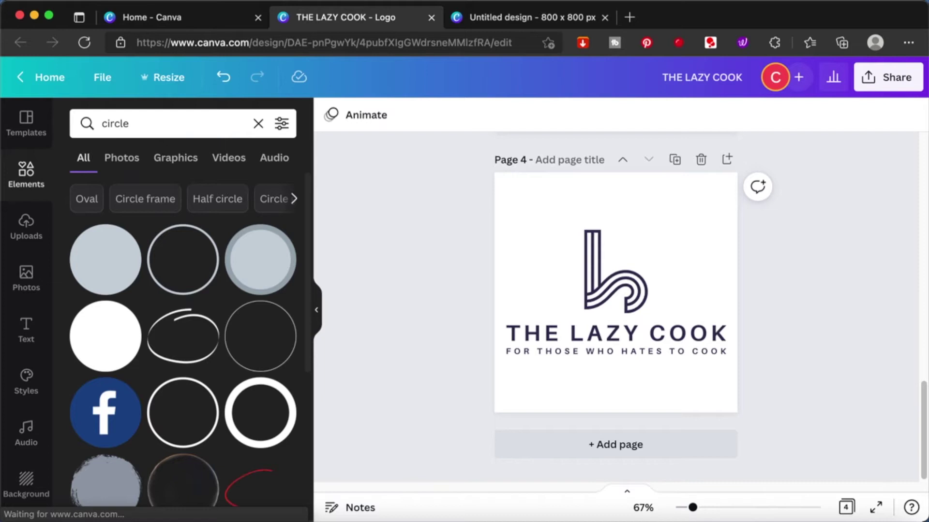
{"action": "scroll", "coordinate": [220, 319], "scroll_direction": "down", "scroll_amount": 7}
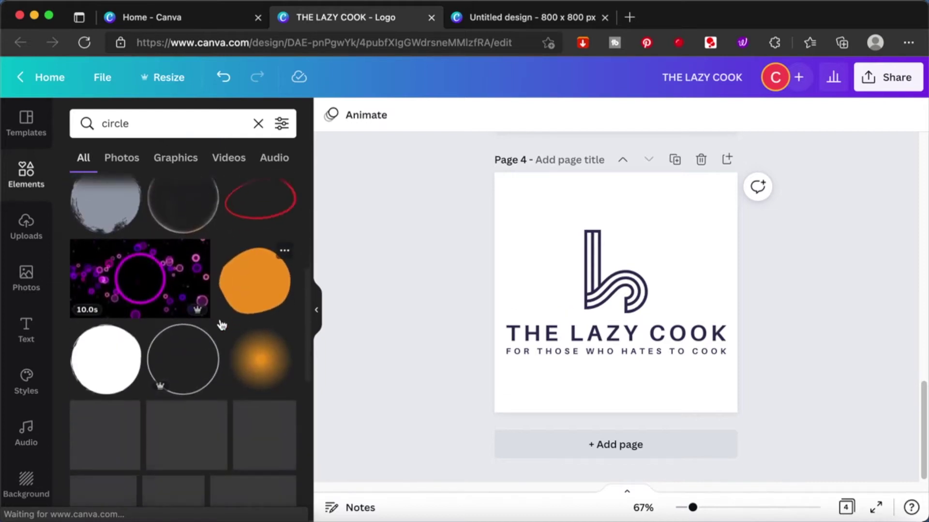
{"action": "scroll", "coordinate": [219, 319], "scroll_direction": "down", "scroll_amount": 5}
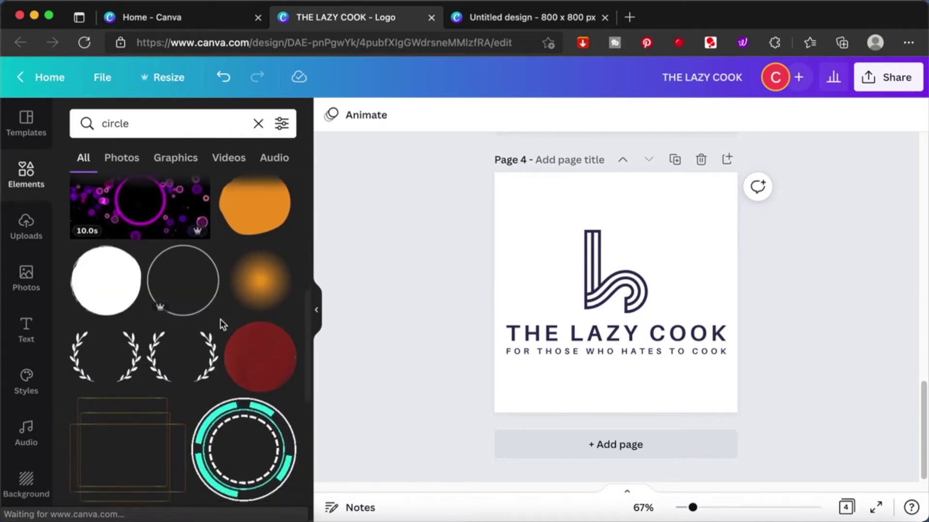
Step: Filter the circle results to show static elements only
{"action": "left_click", "coordinate": [281, 124]}
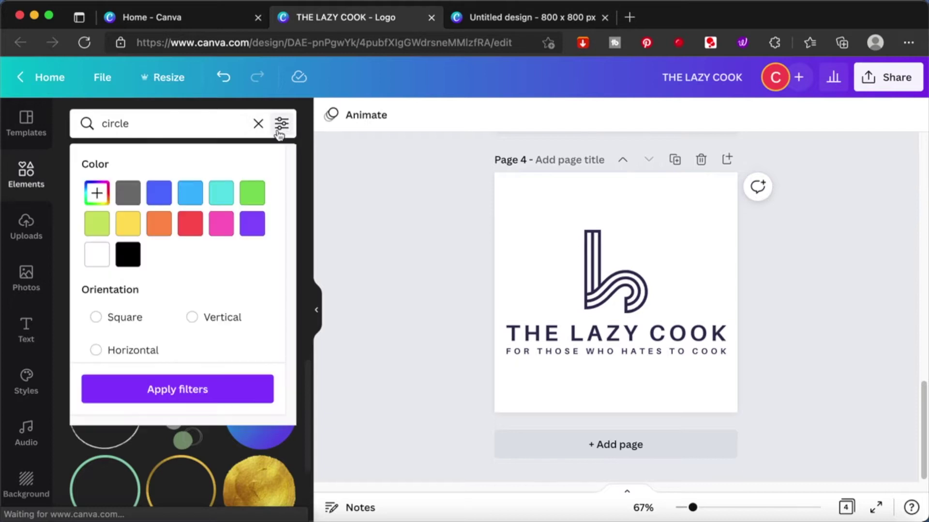
{"action": "scroll", "coordinate": [100, 348], "scroll_direction": "down", "scroll_amount": 2}
{"action": "scroll", "coordinate": [100, 346], "scroll_direction": "down", "scroll_amount": 3}
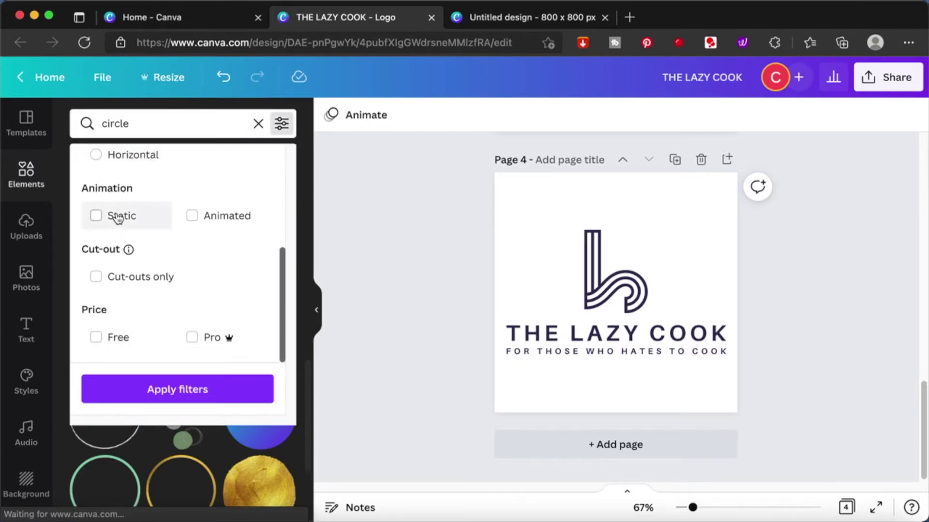
{"action": "left_click", "coordinate": [96, 215]}
{"action": "left_click", "coordinate": [207, 405]}
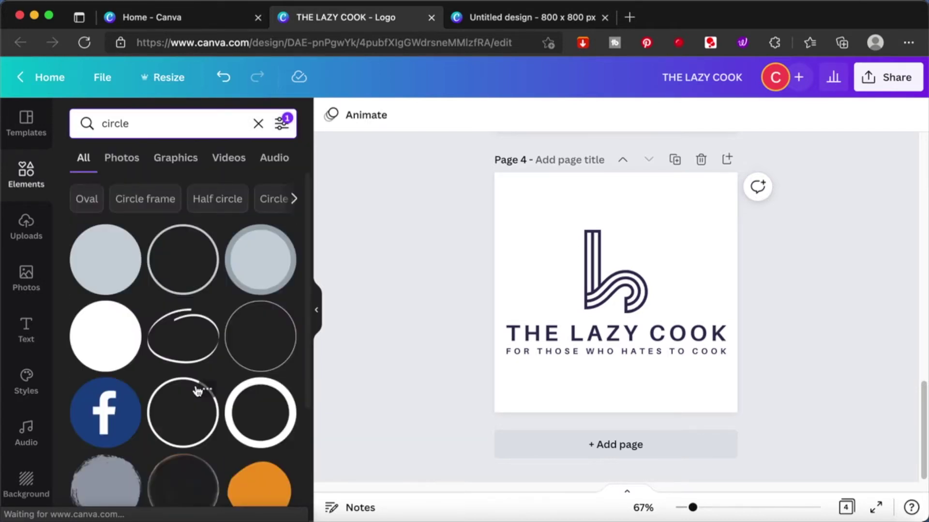
Step: Add the dark red textured circle to page 4 and send it to the back behind the logo
{"action": "scroll", "coordinate": [198, 391], "scroll_direction": "down", "scroll_amount": 5}
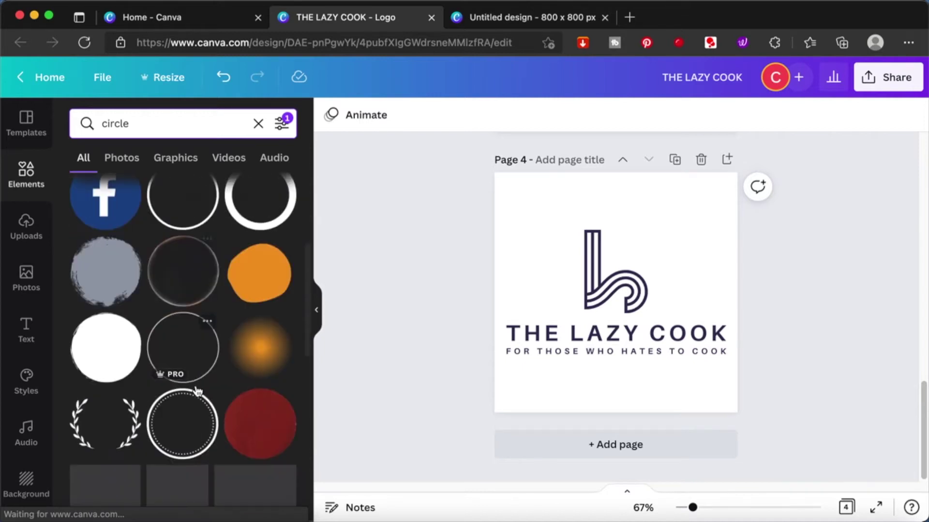
{"action": "left_click", "coordinate": [271, 401]}
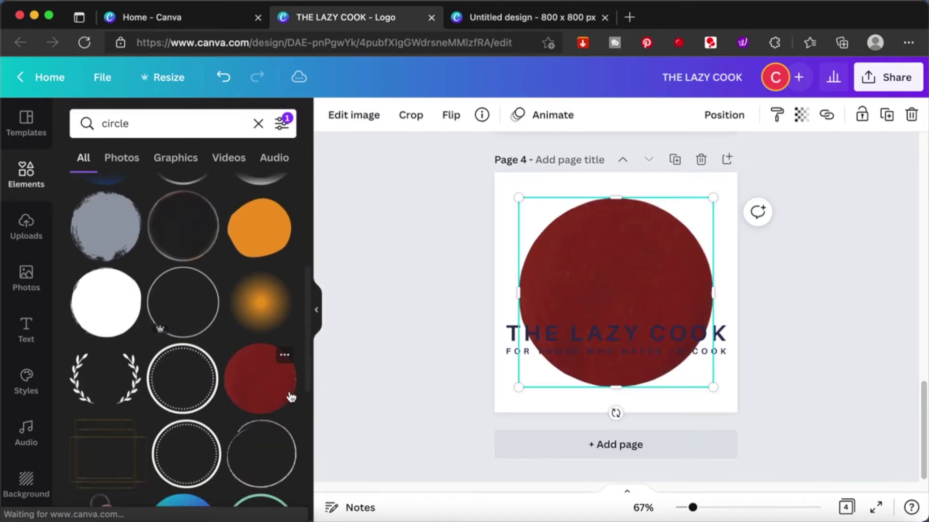
{"action": "right_click", "coordinate": [605, 252]}
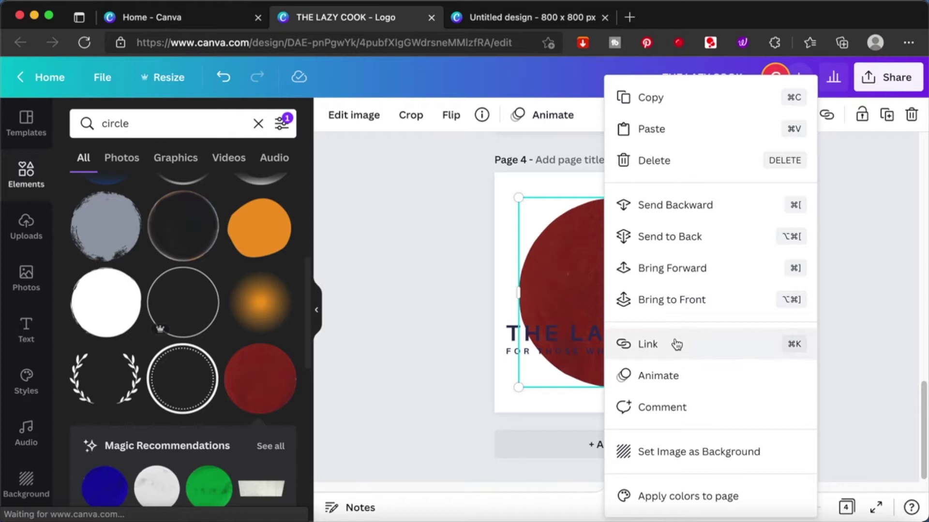
{"action": "left_click", "coordinate": [664, 237]}
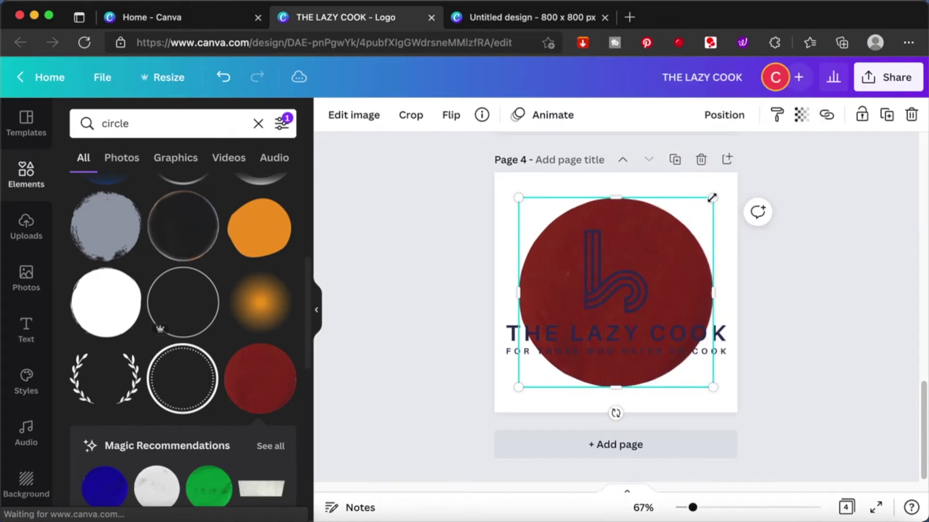
Step: Scale the red circle down to just enclose the L mark and position it above the title
{"action": "left_click_drag", "start_coordinate": [709, 200], "coordinate": [594, 313]}
{"action": "left_click_drag", "start_coordinate": [566, 379], "coordinate": [625, 307]}
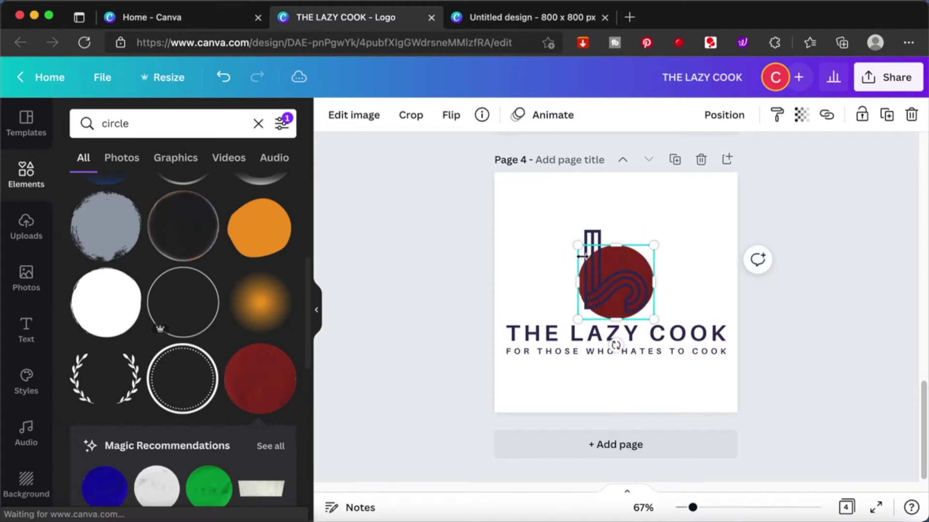
{"action": "left_click_drag", "start_coordinate": [578, 248], "coordinate": [548, 216]}
{"action": "left_click", "coordinate": [624, 248]}
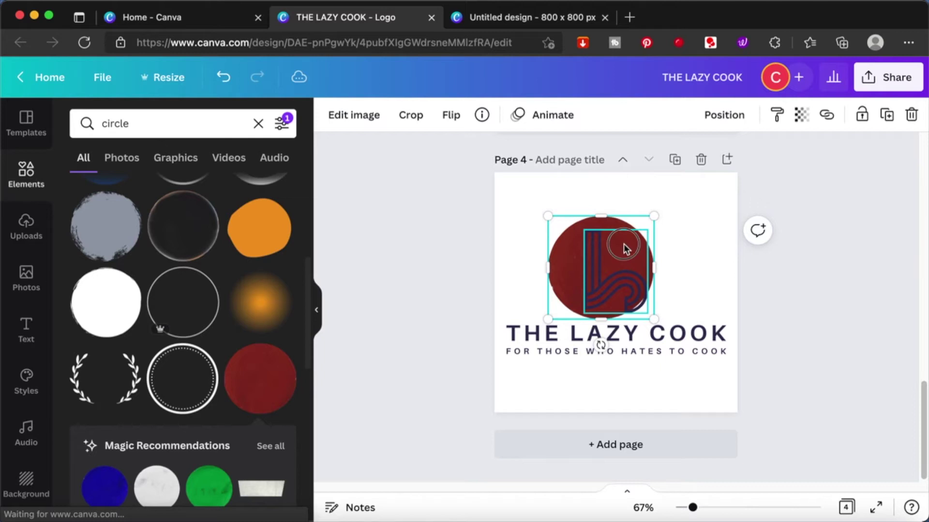
{"action": "left_click_drag", "start_coordinate": [568, 245], "coordinate": [575, 248]}
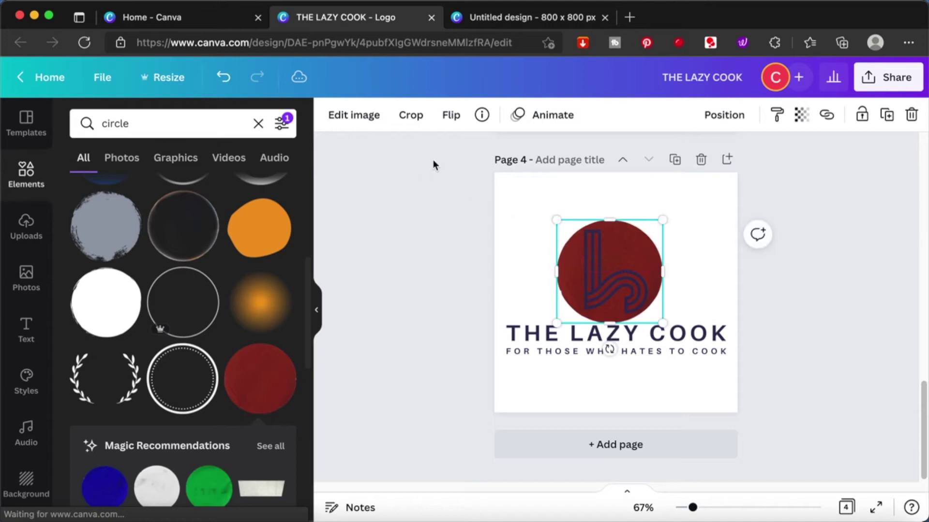
Step: Delete the red circle from behind the L mark on page 4
{"action": "left_click", "coordinate": [441, 172]}
{"action": "left_click", "coordinate": [564, 279]}
{"action": "left_click", "coordinate": [702, 190]}
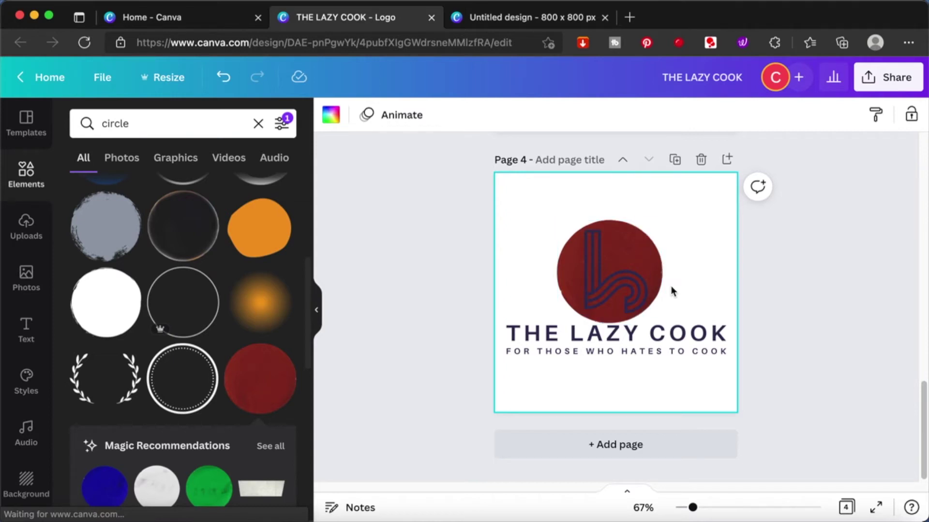
{"action": "left_click", "coordinate": [659, 275]}
{"action": "key", "text": "Delete"}
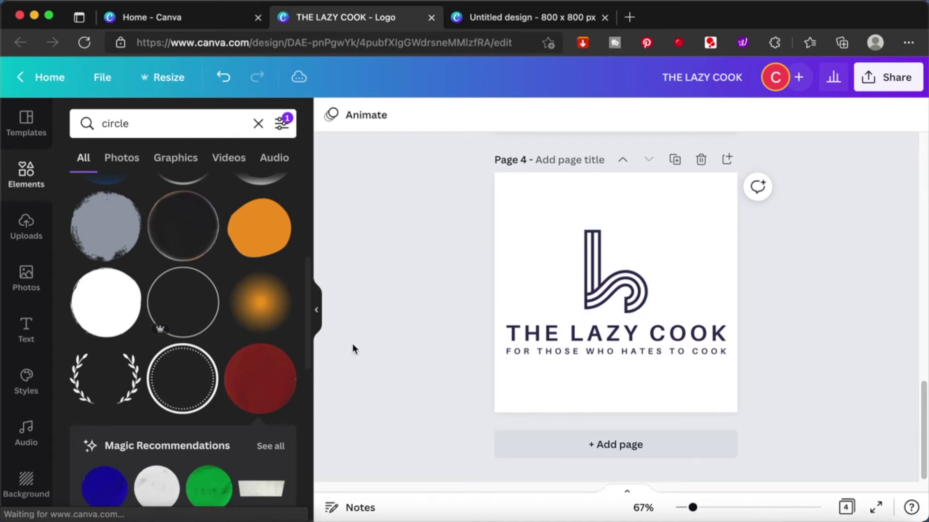
Step: Add the recommended blue textured circle to page 4 and shrink it to cover the L mark above the title
{"action": "scroll", "coordinate": [252, 416], "scroll_direction": "down", "scroll_amount": 3}
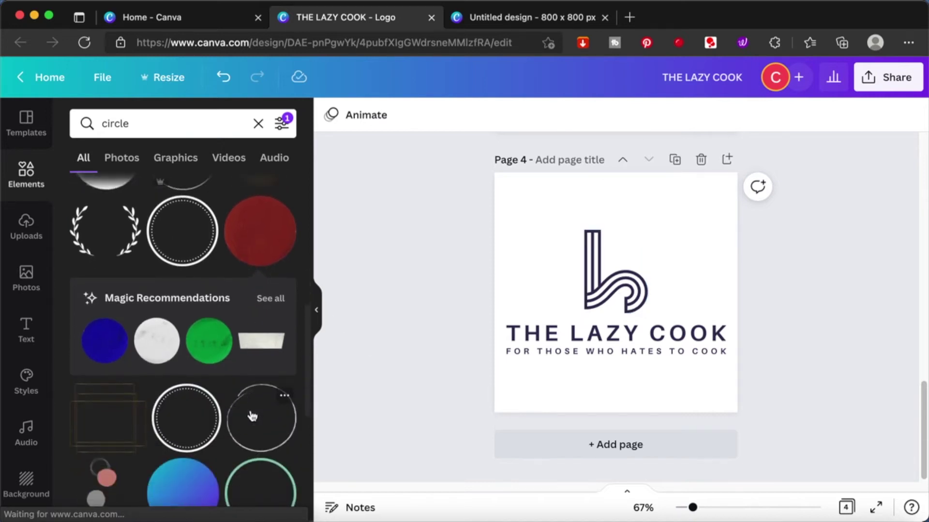
{"action": "left_click", "coordinate": [104, 341]}
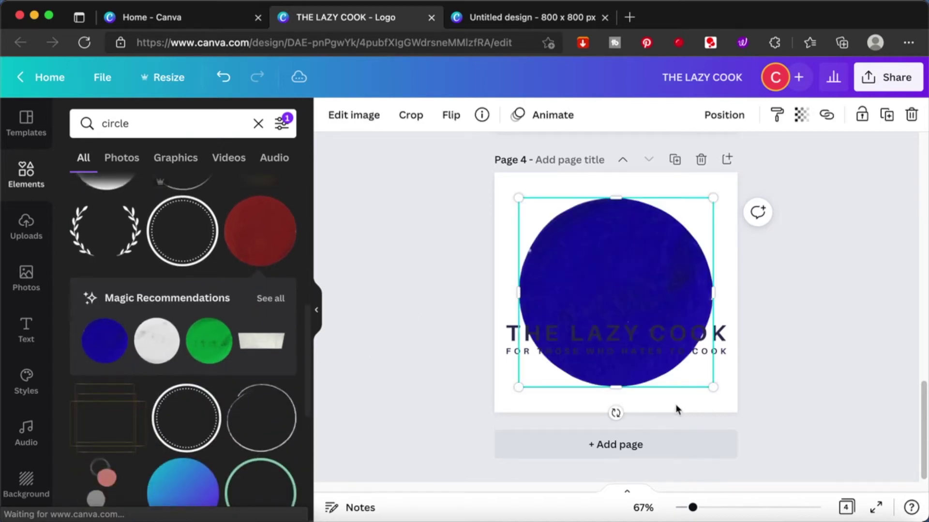
{"action": "left_click_drag", "start_coordinate": [714, 384], "coordinate": [656, 326]}
{"action": "left_click_drag", "start_coordinate": [609, 285], "coordinate": [632, 285]}
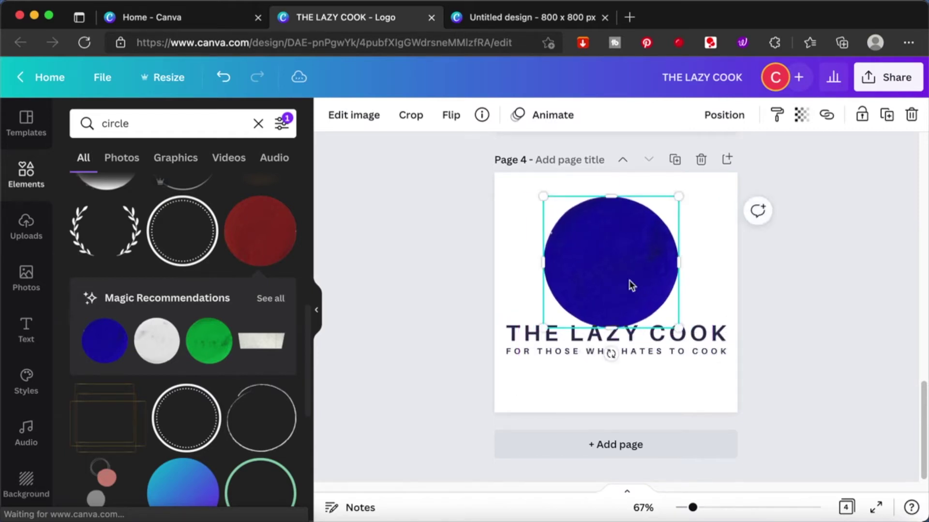
Step: Send the blue circle to the back so it sits behind the L mark and title
{"action": "right_click", "coordinate": [635, 286]}
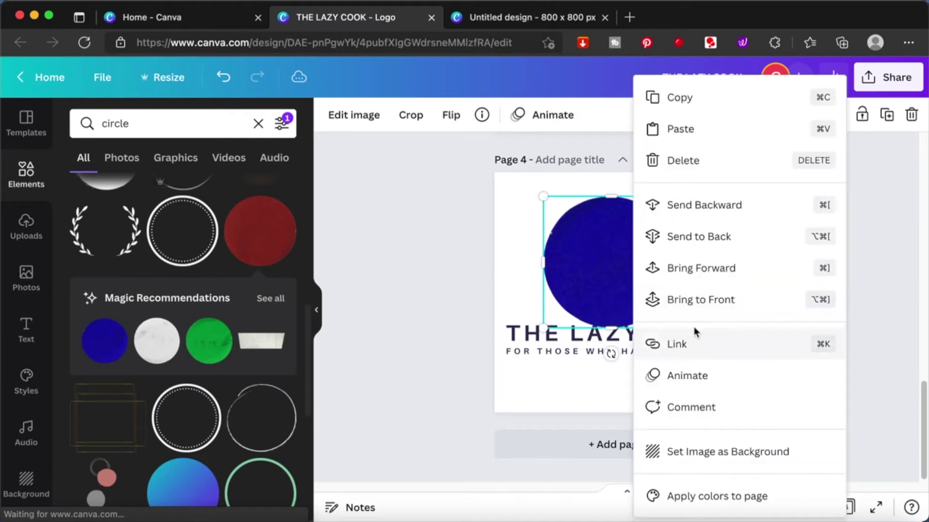
{"action": "left_click", "coordinate": [710, 237]}
{"action": "left_click", "coordinate": [740, 296]}
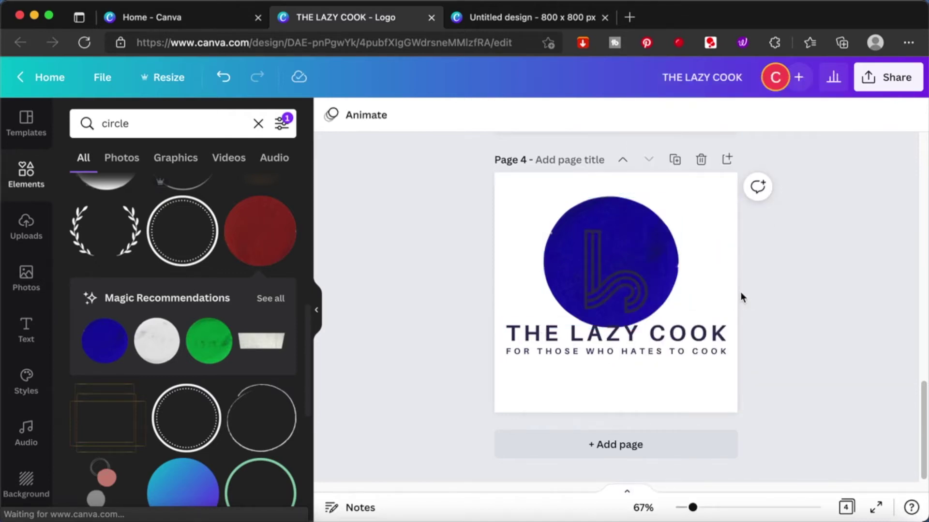
Step: Lower the blue circle's opacity to a pale violet tint behind the L mark
{"action": "left_click", "coordinate": [667, 256]}
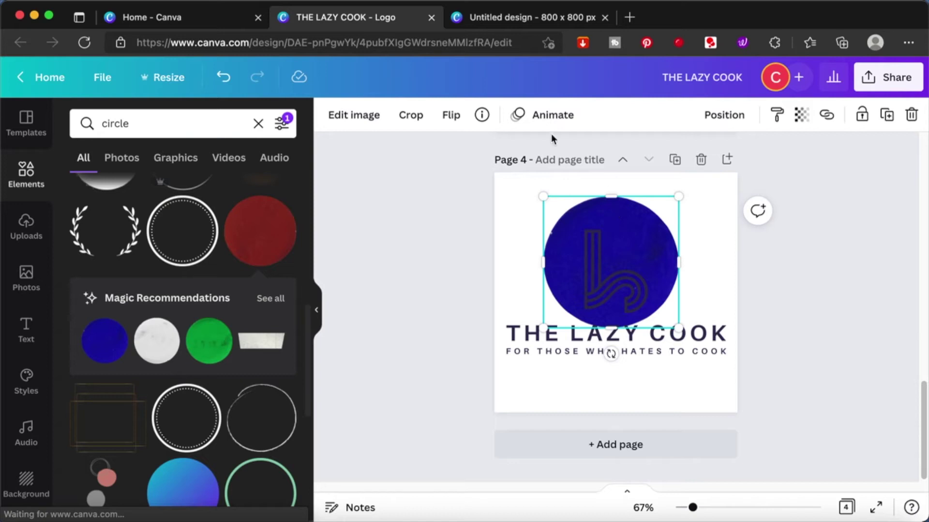
{"action": "left_click", "coordinate": [804, 115]}
{"action": "left_click_drag", "start_coordinate": [792, 178], "coordinate": [725, 193]}
{"action": "left_click", "coordinate": [835, 293]}
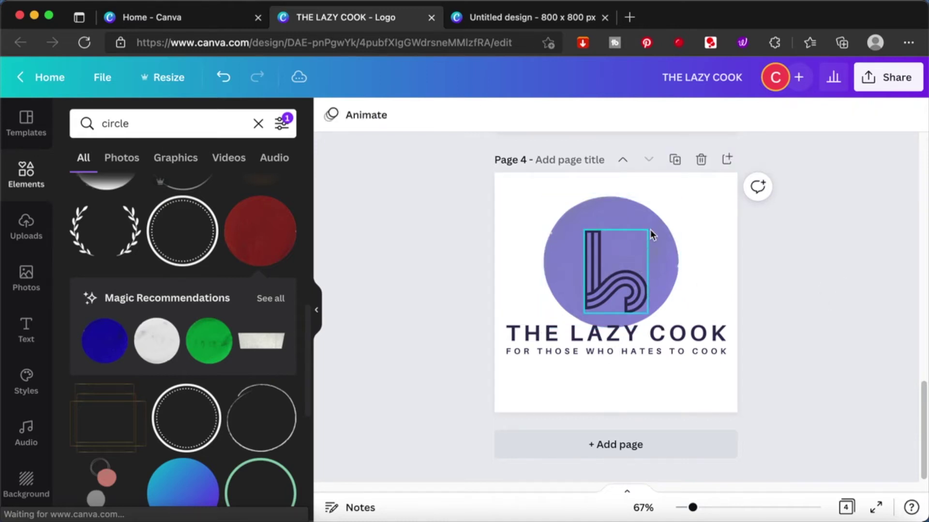
Step: Shrink the pale circle from its upper-left corner to fit more closely around the L mark
{"action": "left_click", "coordinate": [652, 228]}
{"action": "left_click_drag", "start_coordinate": [554, 205], "coordinate": [570, 219]}
{"action": "left_click", "coordinate": [638, 242]}
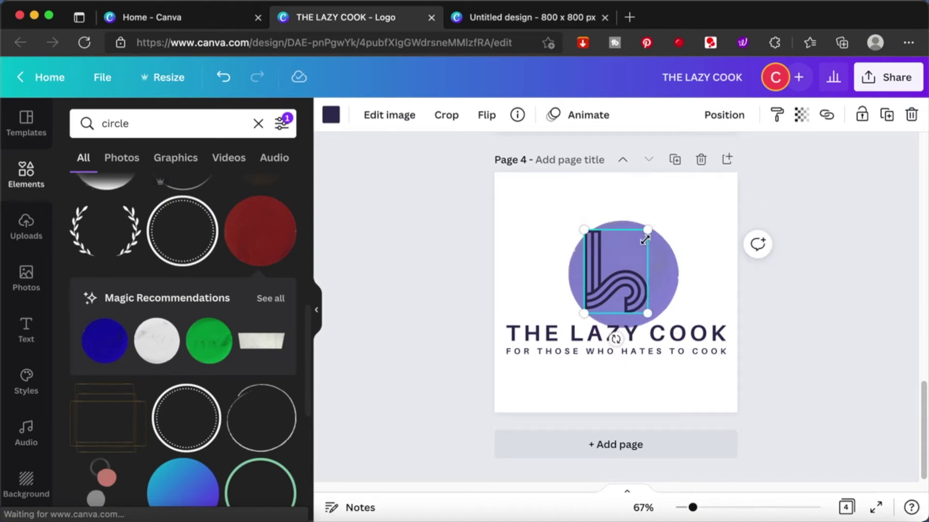
Step: Move the tinted circle so it sits centred behind the L mark on page 4
{"action": "left_click_drag", "start_coordinate": [666, 255], "coordinate": [654, 256]}
{"action": "left_click", "coordinate": [763, 274]}
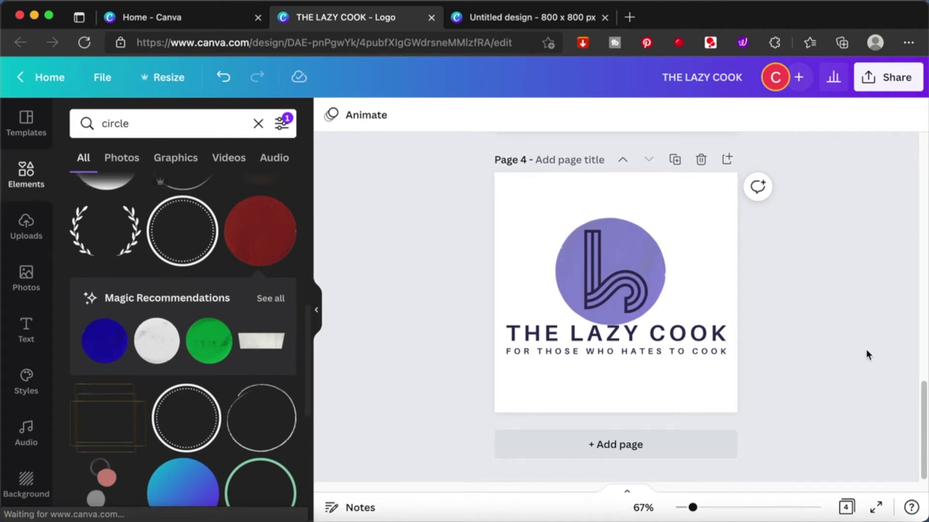
Step: Add a fifth page and apply the recently used black RESTAURANT logo template with the spoon, fork and knife panels
{"action": "left_click", "coordinate": [631, 443]}
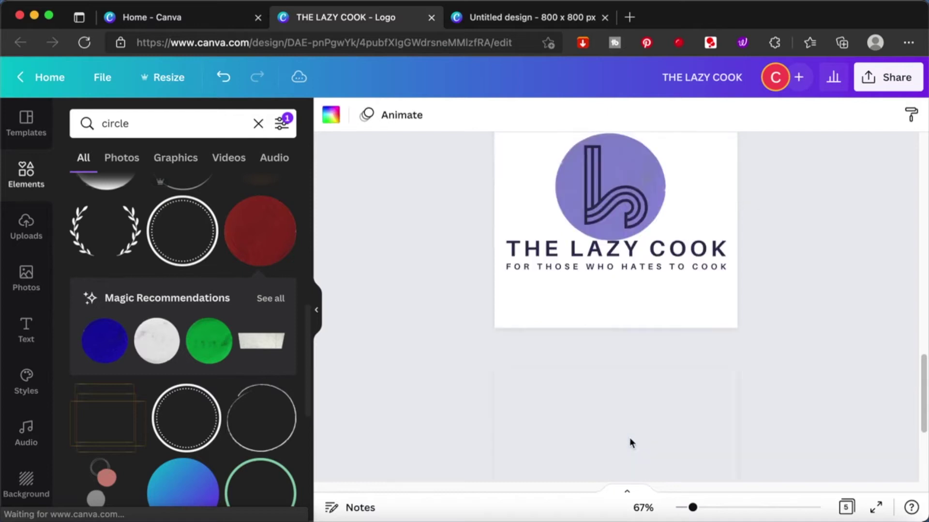
{"action": "left_click", "coordinate": [28, 129]}
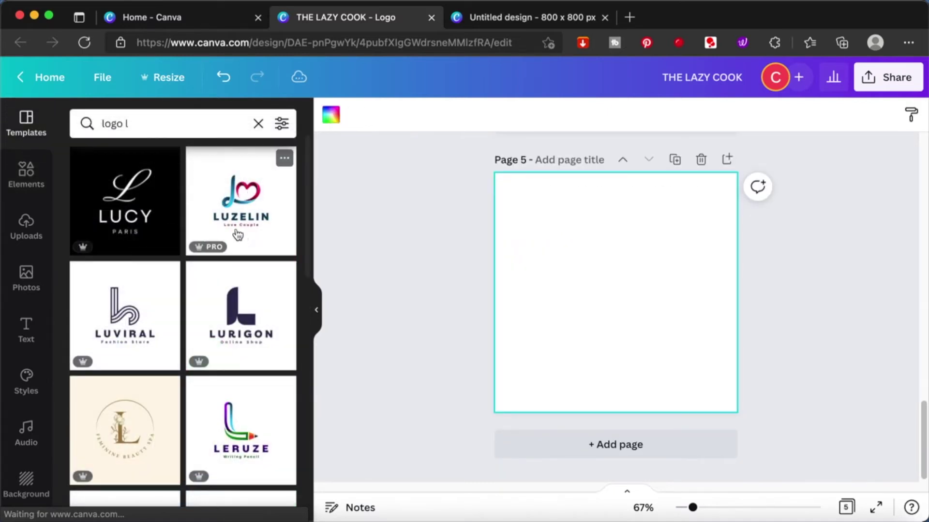
{"action": "left_click", "coordinate": [259, 125]}
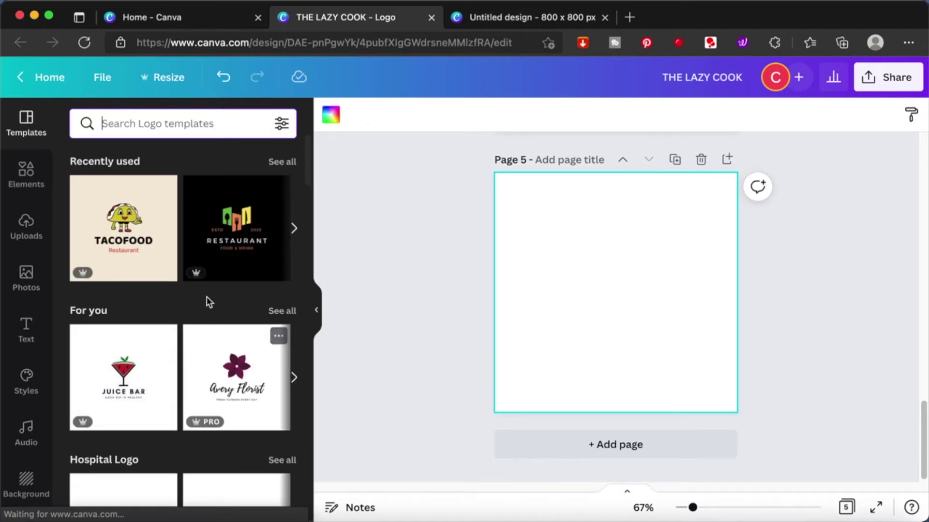
{"action": "scroll", "coordinate": [262, 338], "scroll_direction": "down", "scroll_amount": 9}
{"action": "scroll", "coordinate": [250, 350], "scroll_direction": "down", "scroll_amount": 1}
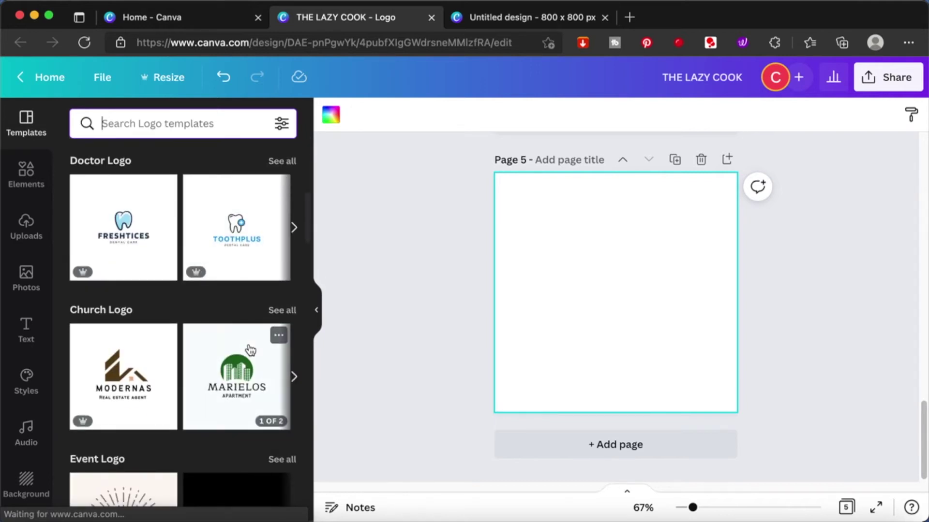
{"action": "scroll", "coordinate": [250, 351], "scroll_direction": "up", "scroll_amount": 10}
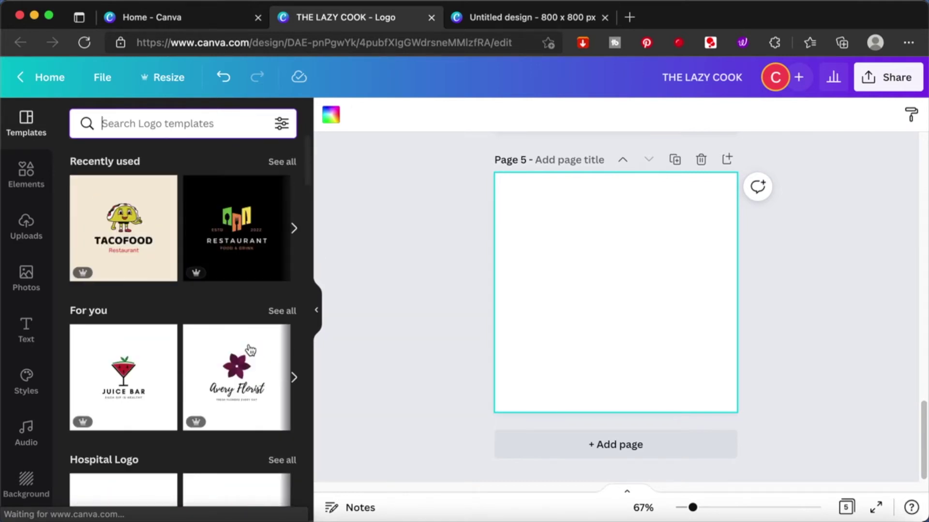
{"action": "left_click", "coordinate": [241, 255]}
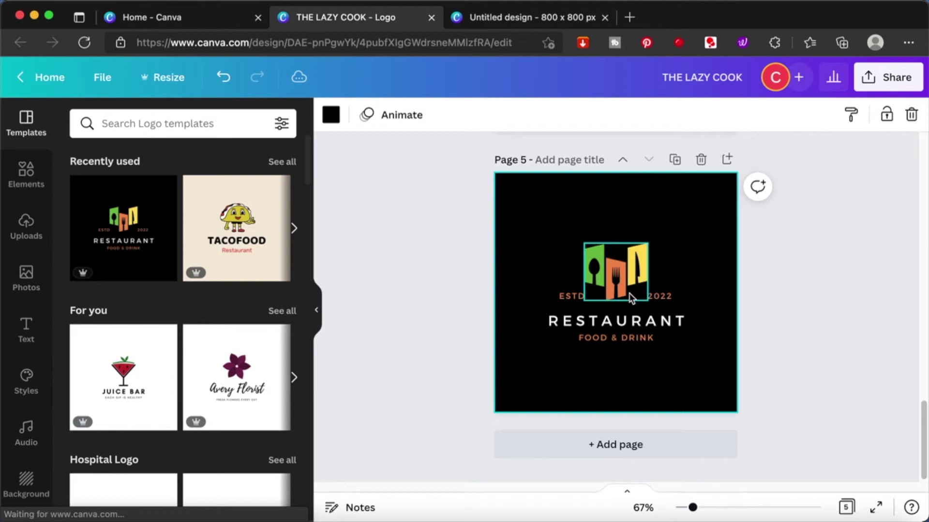
Step: Replace the RESTAURANT title on page 5 with THE LAZY COOK
{"action": "left_click", "coordinate": [597, 323]}
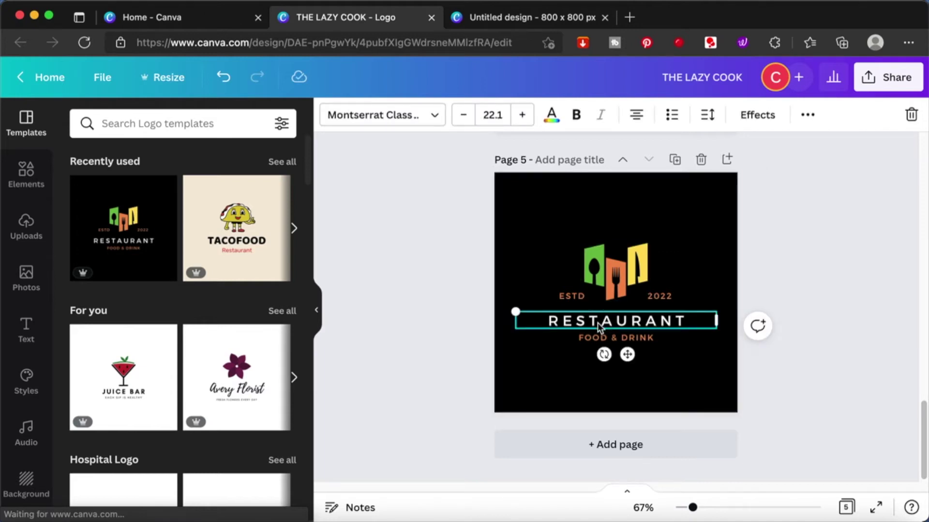
{"action": "double_click", "coordinate": [597, 323]}
{"action": "type", "text": "THE LAZY"}
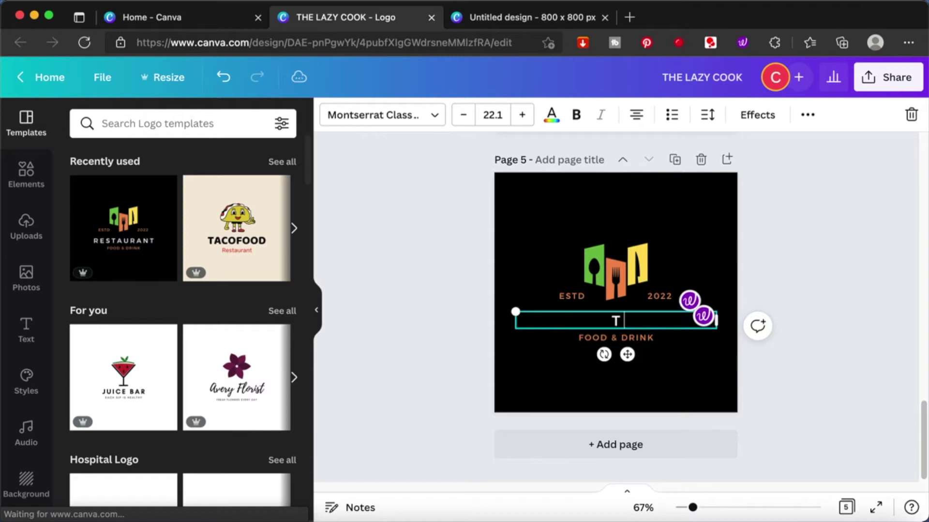
{"action": "type", "text": " COOK"}
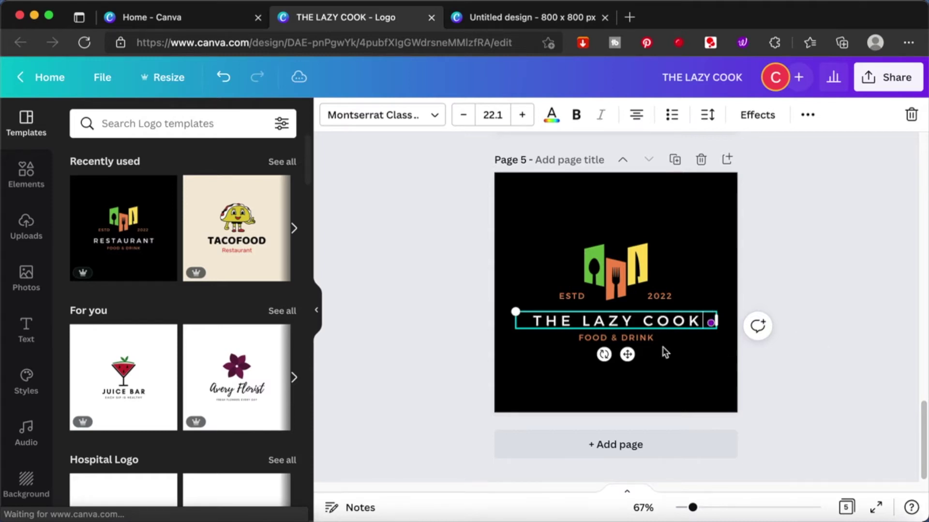
Step: Delete the FOOD & DRINK tagline and the 2022 and ESTD texts from page 5
{"action": "left_click", "coordinate": [639, 338]}
{"action": "key", "text": "Delete"}
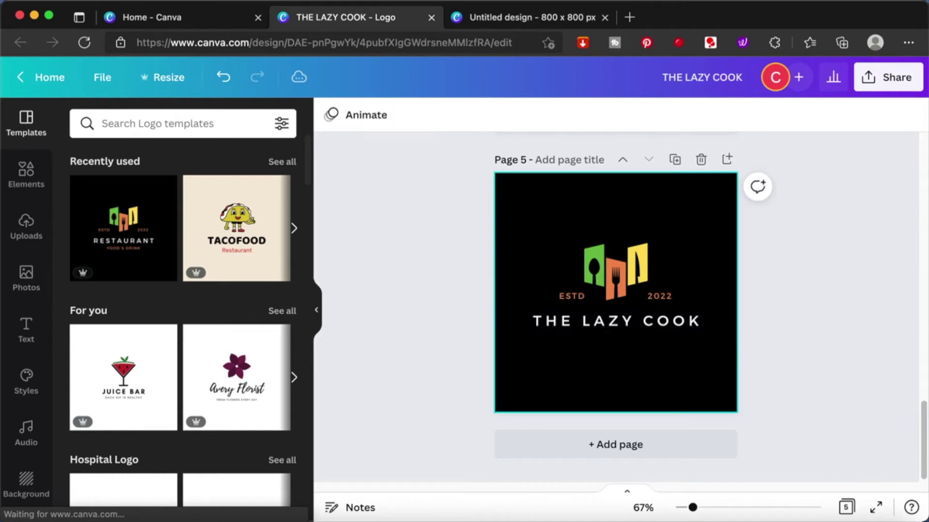
{"action": "left_click", "coordinate": [666, 299]}
{"action": "key", "text": "Delete"}
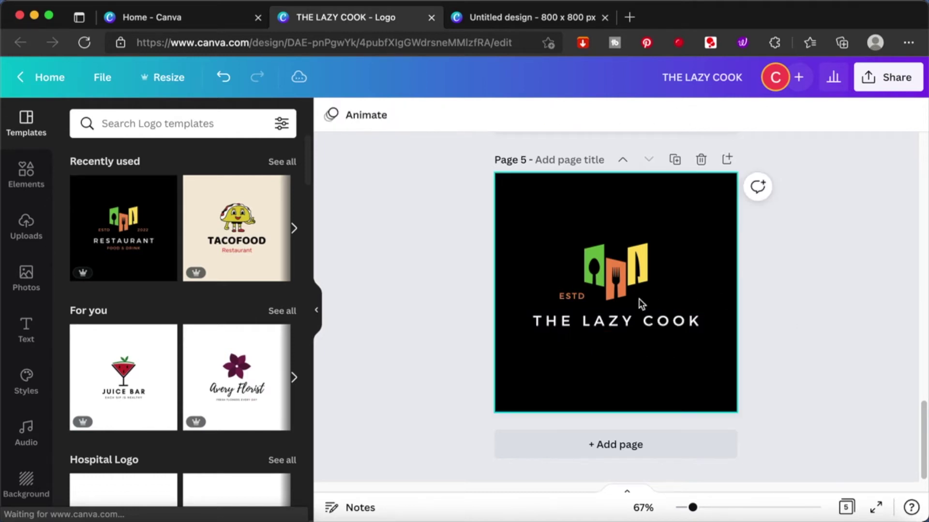
{"action": "left_click", "coordinate": [578, 296]}
{"action": "key", "text": "Delete"}
Step: Recolor the utensil icon with terracotta palette colors: sage green fork panel, coral spoon panel and pale peach knife panel
{"action": "left_click", "coordinate": [614, 273]}
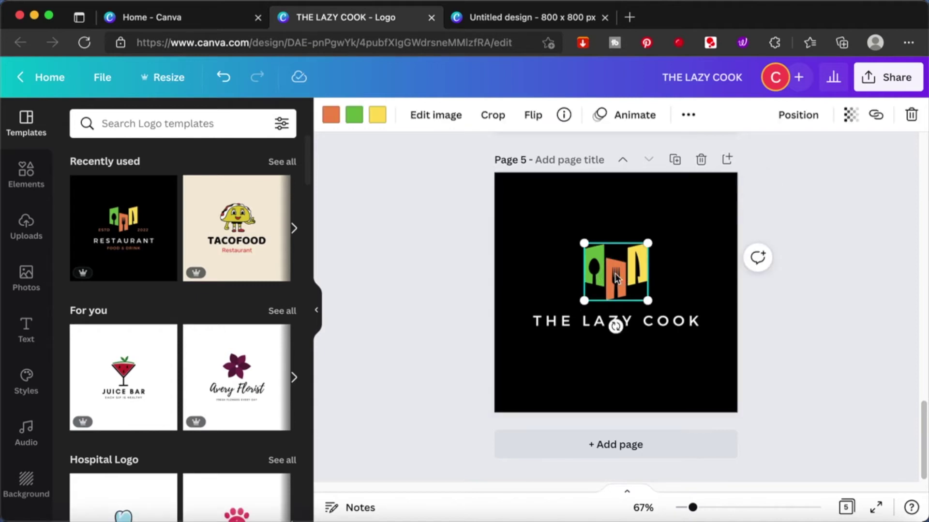
{"action": "left_click", "coordinate": [844, 371]}
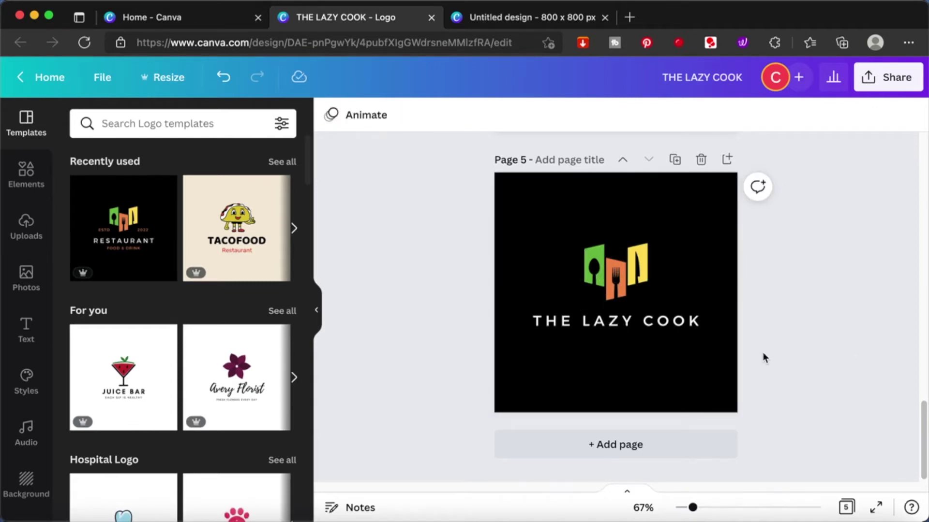
{"action": "left_click", "coordinate": [626, 277]}
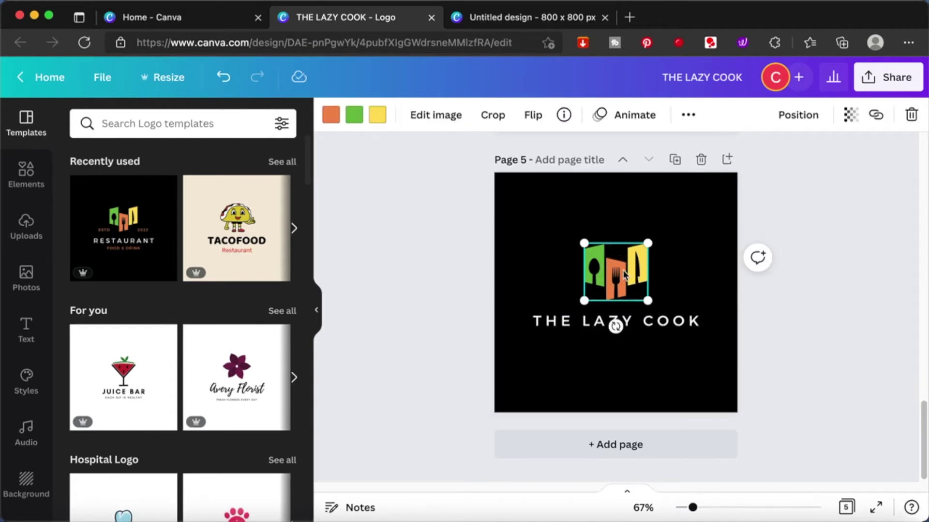
{"action": "left_click", "coordinate": [331, 115]}
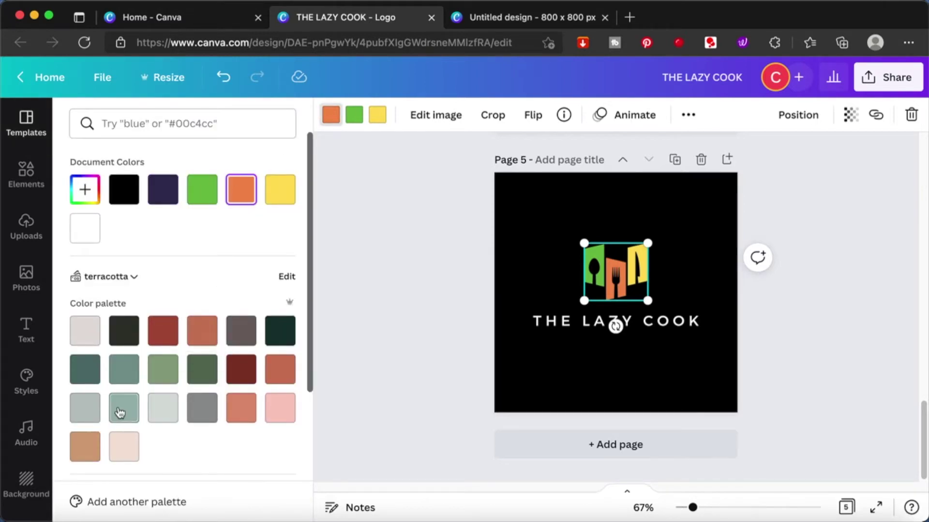
{"action": "left_click", "coordinate": [120, 413]}
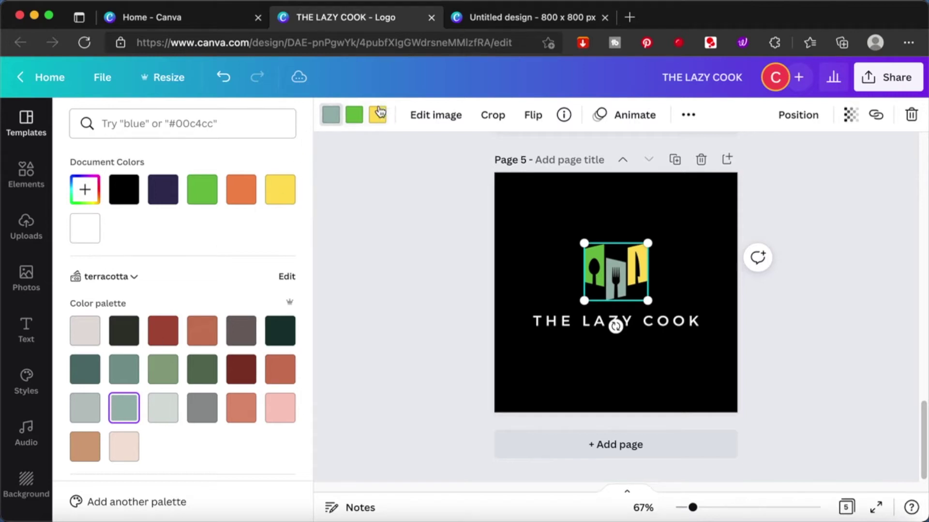
{"action": "left_click", "coordinate": [354, 115]}
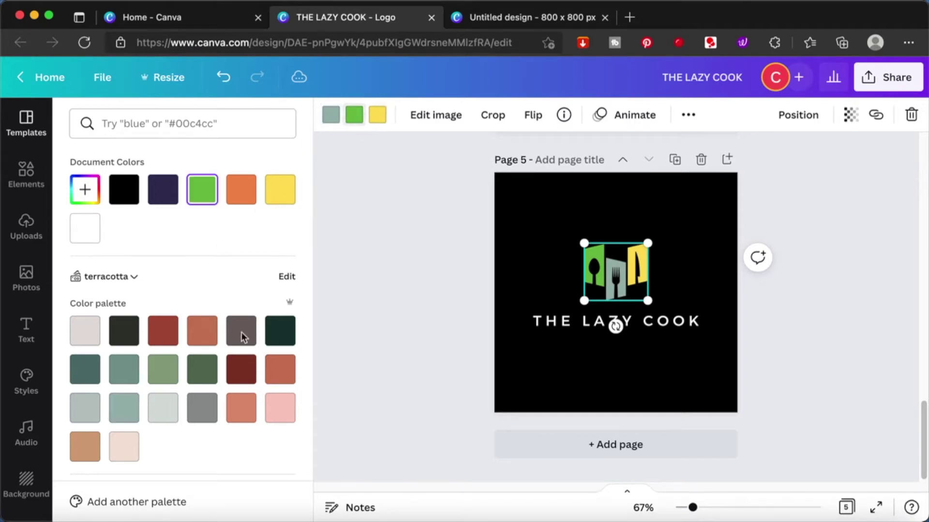
{"action": "left_click", "coordinate": [240, 406]}
{"action": "left_click", "coordinate": [379, 118]}
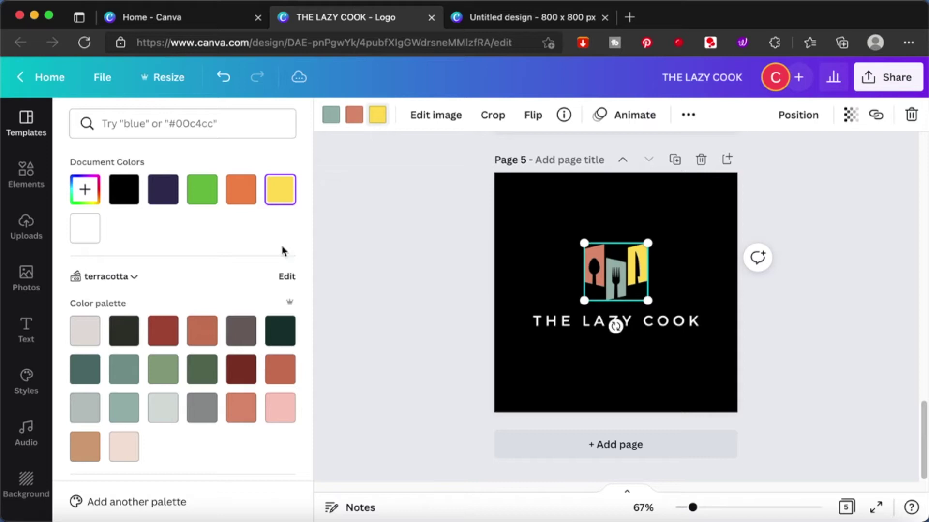
{"action": "left_click", "coordinate": [86, 447]}
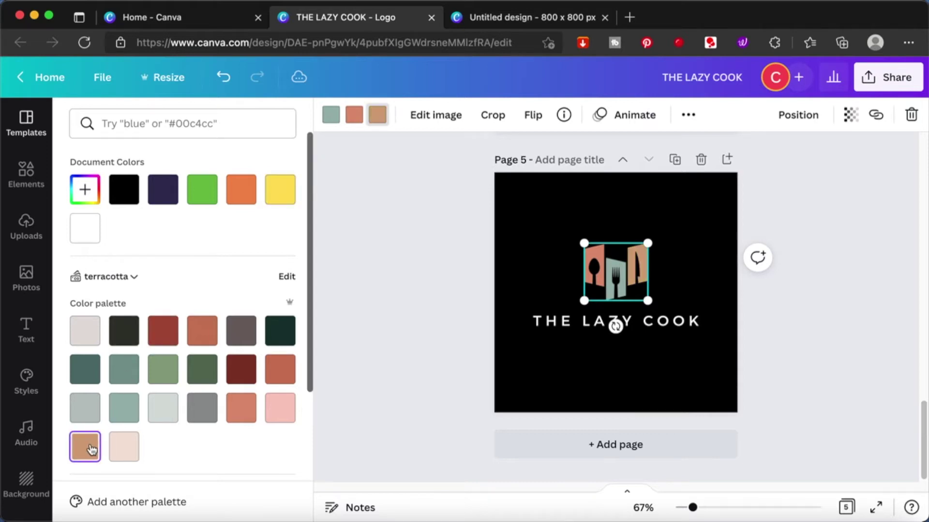
{"action": "left_click", "coordinate": [119, 449]}
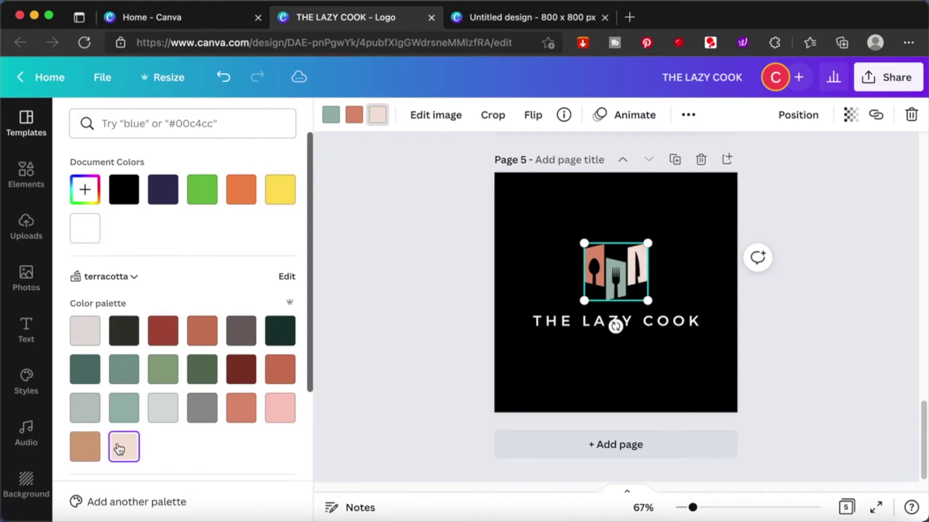
{"action": "left_click", "coordinate": [420, 265]}
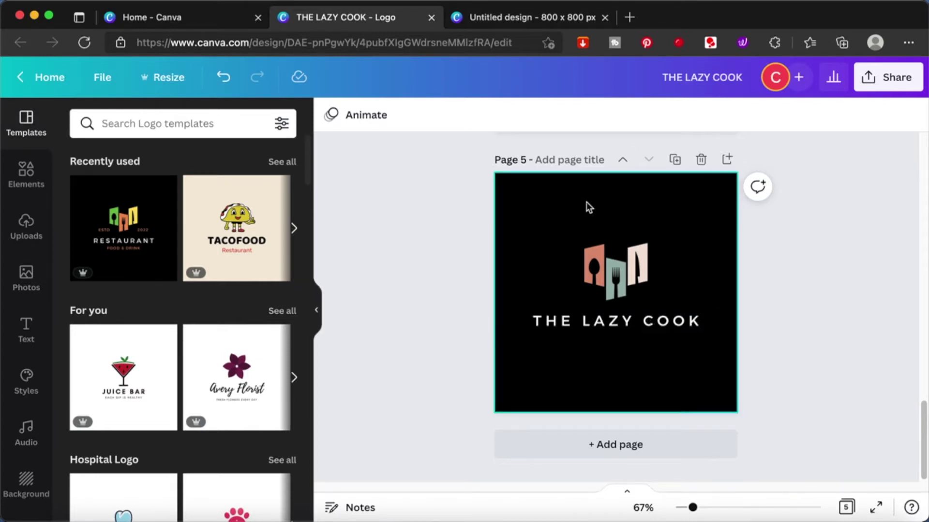
Step: Replace the utensil icon with the graphic of a person reclining in a chair, found by searching the elements for LAZY
{"action": "left_click", "coordinate": [643, 293]}
{"action": "key", "text": "Delete"}
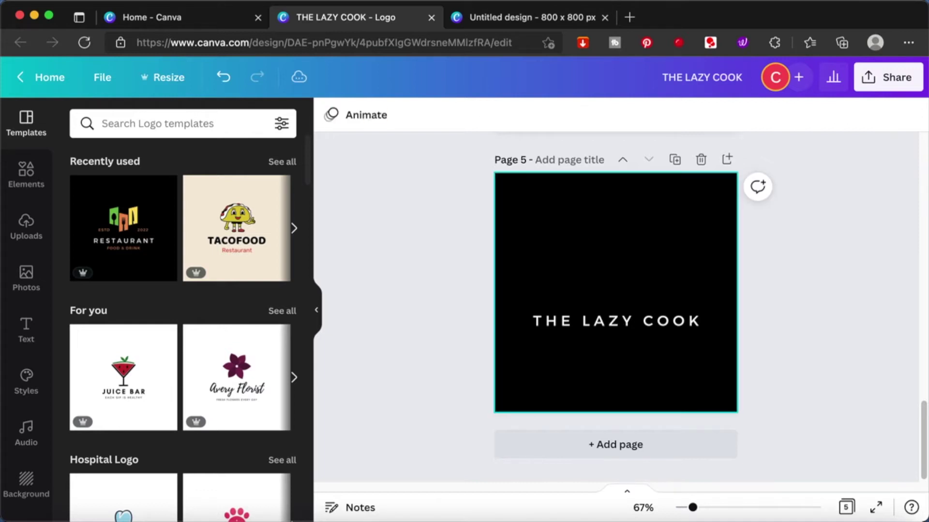
{"action": "left_click", "coordinate": [172, 122]}
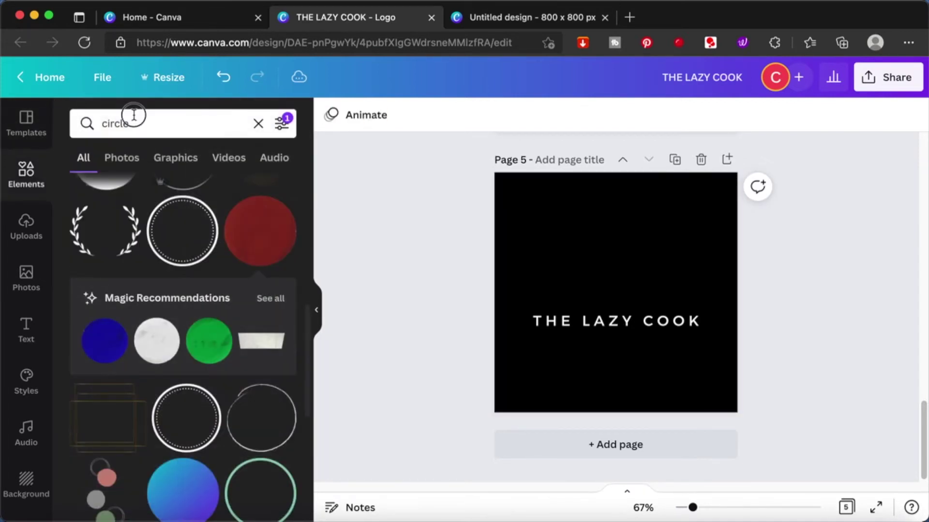
{"action": "left_click", "coordinate": [134, 114]}
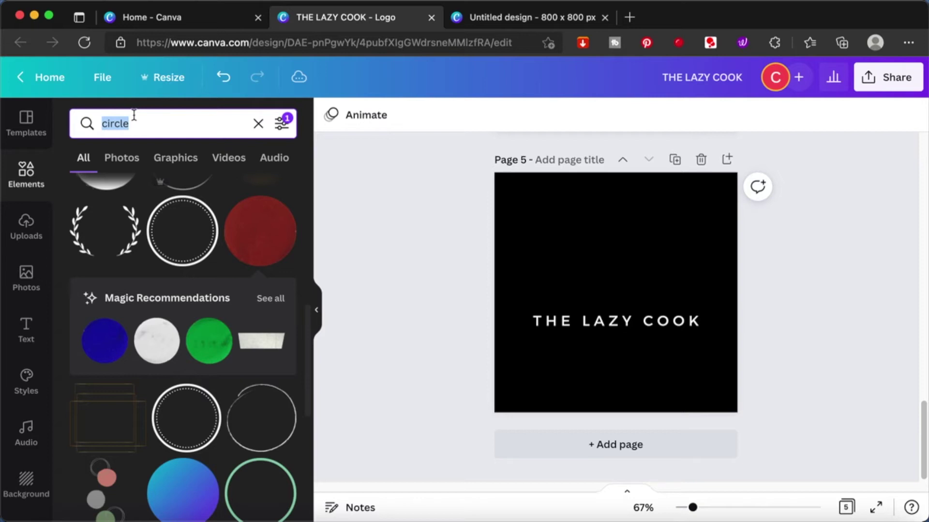
{"action": "type", "text": "LAZY"}
{"action": "key", "text": "Return"}
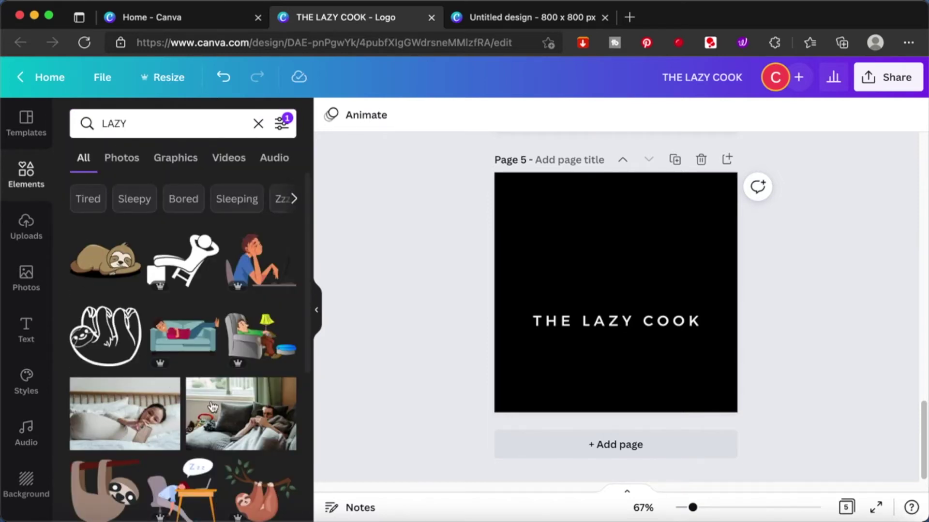
{"action": "left_click", "coordinate": [191, 263]}
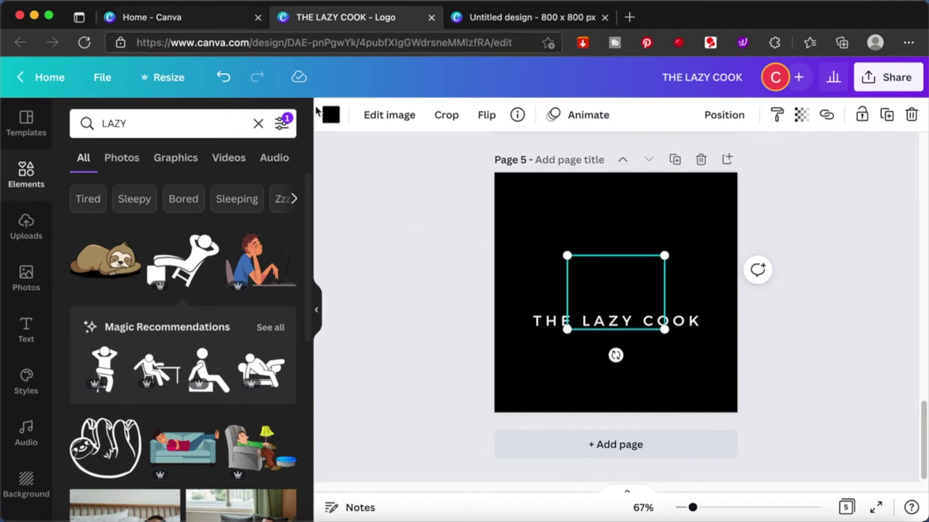
Step: Color the reclining figure white and move it up so it sits just above THE LAZY COOK title
{"action": "left_click", "coordinate": [331, 116]}
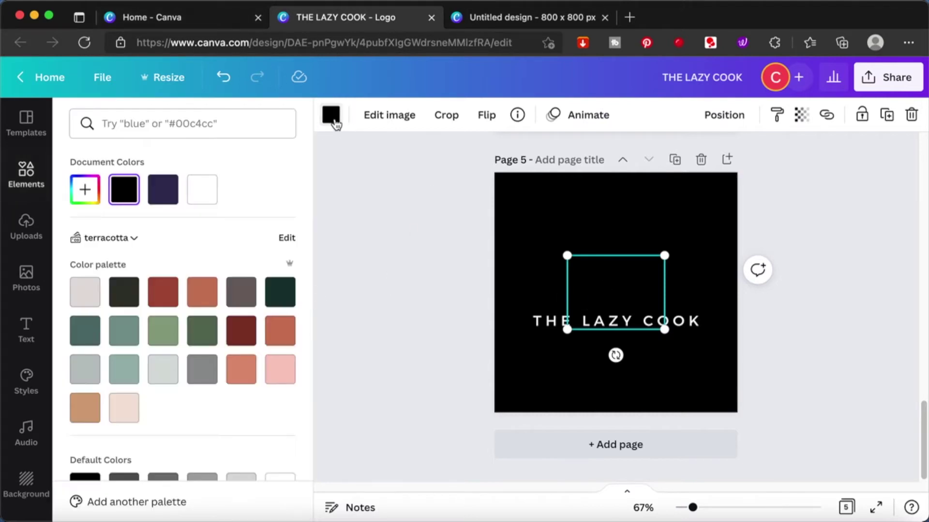
{"action": "left_click", "coordinate": [203, 189]}
{"action": "key", "text": "Escape"}
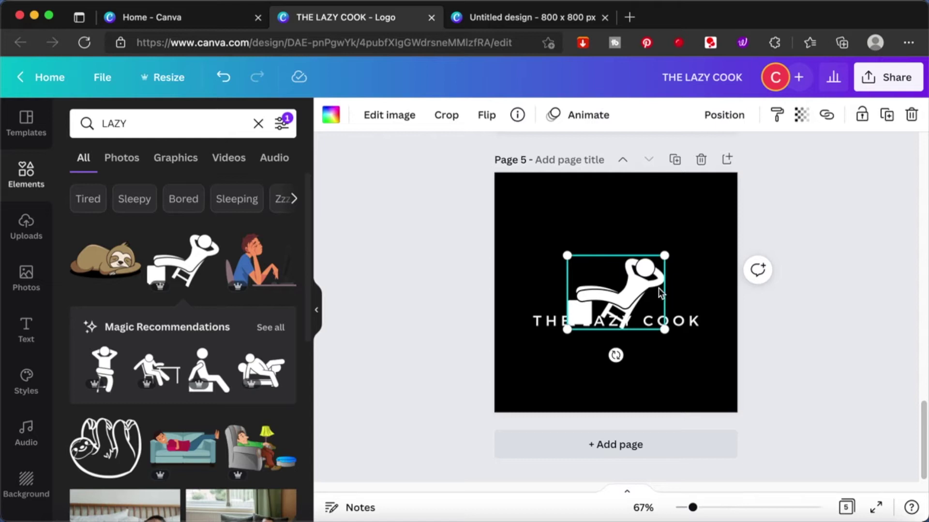
{"action": "mouse_move", "coordinate": [646, 283]}
{"action": "left_mouse_down"}
{"action": "mouse_move", "coordinate": [646, 265]}
{"action": "mouse_move", "coordinate": [649, 274]}
{"action": "left_mouse_up"}
{"action": "left_click", "coordinate": [754, 292]}
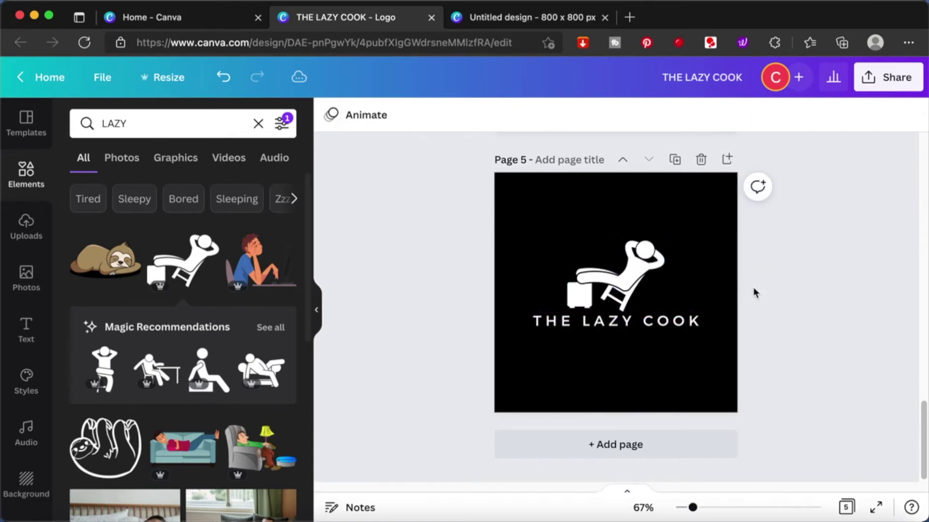
Step: Search the elements for CHEF HAT and add the solid white chef hat with a black outline to page 5
{"action": "left_click", "coordinate": [212, 122]}
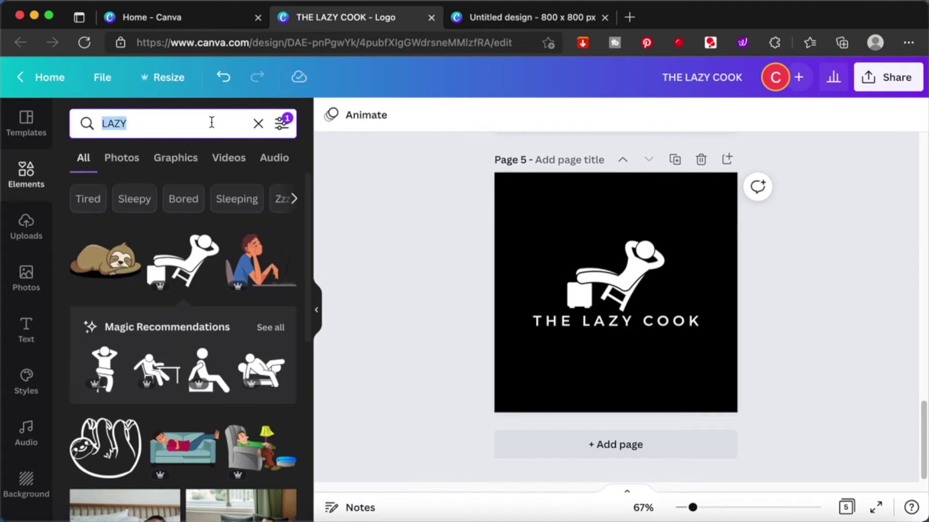
{"action": "type", "text": "CHEF"}
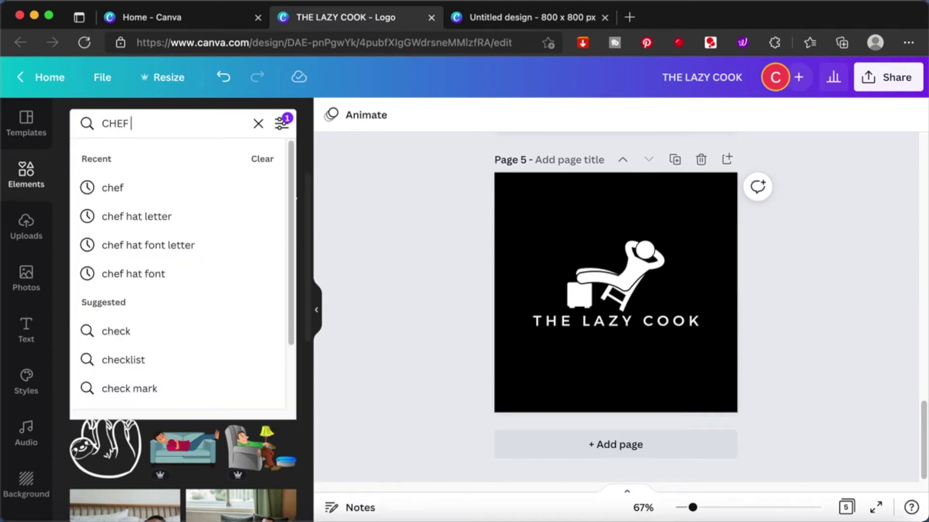
{"action": "type", "text": " HAT"}
{"action": "key", "text": "Return"}
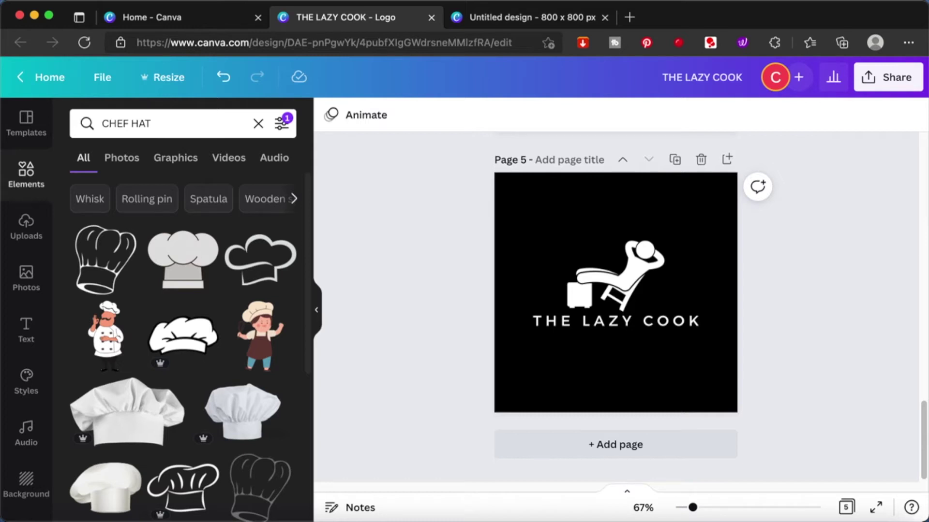
{"action": "scroll", "coordinate": [103, 327], "scroll_direction": "down", "scroll_amount": 3}
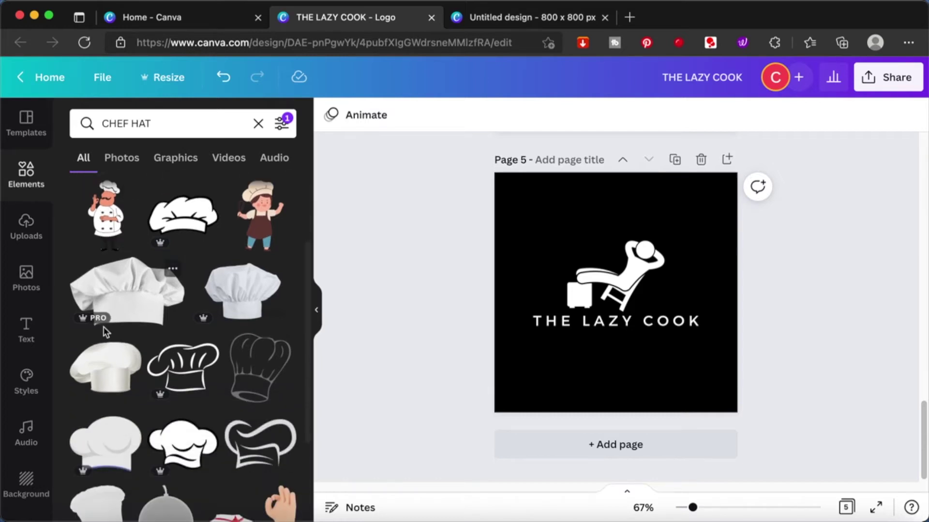
{"action": "scroll", "coordinate": [103, 327], "scroll_direction": "down", "scroll_amount": 3}
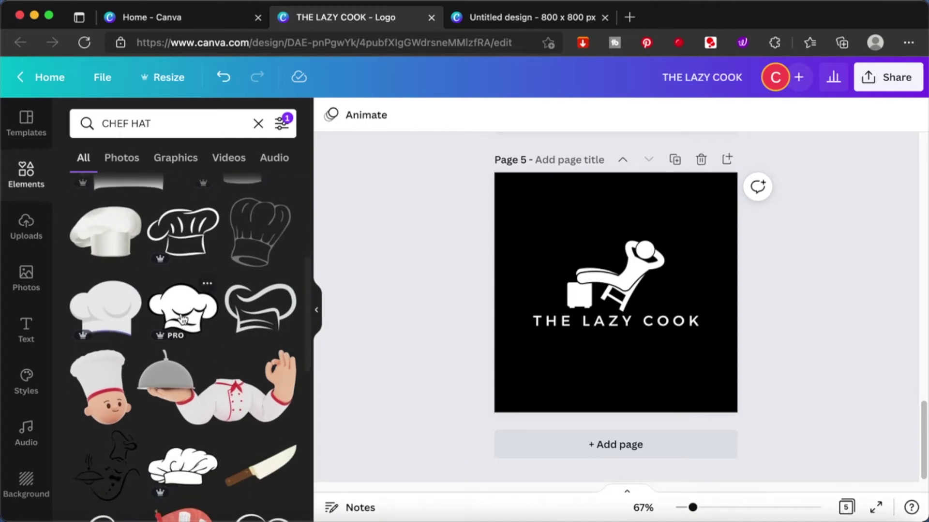
{"action": "left_click", "coordinate": [183, 317]}
Step: Shrink the chef hat and place it on the reclining figure's head
{"action": "left_click_drag", "start_coordinate": [614, 290], "coordinate": [622, 205]}
{"action": "left_click_drag", "start_coordinate": [584, 239], "coordinate": [656, 235]}
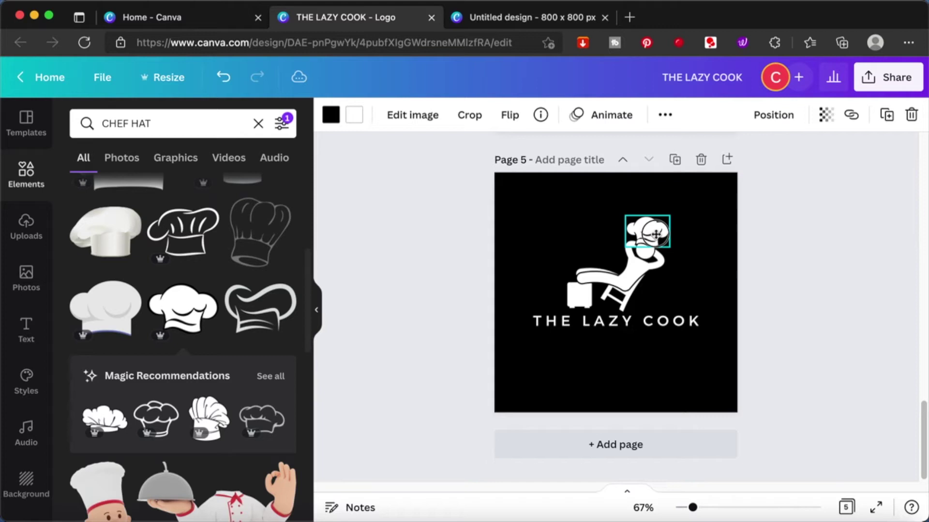
{"action": "left_click", "coordinate": [708, 242]}
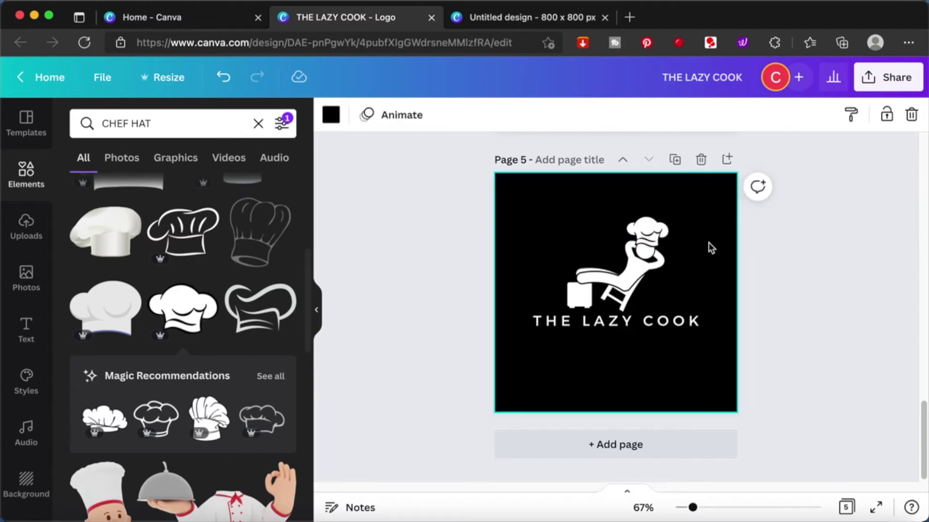
Step: Tilt the chef hat clockwise to follow the angle of the figure's head and reposition it over the head
{"action": "left_click", "coordinate": [648, 231]}
{"action": "left_click_drag", "start_coordinate": [647, 277], "coordinate": [627, 270]}
{"action": "left_click_drag", "start_coordinate": [657, 234], "coordinate": [661, 234]}
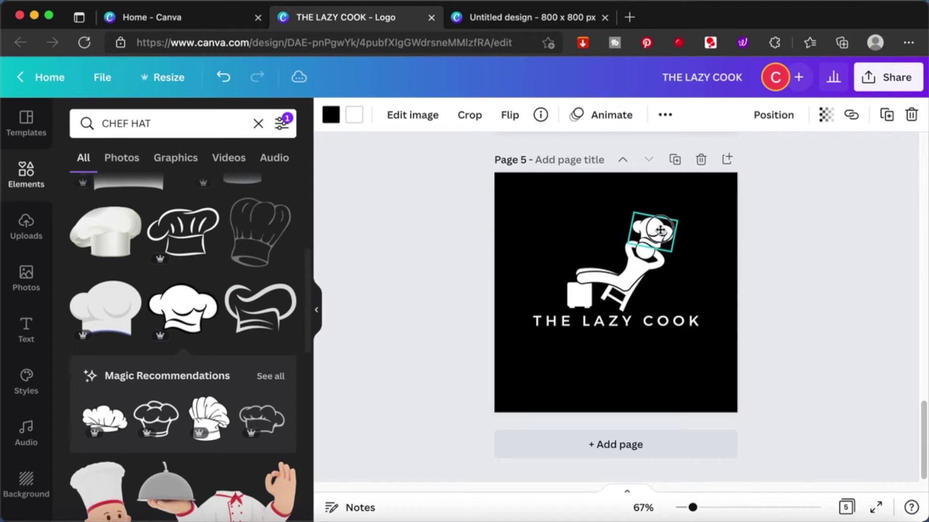
{"action": "left_click", "coordinate": [692, 246]}
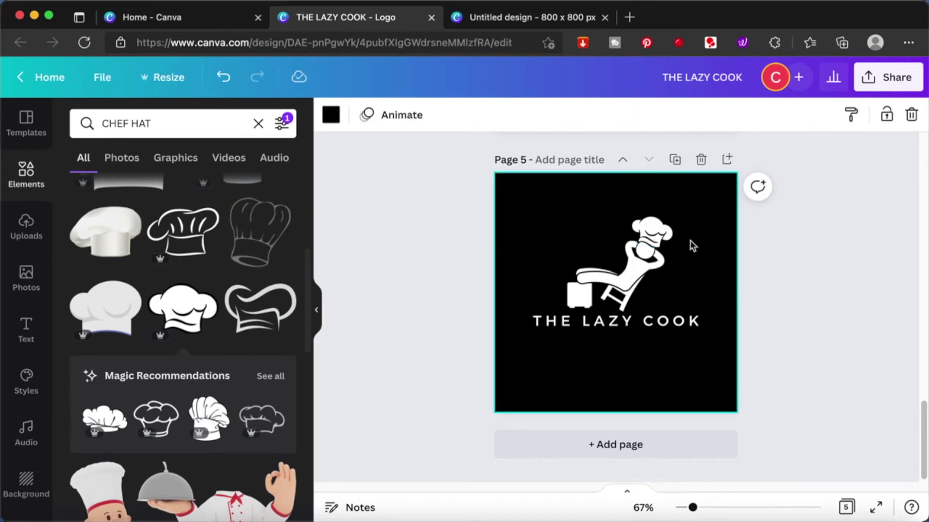
{"action": "left_click", "coordinate": [654, 233]}
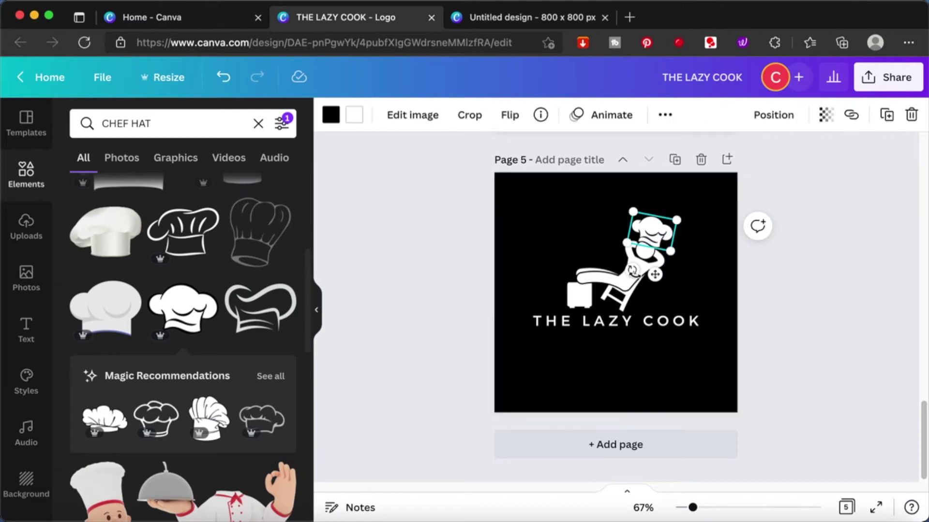
{"action": "left_click_drag", "start_coordinate": [632, 270], "coordinate": [626, 268]}
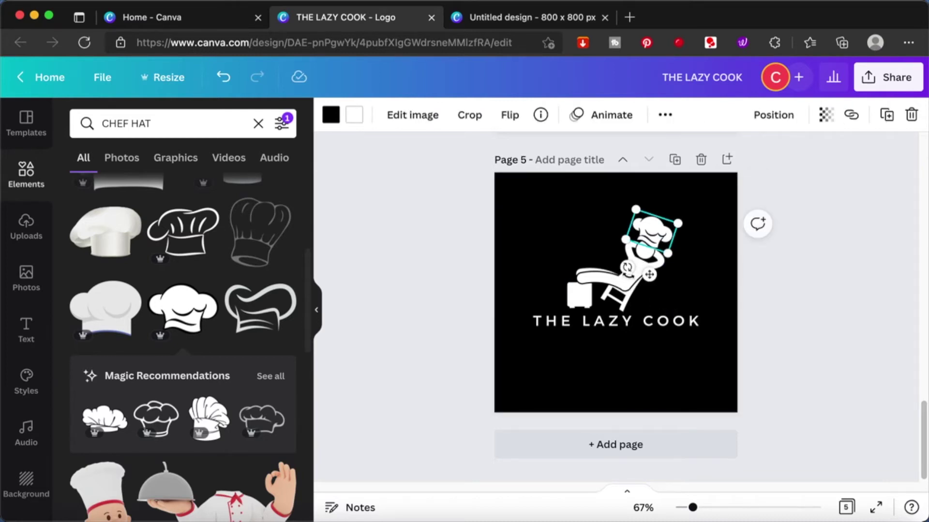
{"action": "left_click_drag", "start_coordinate": [664, 234], "coordinate": [667, 238]}
{"action": "left_click", "coordinate": [700, 248]}
Step: Nudge the tilted chef hat slightly up so it sits on top of the figure's head
{"action": "left_click", "coordinate": [653, 240]}
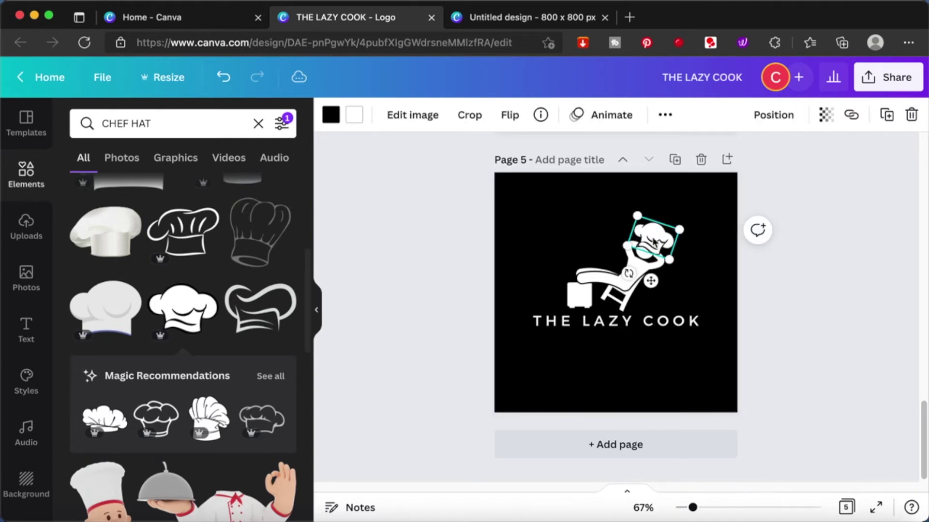
{"action": "key", "text": "shift+Left"}
{"action": "key", "text": "shift+Up"}
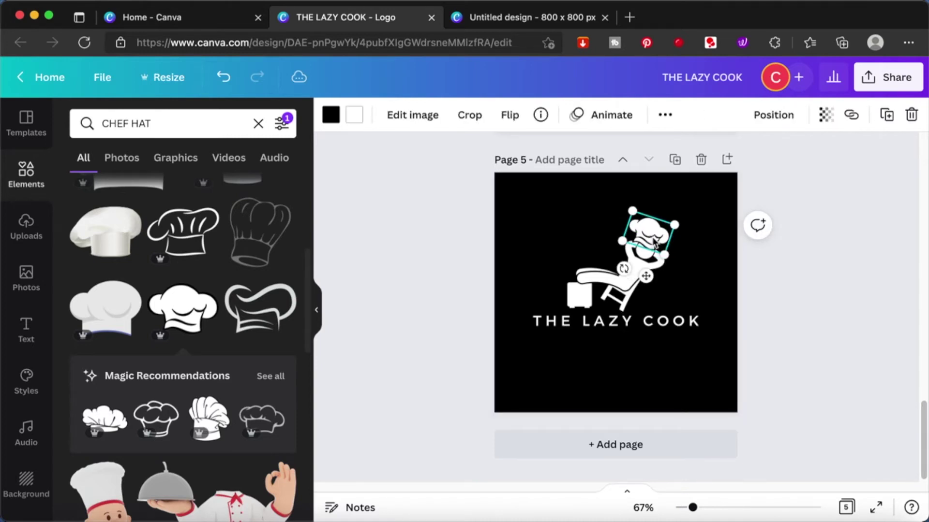
{"action": "key", "text": "shift+Right"}
{"action": "key", "text": "Right"}
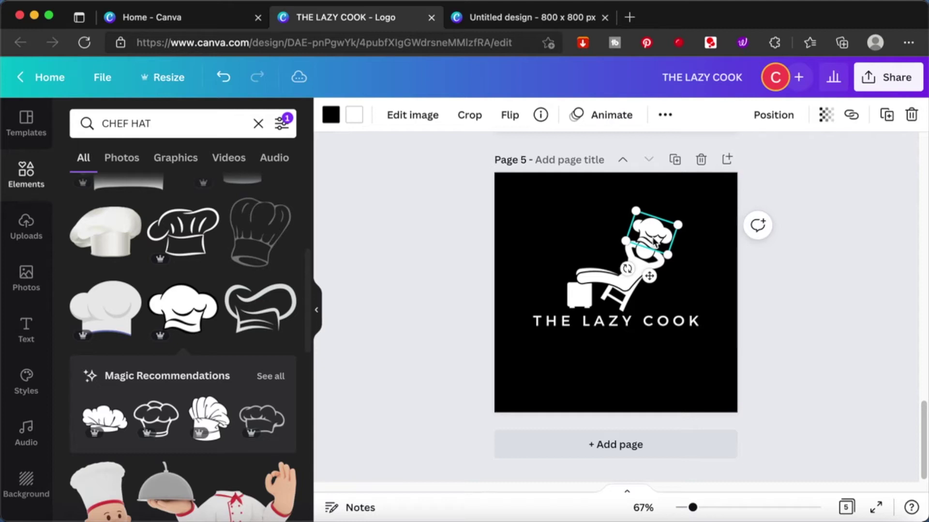
{"action": "left_click", "coordinate": [694, 268]}
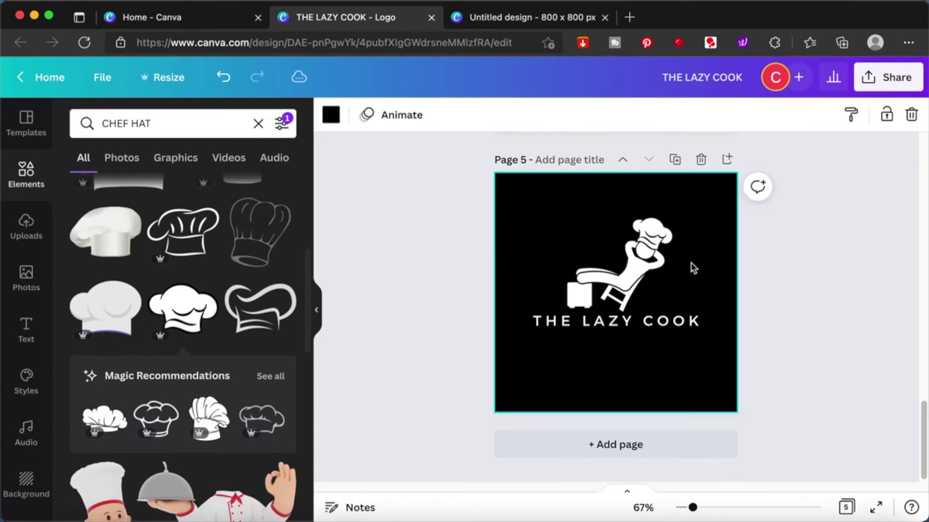
Step: Apply the Curve text shape to THE LAZY COOK title on page 5 with a curve value of 80
{"action": "left_click", "coordinate": [627, 330]}
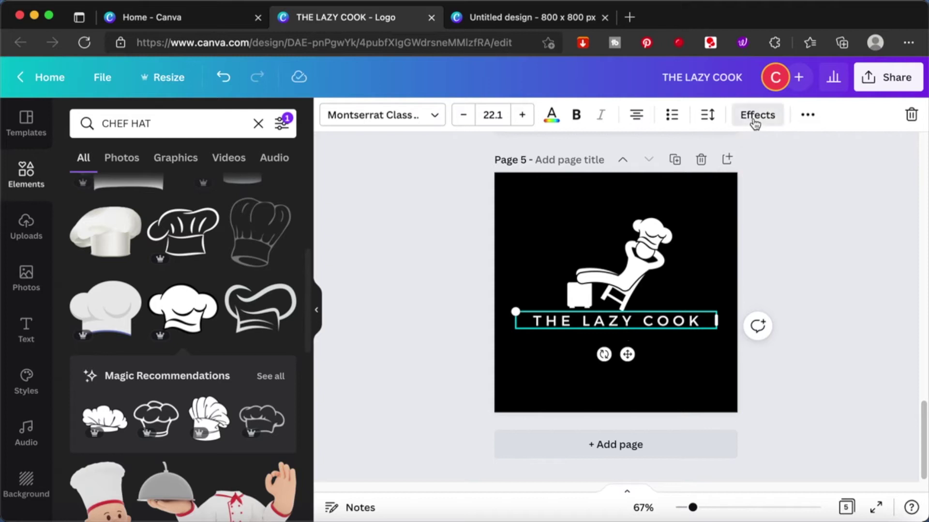
{"action": "left_click", "coordinate": [755, 115]}
{"action": "scroll", "coordinate": [194, 348], "scroll_direction": "down", "scroll_amount": 1}
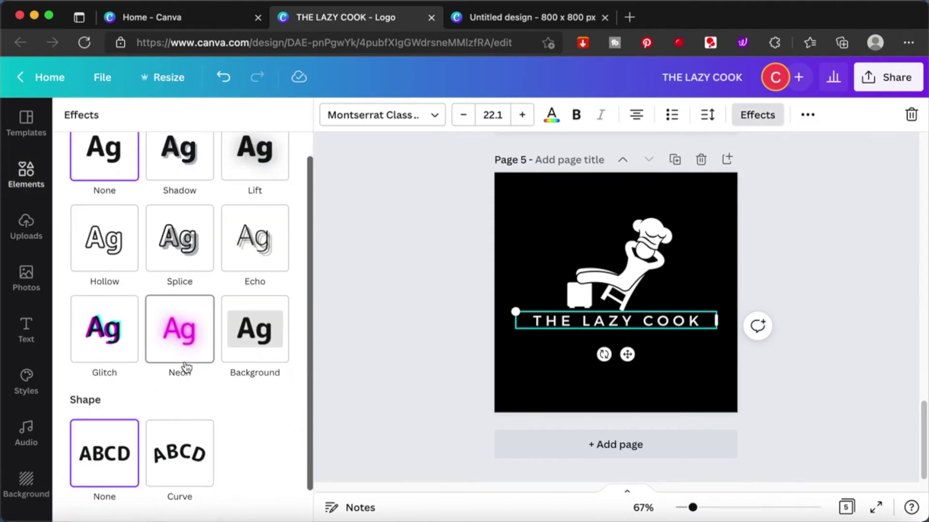
{"action": "left_click", "coordinate": [178, 483]}
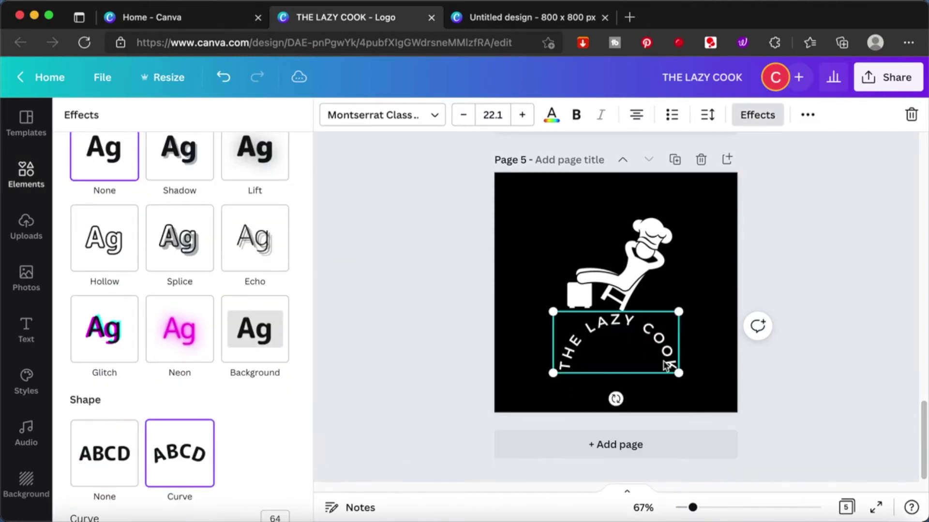
{"action": "scroll", "coordinate": [197, 478], "scroll_direction": "down", "scroll_amount": 1}
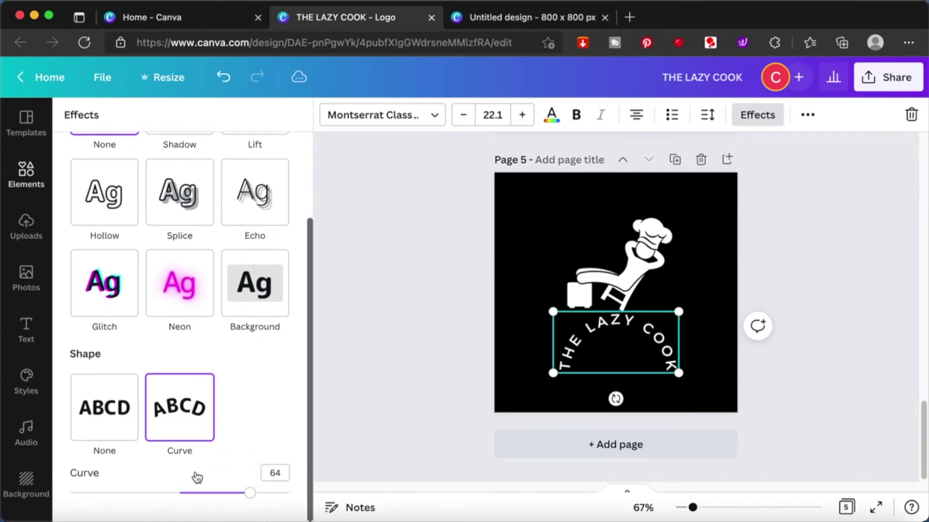
{"action": "mouse_move", "coordinate": [250, 494]}
{"action": "left_mouse_down"}
{"action": "mouse_move", "coordinate": [273, 503]}
{"action": "mouse_move", "coordinate": [268, 494]}
{"action": "left_mouse_up"}
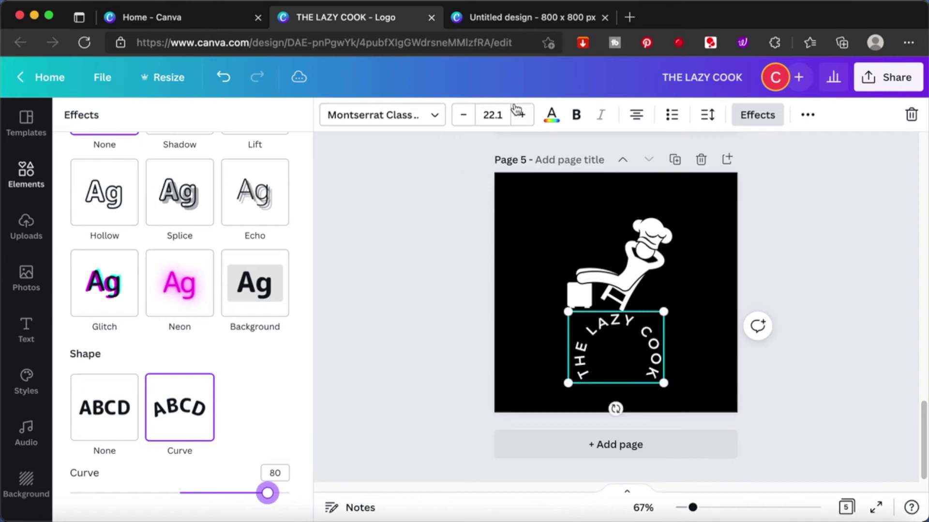
Step: Enlarge the curved title to font size 29.1 and move it up over the reclining figure
{"action": "left_click", "coordinate": [521, 116]}
{"action": "left_click", "coordinate": [521, 115]}
{"action": "left_click", "coordinate": [522, 115]}
{"action": "left_click", "coordinate": [521, 115]}
{"action": "left_click", "coordinate": [522, 115]}
{"action": "left_click", "coordinate": [521, 115]}
{"action": "left_click", "coordinate": [522, 115]}
{"action": "left_click_drag", "start_coordinate": [655, 343], "coordinate": [642, 221]}
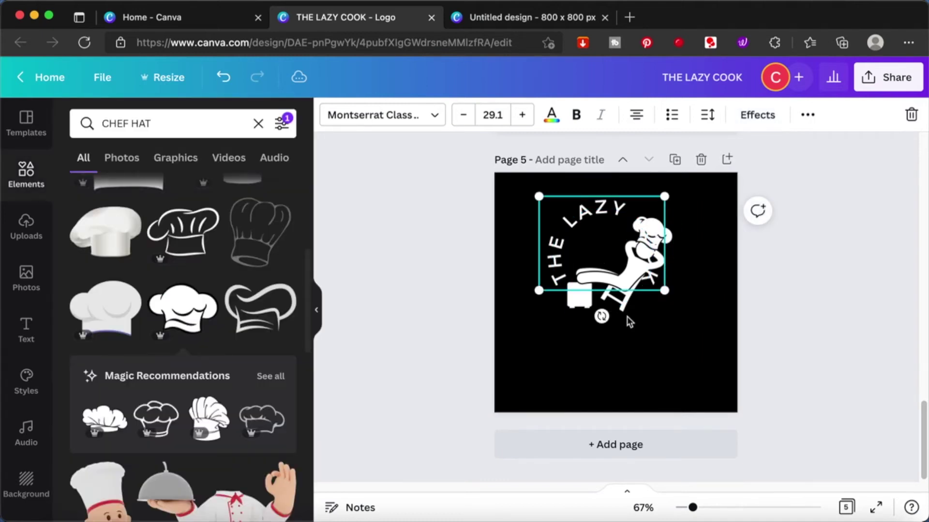
Step: Group the chef hat with the reclining figure and move the group down below the curved title
{"action": "left_click", "coordinate": [626, 314]}
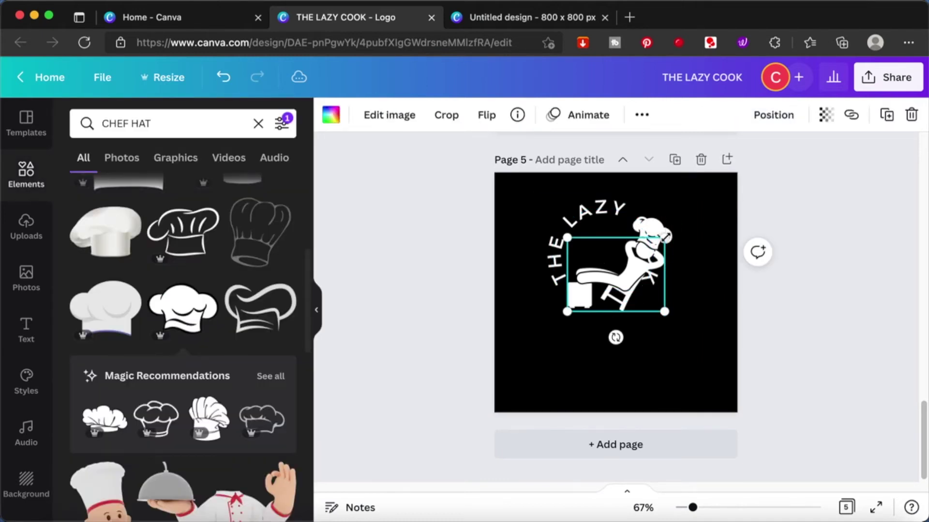
{"action": "left_click", "coordinate": [686, 210]}
{"action": "left_click", "coordinate": [667, 234]}
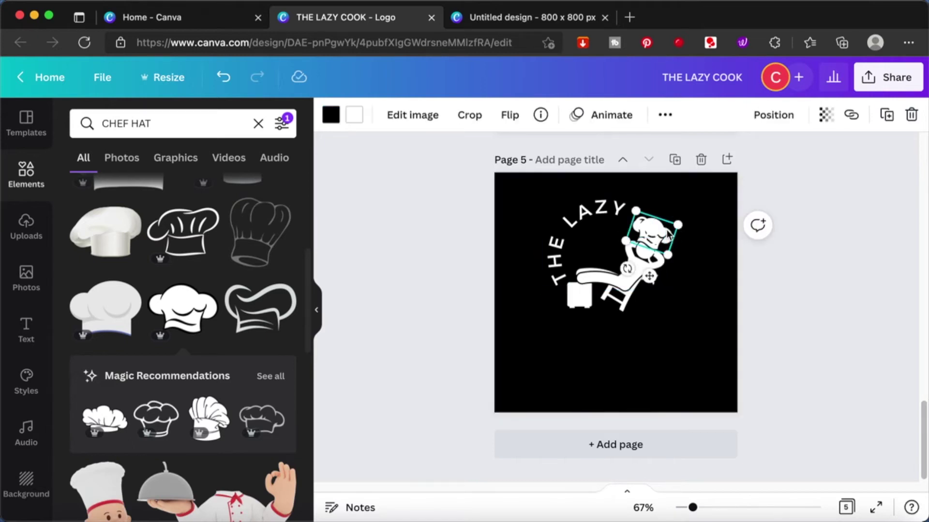
{"action": "left_click", "coordinate": [628, 304], "text": "shift"}
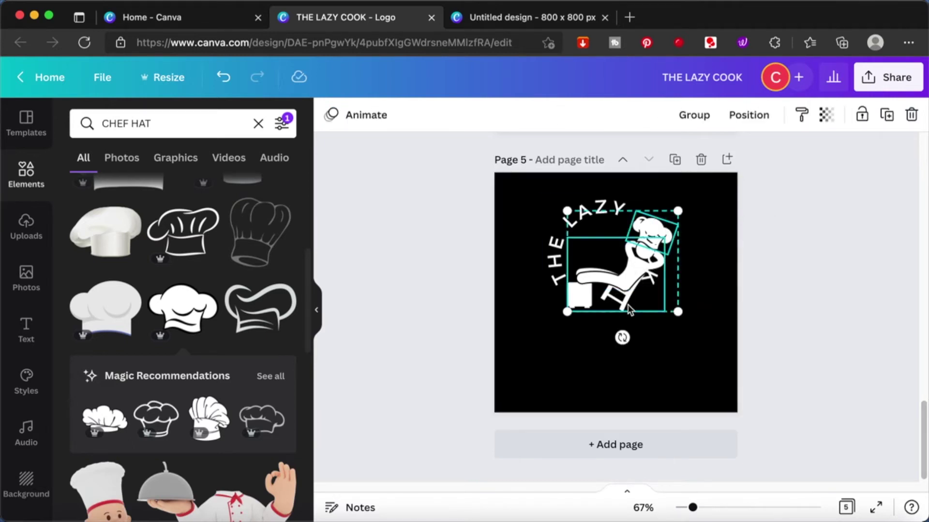
{"action": "key", "text": "super+g"}
{"action": "left_click_drag", "start_coordinate": [628, 300], "coordinate": [622, 373]}
Step: Move the curved title clear above the figure and scale it up to font size 40.5
{"action": "left_click_drag", "start_coordinate": [625, 217], "coordinate": [635, 230]}
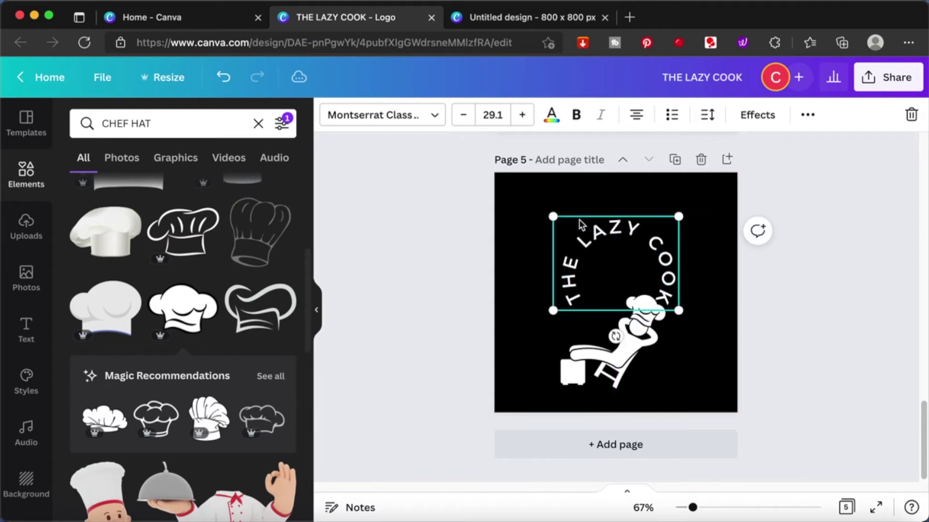
{"action": "left_click_drag", "start_coordinate": [555, 216], "coordinate": [538, 205]}
{"action": "left_click_drag", "start_coordinate": [680, 313], "coordinate": [709, 347]}
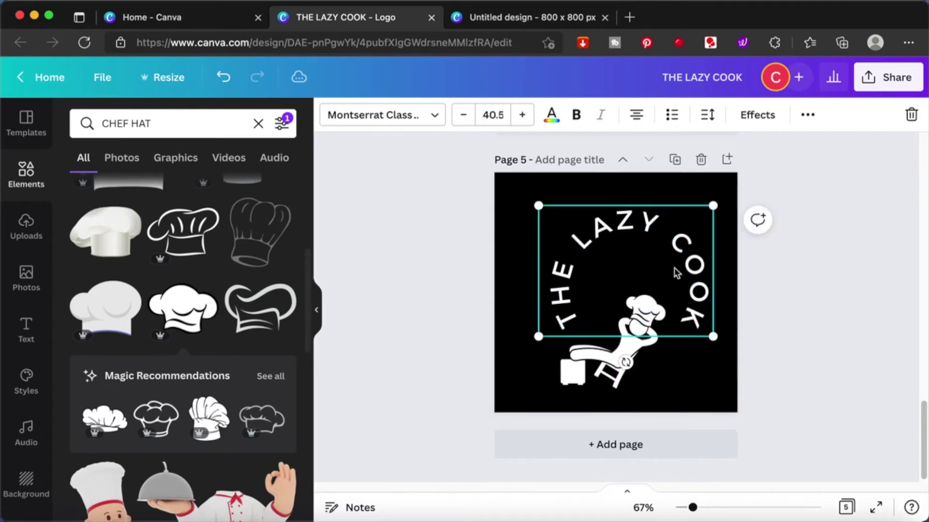
Step: Move the curved title down so it arches around the reclining figure, and rotate it slightly clockwise
{"action": "left_click_drag", "start_coordinate": [668, 268], "coordinate": [663, 277]}
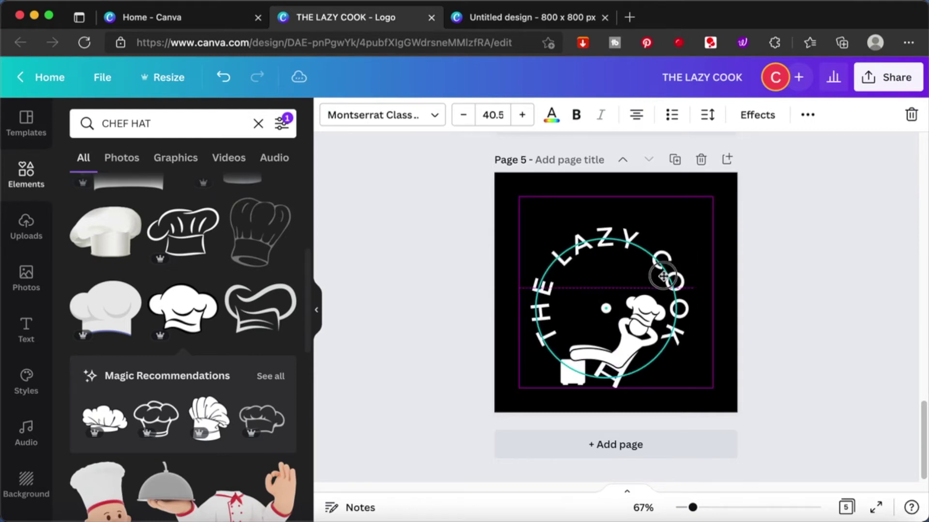
{"action": "left_click_drag", "start_coordinate": [665, 281], "coordinate": [667, 294]}
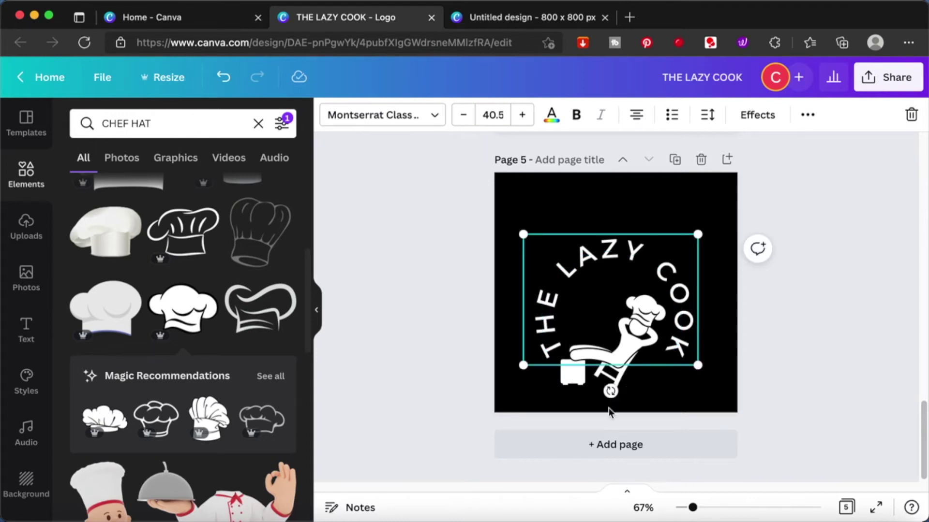
{"action": "left_click_drag", "start_coordinate": [610, 391], "coordinate": [598, 407]}
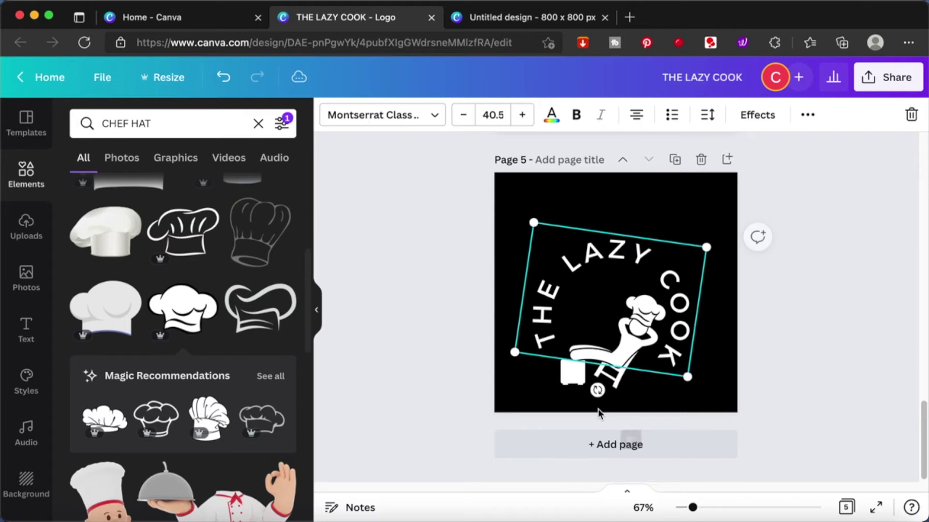
{"action": "double_click", "coordinate": [648, 337]}
{"action": "left_click", "coordinate": [770, 359]}
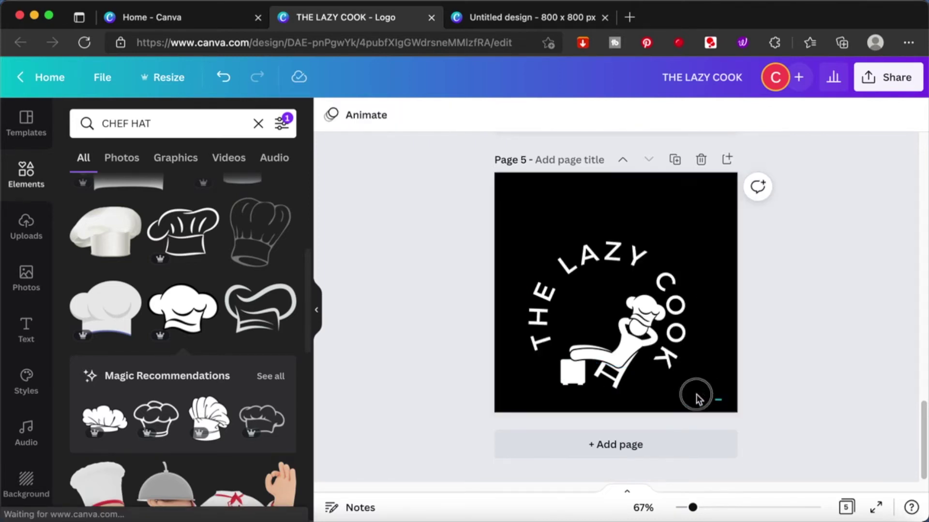
Step: Move the curved title and the figure together up to the middle of page 5
{"action": "left_click", "coordinate": [633, 306]}
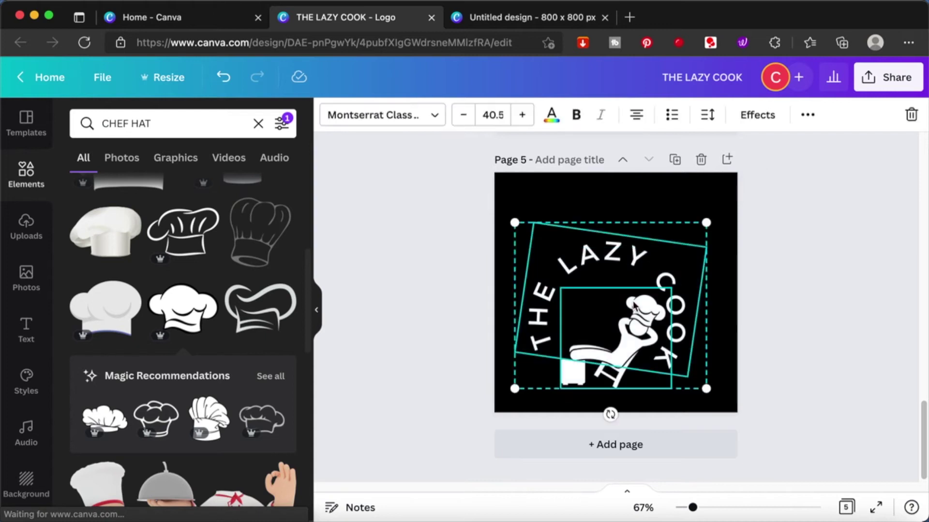
{"action": "left_click_drag", "start_coordinate": [619, 332], "coordinate": [632, 308]}
{"action": "left_click", "coordinate": [795, 317]}
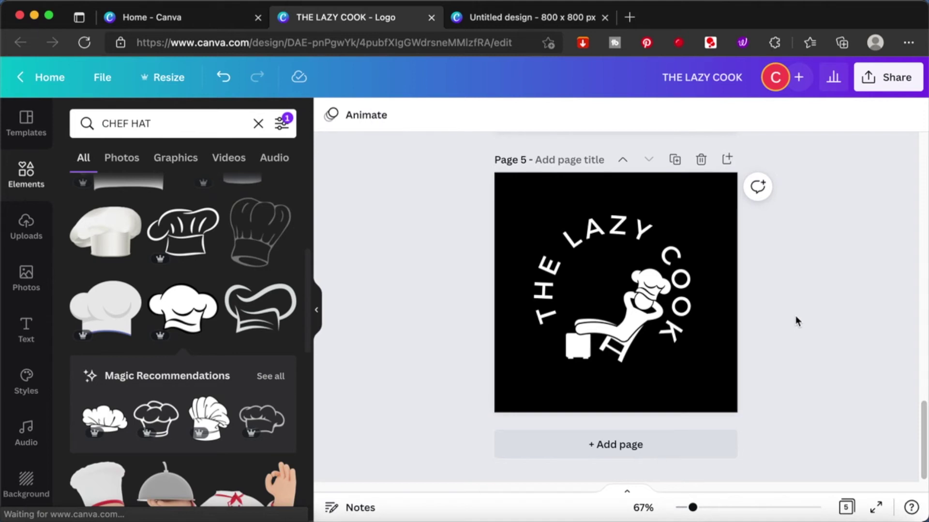
{"action": "scroll", "coordinate": [795, 317], "scroll_direction": "up", "scroll_amount": 5}
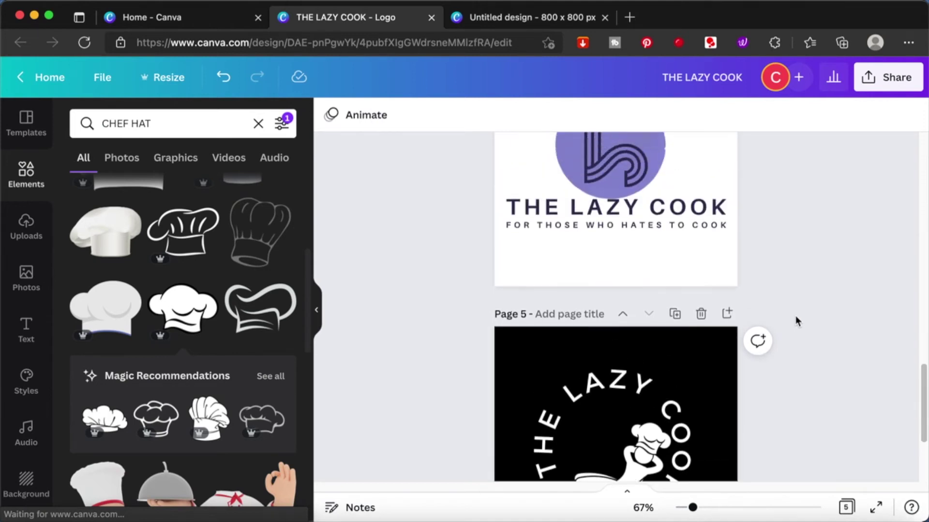
{"action": "scroll", "coordinate": [796, 318], "scroll_direction": "up", "scroll_amount": 15}
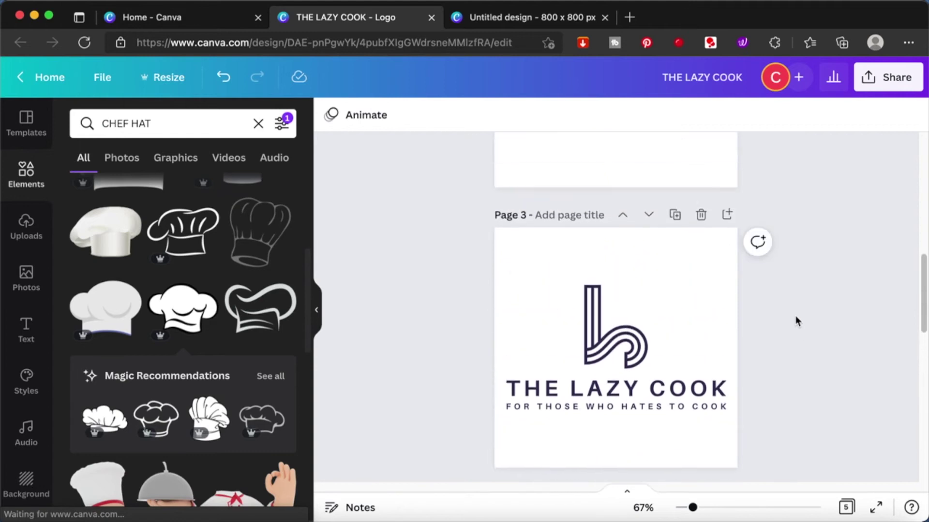
{"action": "scroll", "coordinate": [795, 318], "scroll_direction": "down", "scroll_amount": 15}
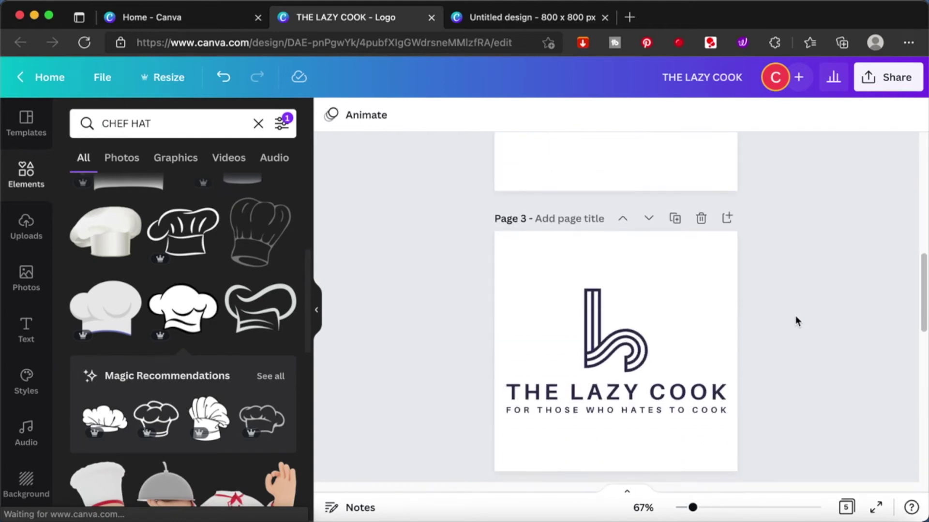
Step: Duplicate page 5 and remove the curve shape from THE LAZY COOK title on the copy
{"action": "scroll", "coordinate": [795, 317], "scroll_direction": "down", "scroll_amount": 5}
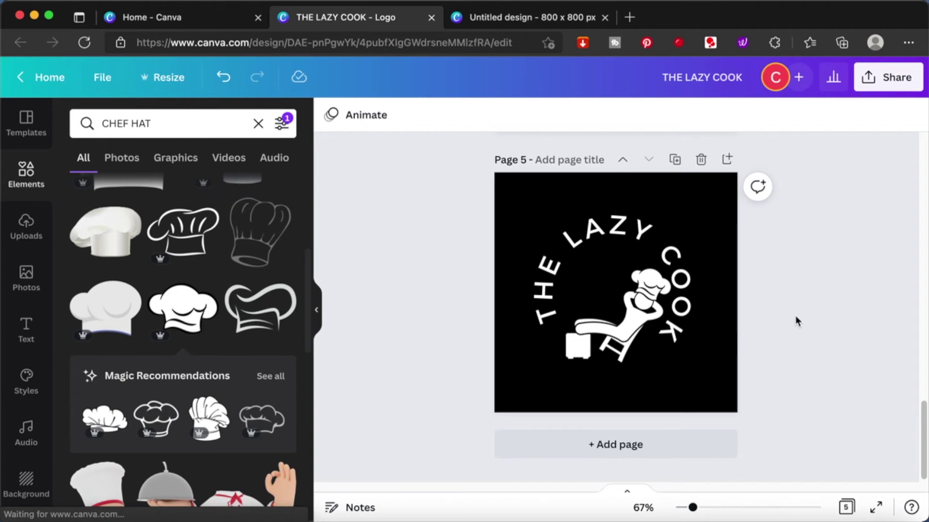
{"action": "left_click", "coordinate": [676, 163]}
{"action": "left_click", "coordinate": [686, 222]}
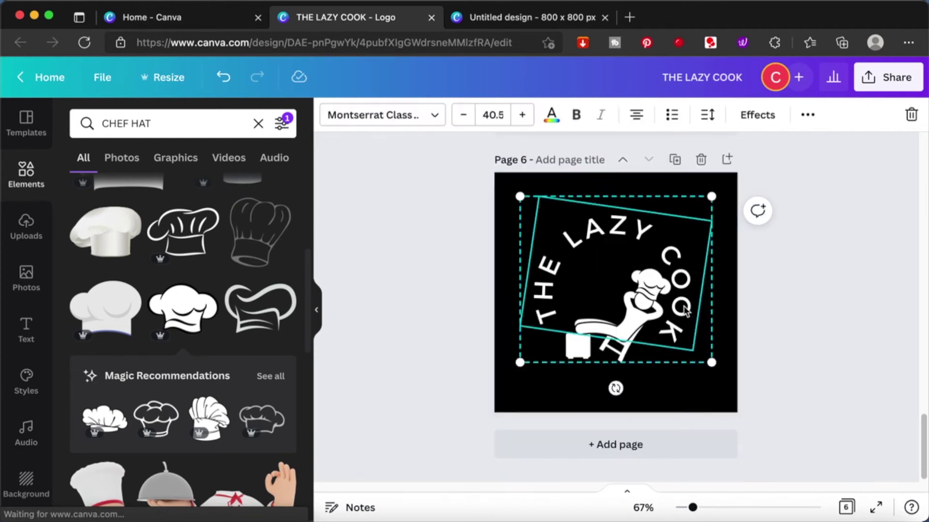
{"action": "left_click", "coordinate": [758, 116]}
{"action": "scroll", "coordinate": [201, 429], "scroll_direction": "down", "scroll_amount": 2}
{"action": "left_click", "coordinate": [193, 432]}
{"action": "left_click", "coordinate": [106, 421]}
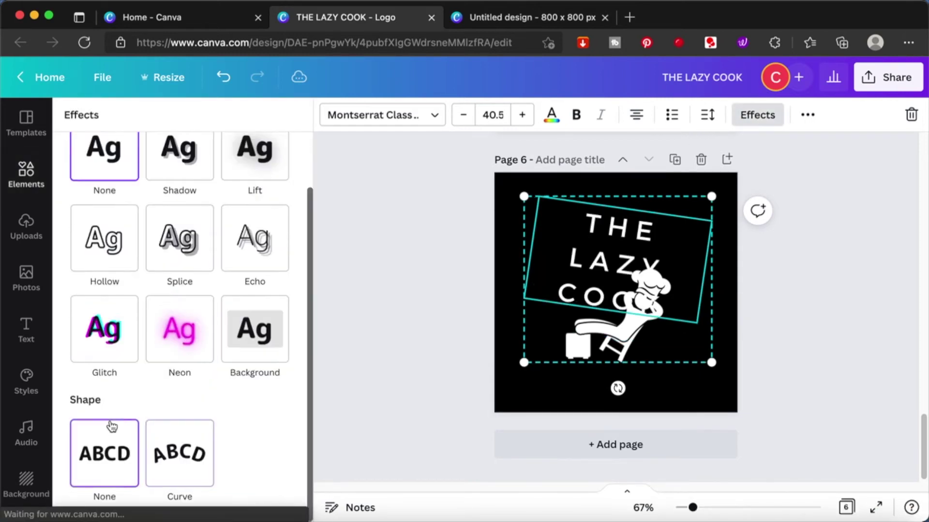
{"action": "left_click", "coordinate": [437, 311]}
Step: Widen the title's text box on page 6 so THE LAZY COOK fits on a single line
{"action": "left_click", "coordinate": [825, 337]}
{"action": "left_click", "coordinate": [667, 343]}
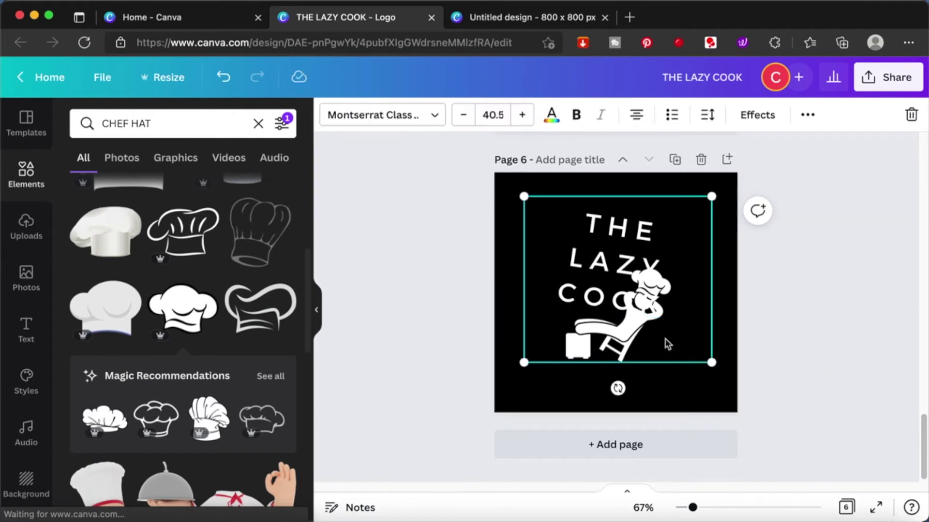
{"action": "left_click", "coordinate": [760, 333]}
{"action": "left_click", "coordinate": [643, 261]}
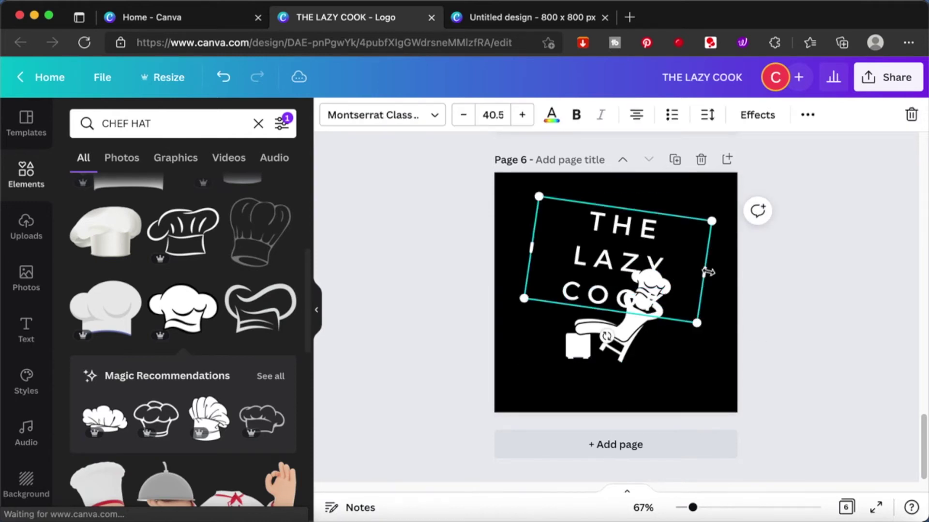
{"action": "left_click_drag", "start_coordinate": [707, 272], "coordinate": [735, 245]}
{"action": "left_click_drag", "start_coordinate": [622, 254], "coordinate": [626, 255]}
Step: Place the title directly below the reclining figure and move both up to the middle of page 6
{"action": "left_click_drag", "start_coordinate": [632, 213], "coordinate": [609, 367]}
{"action": "left_click", "coordinate": [793, 302]}
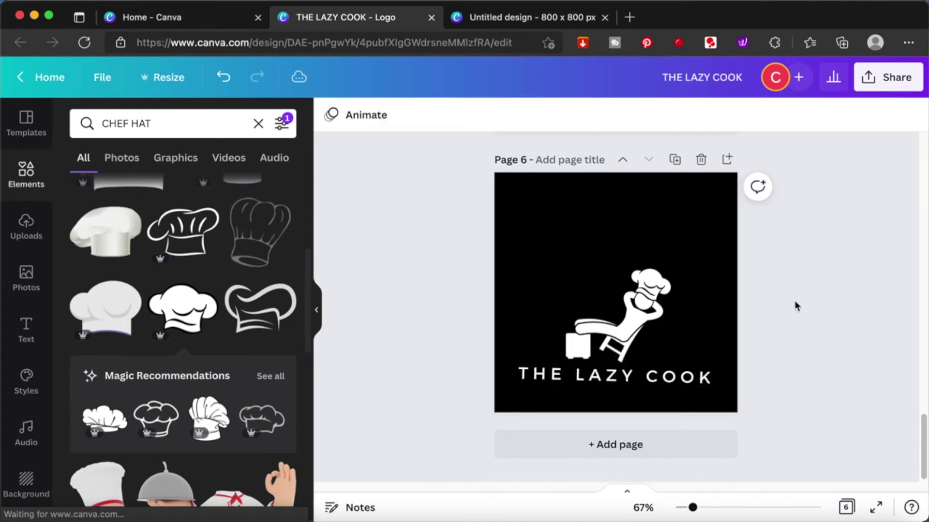
{"action": "left_click_drag", "start_coordinate": [667, 393], "coordinate": [629, 302]}
{"action": "left_click", "coordinate": [841, 319]}
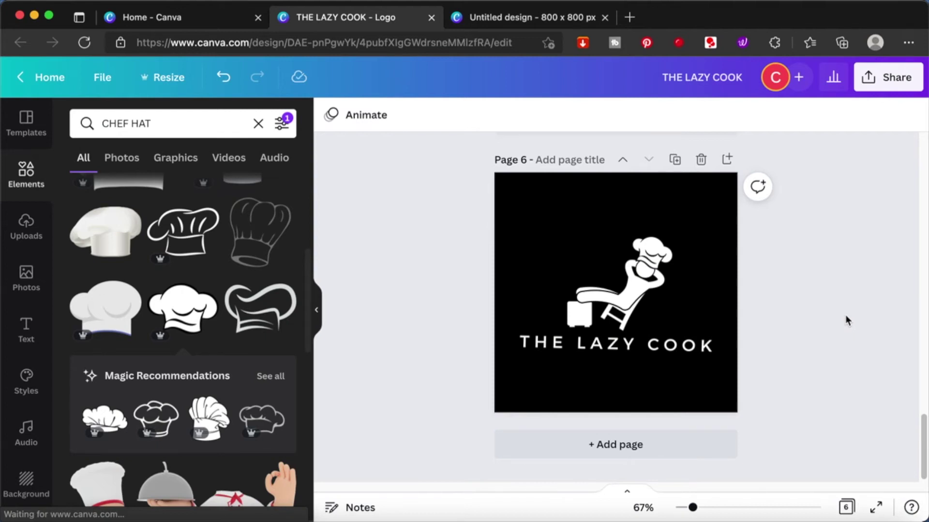
Step: Duplicate page 6 and set the background of the copy to the document's dark navy
{"action": "left_click", "coordinate": [676, 160]}
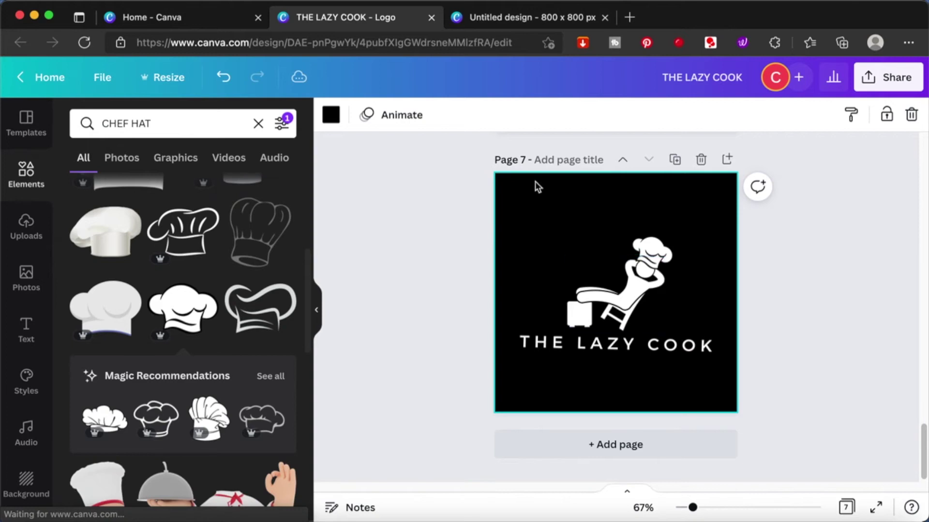
{"action": "left_click", "coordinate": [330, 115]}
{"action": "left_click", "coordinate": [163, 189]}
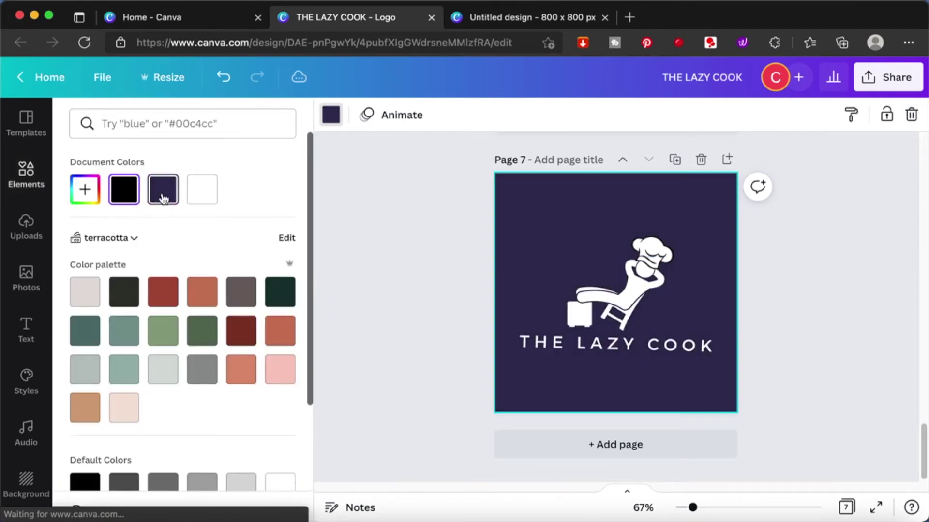
{"action": "left_click", "coordinate": [410, 253]}
Step: Change THE LAZY COOK title on page 7 to black
{"action": "left_click_drag", "start_coordinate": [513, 227], "coordinate": [687, 378]}
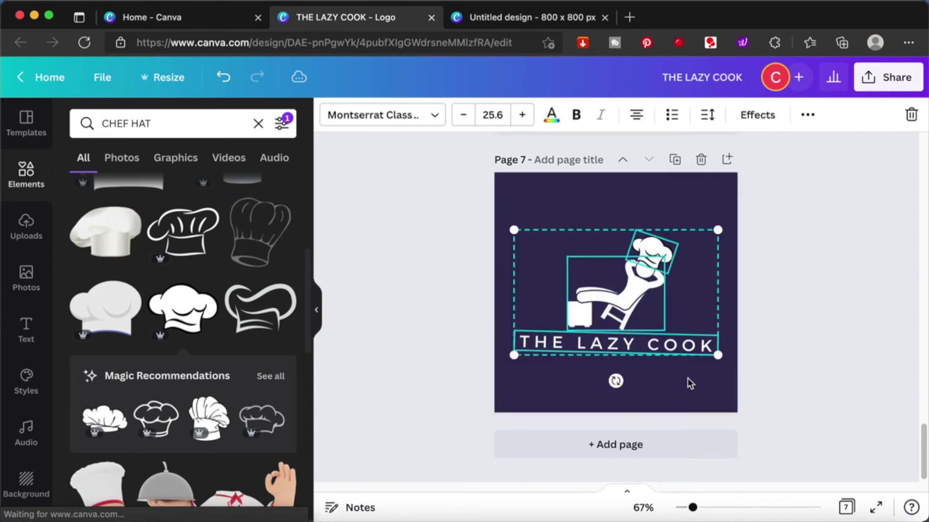
{"action": "left_click", "coordinate": [553, 118]}
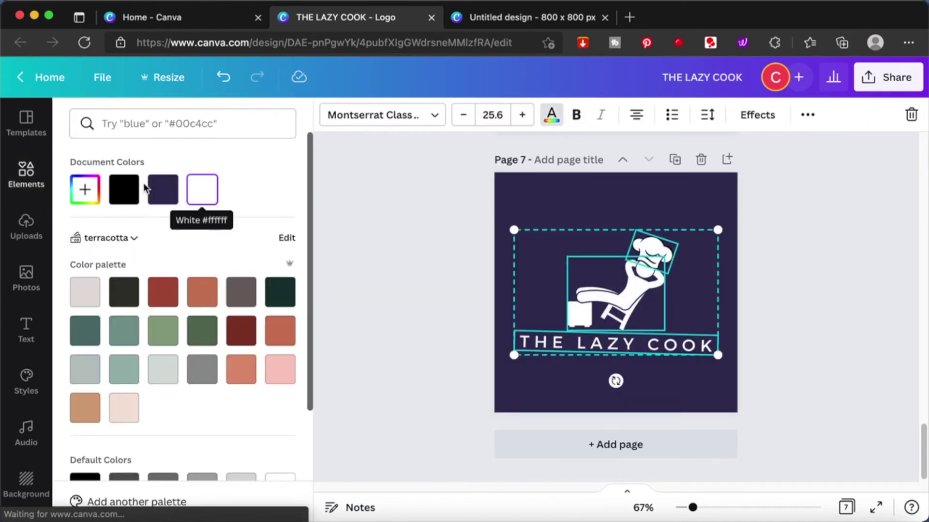
{"action": "left_click", "coordinate": [130, 192]}
{"action": "left_click", "coordinate": [383, 219]}
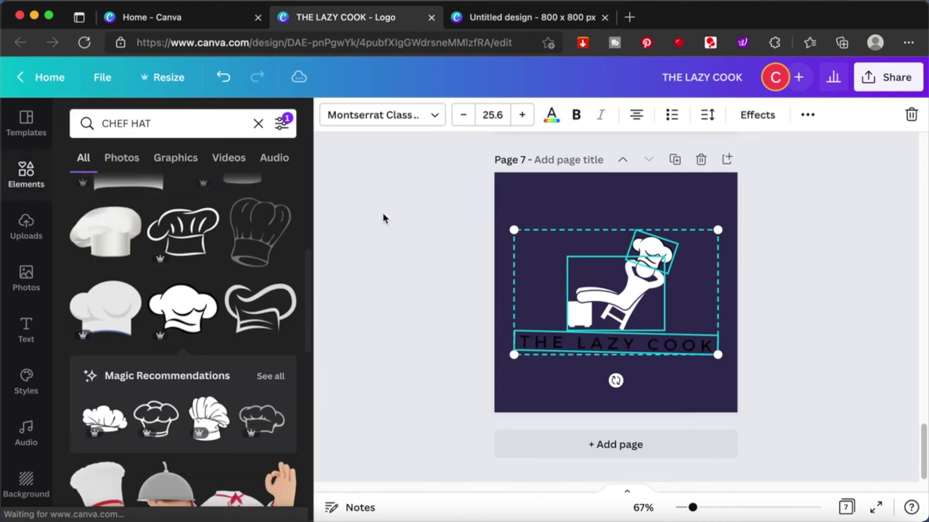
{"action": "left_click", "coordinate": [754, 305]}
Step: Recolor the reclining figure on page 7 to black
{"action": "left_click", "coordinate": [631, 310]}
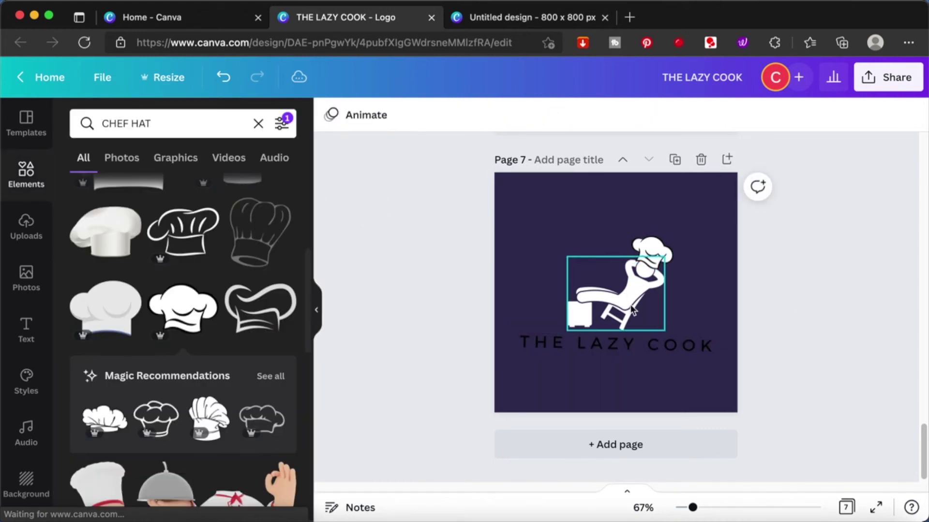
{"action": "left_click", "coordinate": [338, 119]}
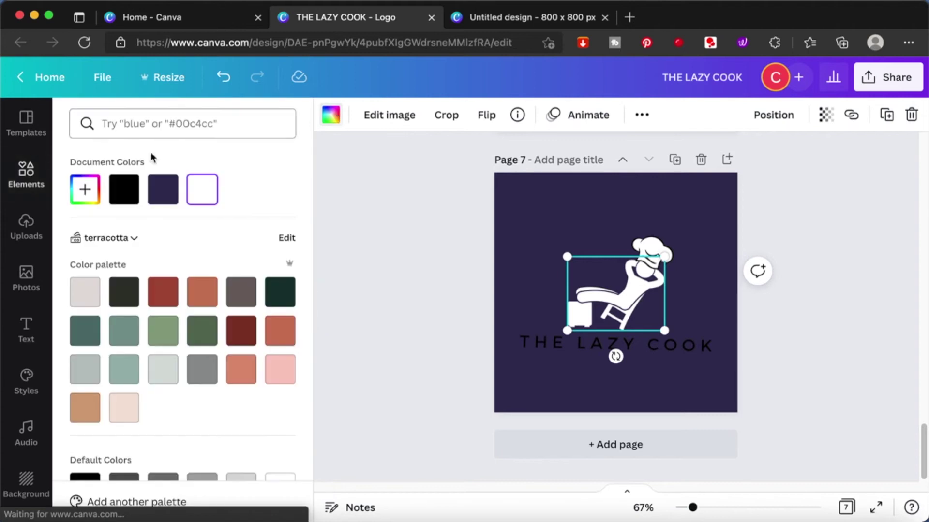
{"action": "left_click", "coordinate": [124, 189]}
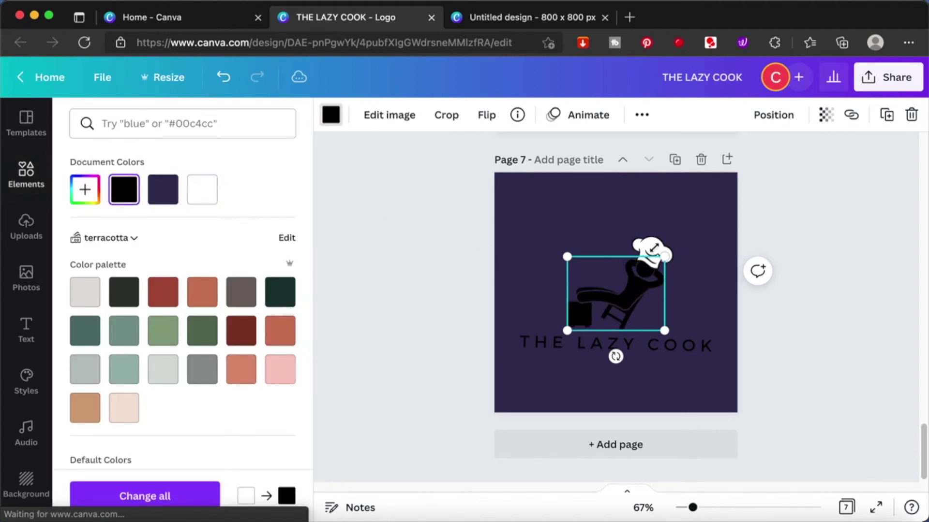
Step: Recolor the white fill of the chef hat on page 7 to black
{"action": "left_click", "coordinate": [650, 246]}
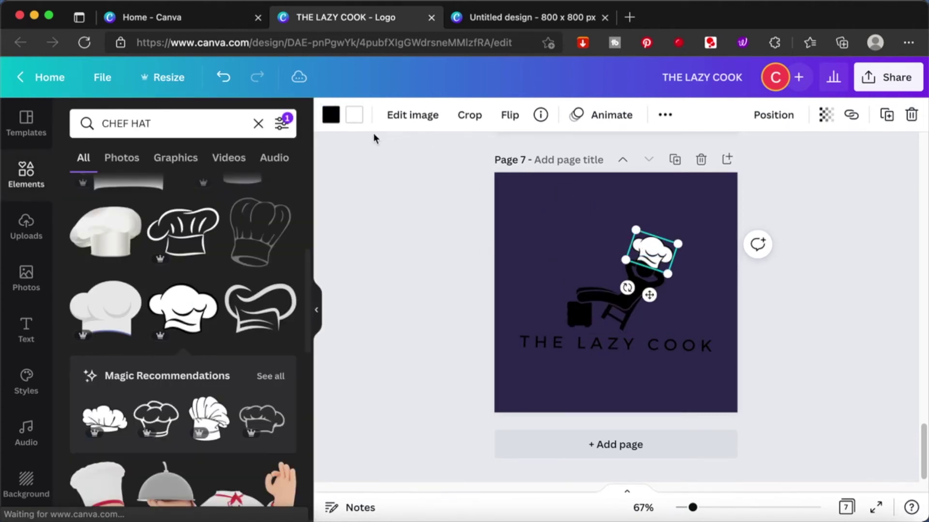
{"action": "left_click", "coordinate": [333, 116]}
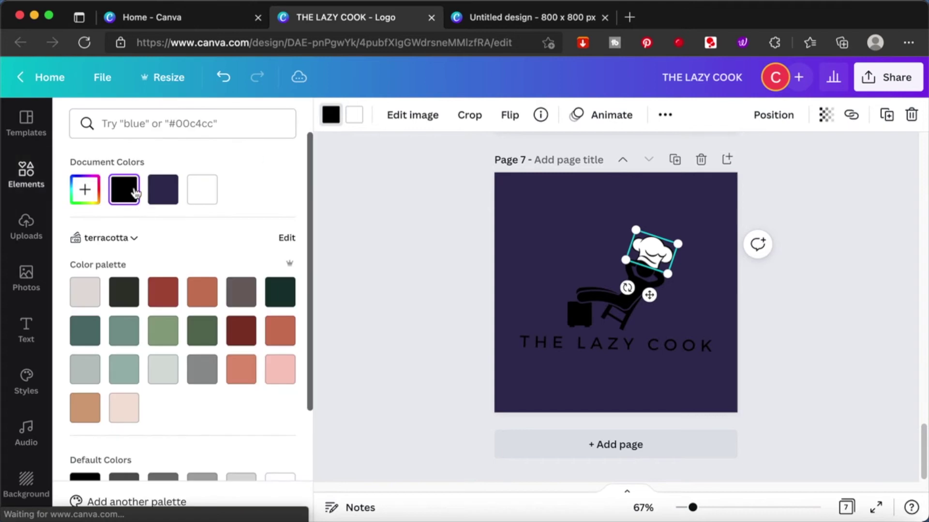
{"action": "left_click", "coordinate": [355, 116]}
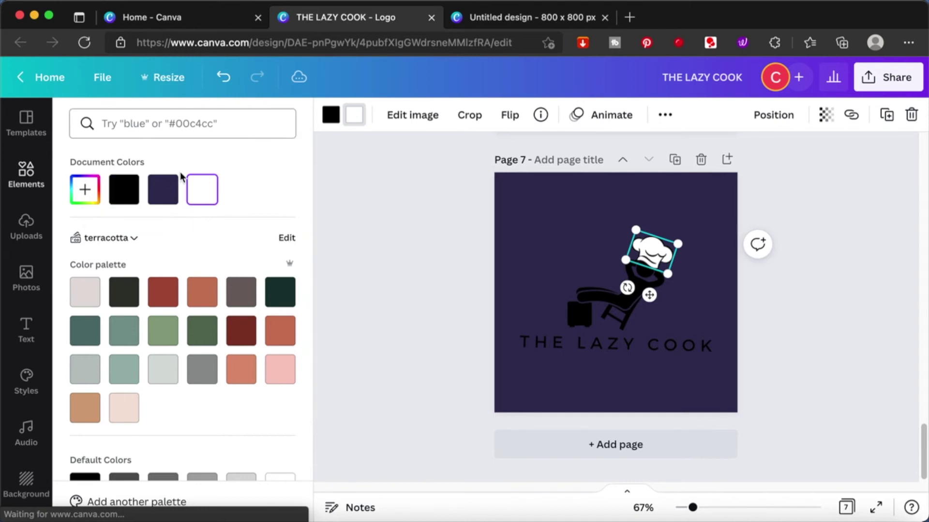
{"action": "left_click", "coordinate": [124, 194]}
{"action": "left_click", "coordinate": [381, 206]}
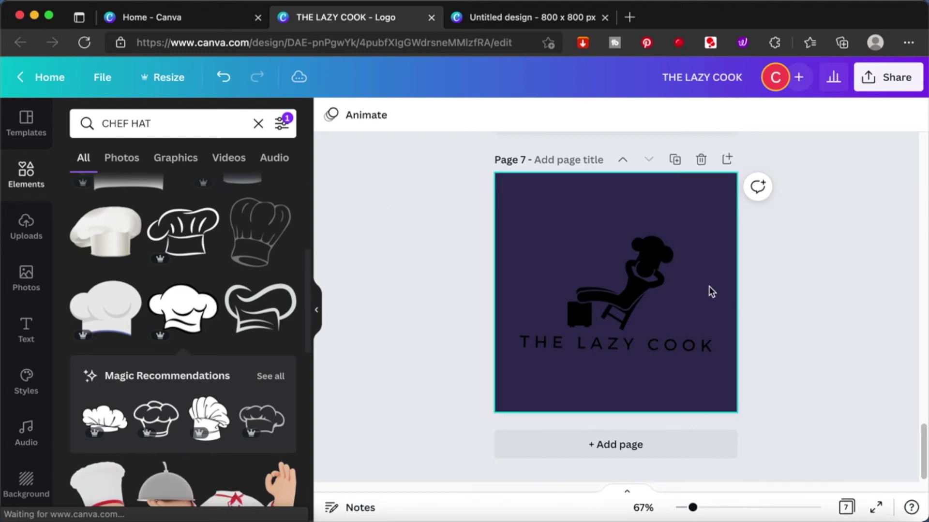
Step: Set the background of page 7 to white
{"action": "left_click", "coordinate": [722, 188]}
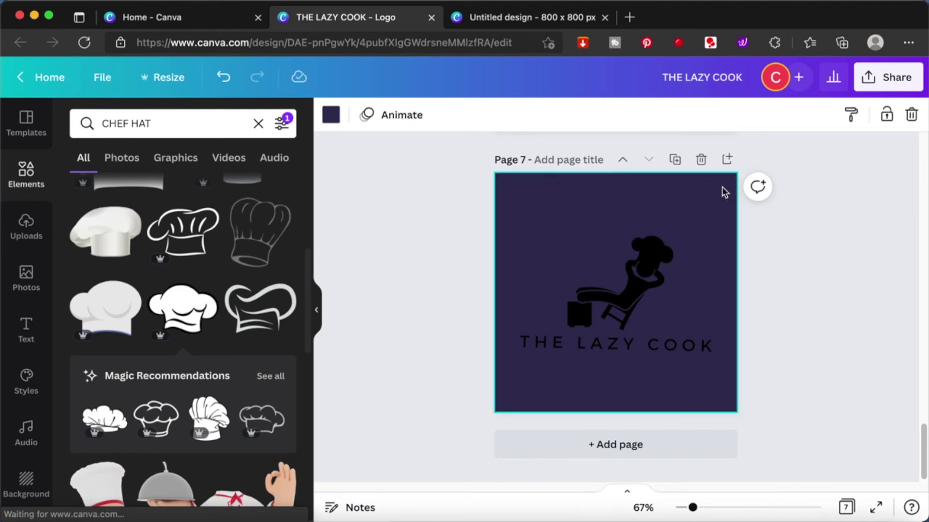
{"action": "left_click", "coordinate": [332, 114]}
{"action": "left_click", "coordinate": [209, 194]}
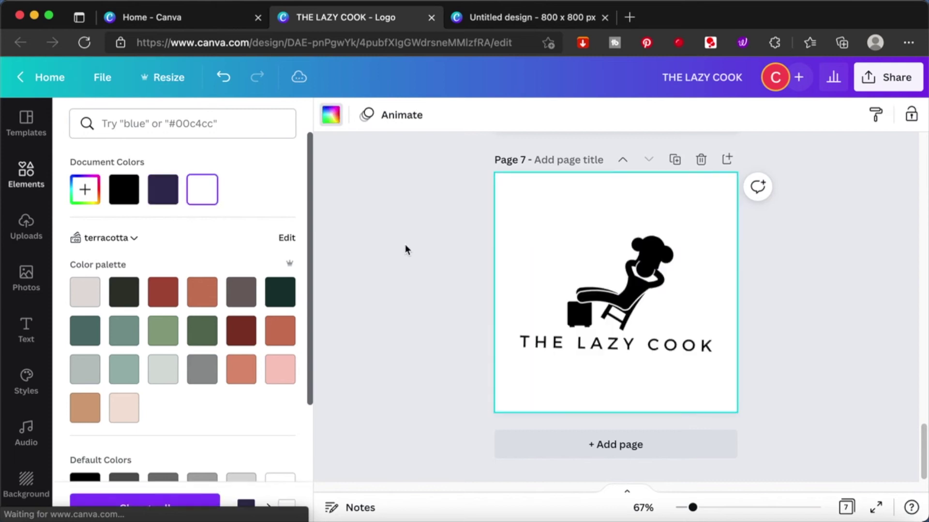
{"action": "left_click", "coordinate": [431, 241]}
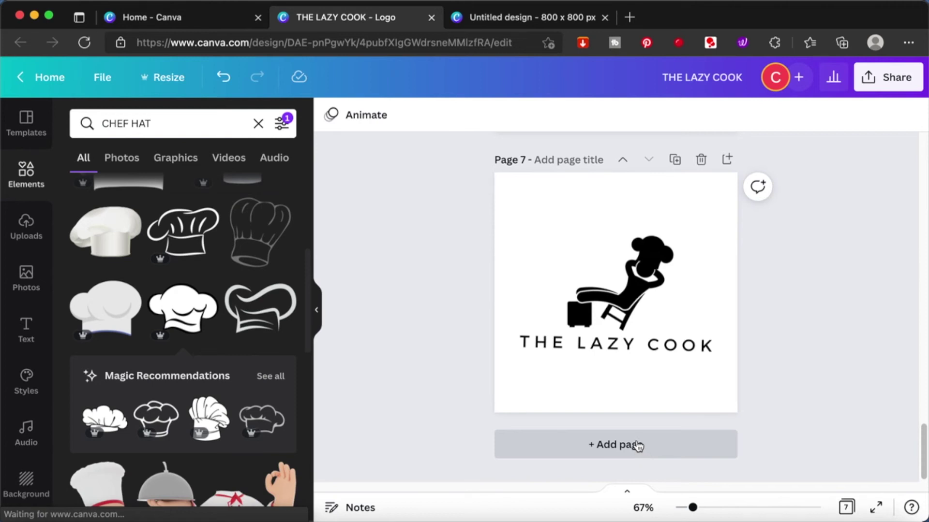
Step: Duplicate page 7 and set the chef hat's fill on the copy to white, keeping its black outline
{"action": "left_click", "coordinate": [675, 160]}
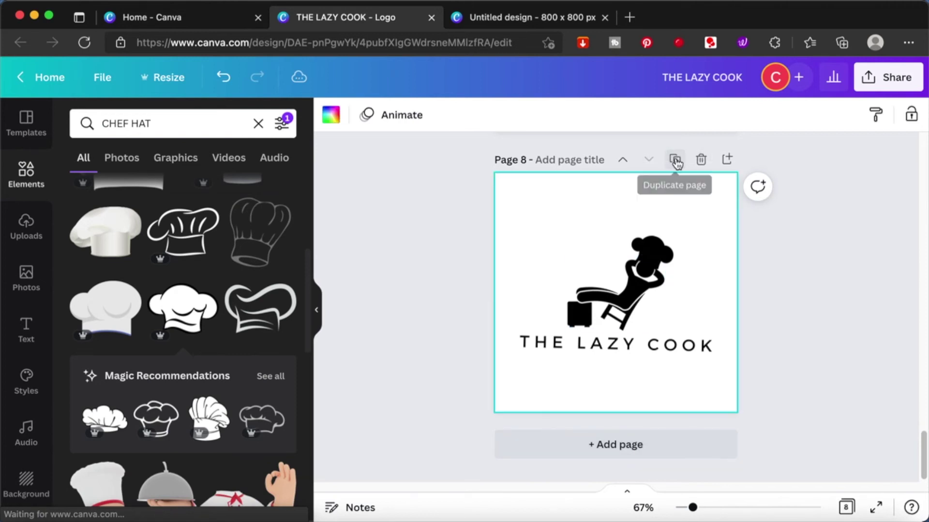
{"action": "left_click", "coordinate": [655, 252]}
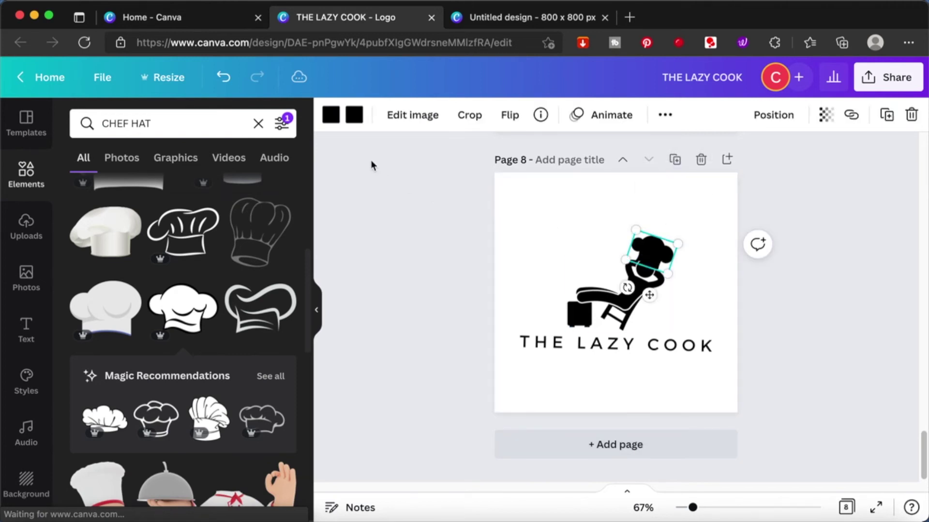
{"action": "left_click", "coordinate": [354, 115]}
{"action": "left_click", "coordinate": [203, 190]}
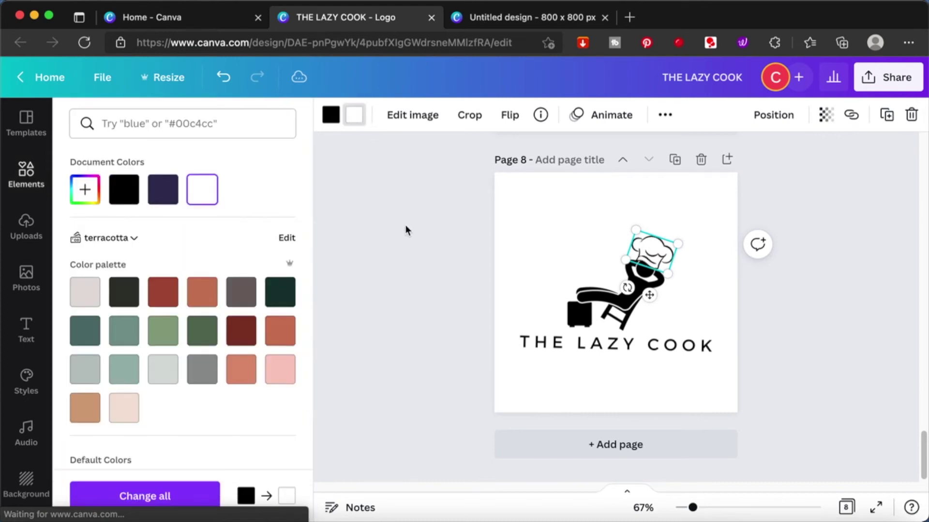
{"action": "key", "text": "Escape"}
{"action": "left_click", "coordinate": [441, 221]}
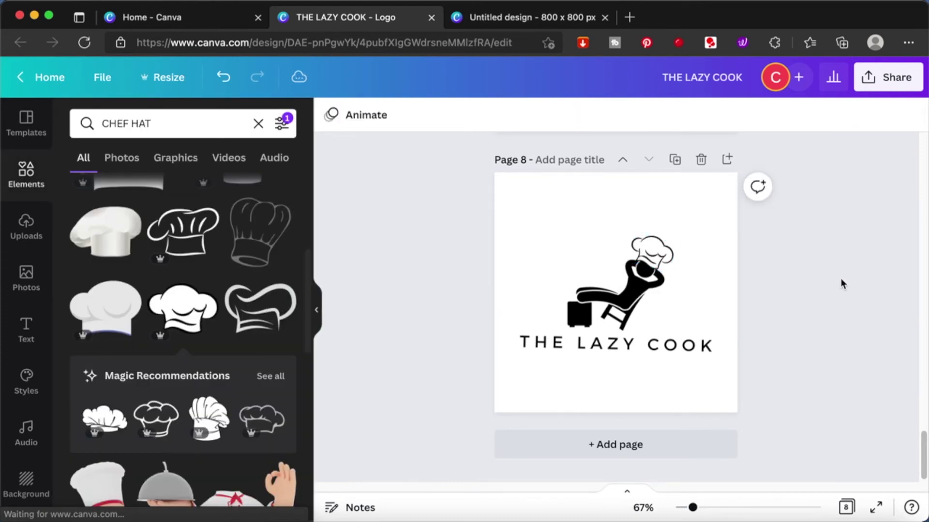
Step: Review the logo variations across the pages, from page 8 back up to page 1
{"action": "scroll", "coordinate": [840, 284], "scroll_direction": "up", "scroll_amount": 6}
{"action": "scroll", "coordinate": [840, 280], "scroll_direction": "up", "scroll_amount": 6}
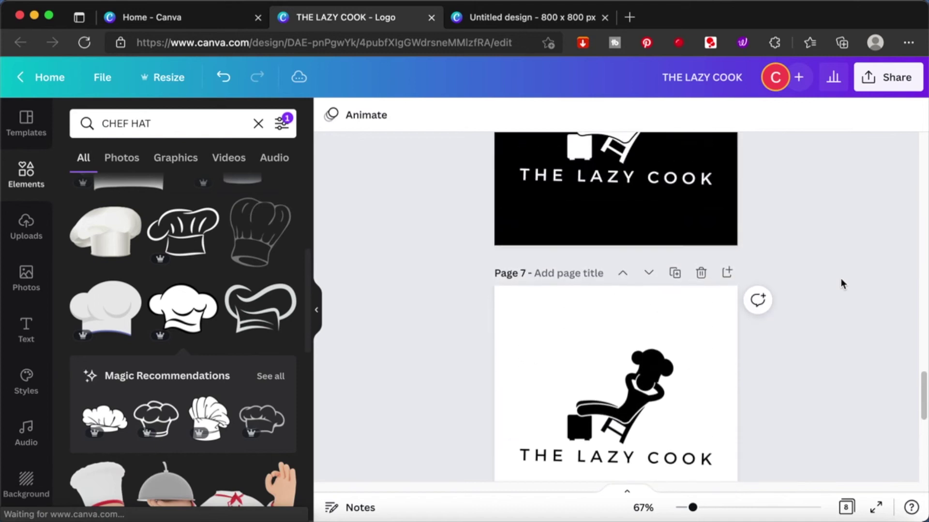
{"action": "scroll", "coordinate": [840, 278], "scroll_direction": "down", "scroll_amount": 12}
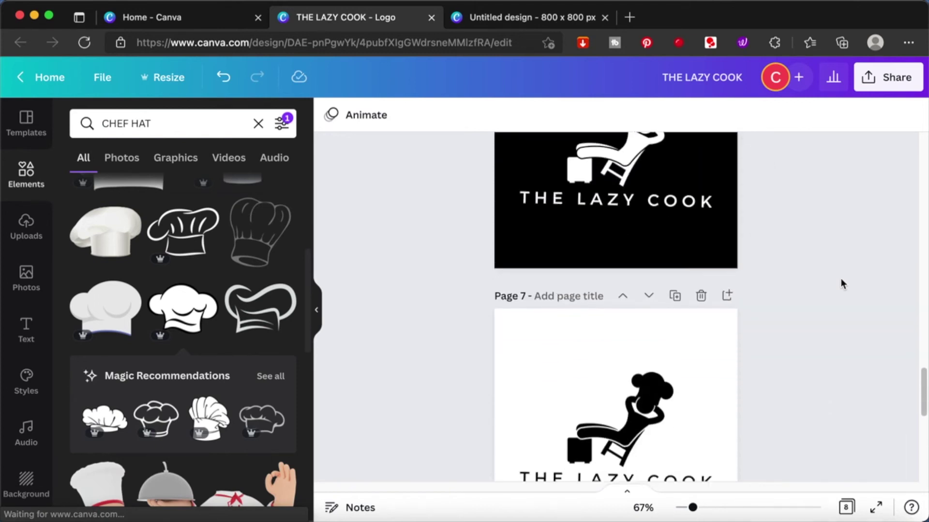
{"action": "left_click", "coordinate": [522, 198]}
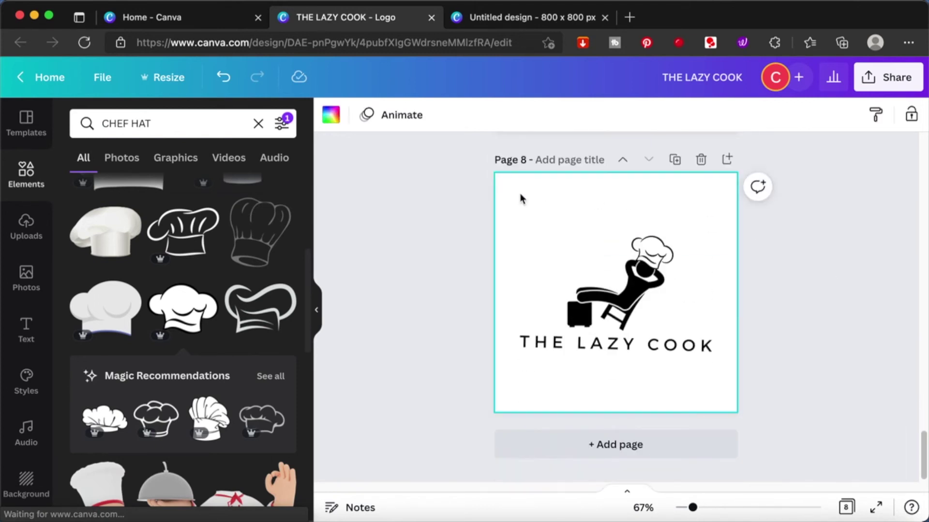
{"action": "left_click", "coordinate": [438, 245]}
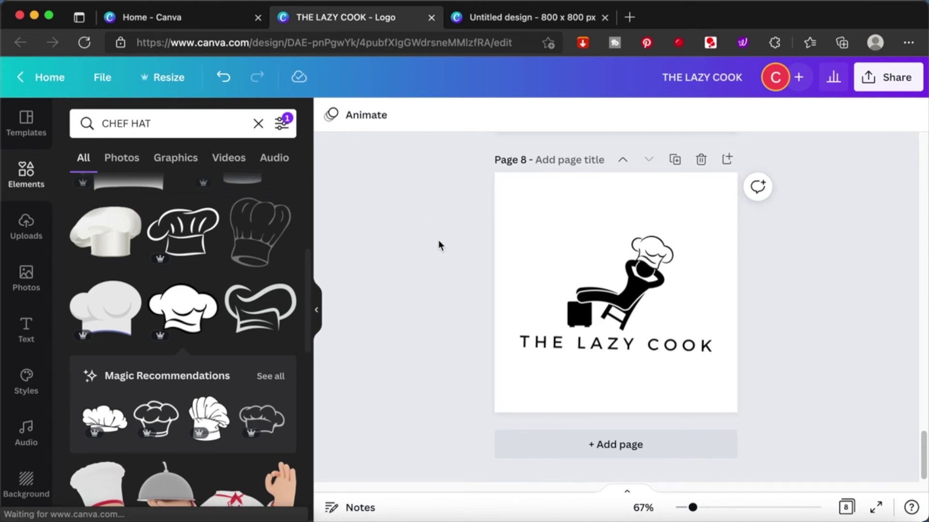
{"action": "scroll", "coordinate": [438, 245], "scroll_direction": "up", "scroll_amount": 4}
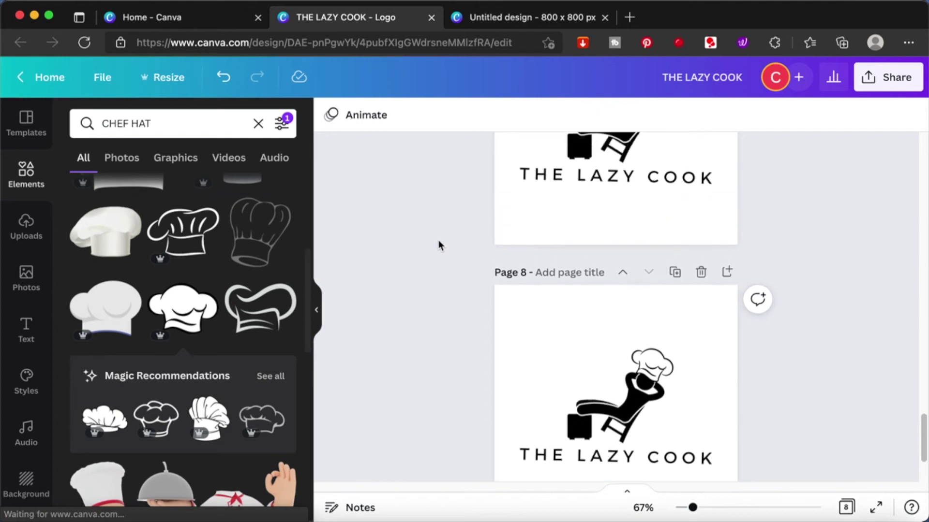
{"action": "scroll", "coordinate": [438, 245], "scroll_direction": "up", "scroll_amount": 6}
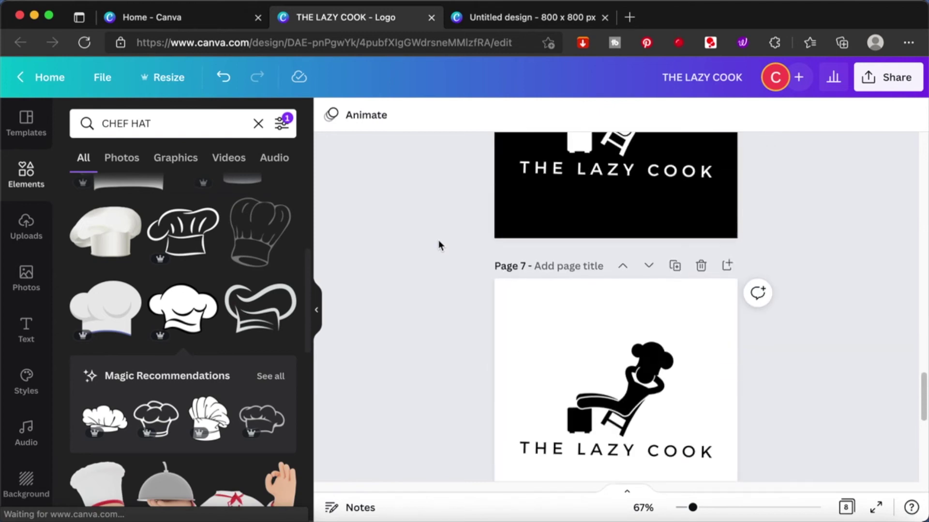
{"action": "scroll", "coordinate": [440, 245], "scroll_direction": "up", "scroll_amount": 4}
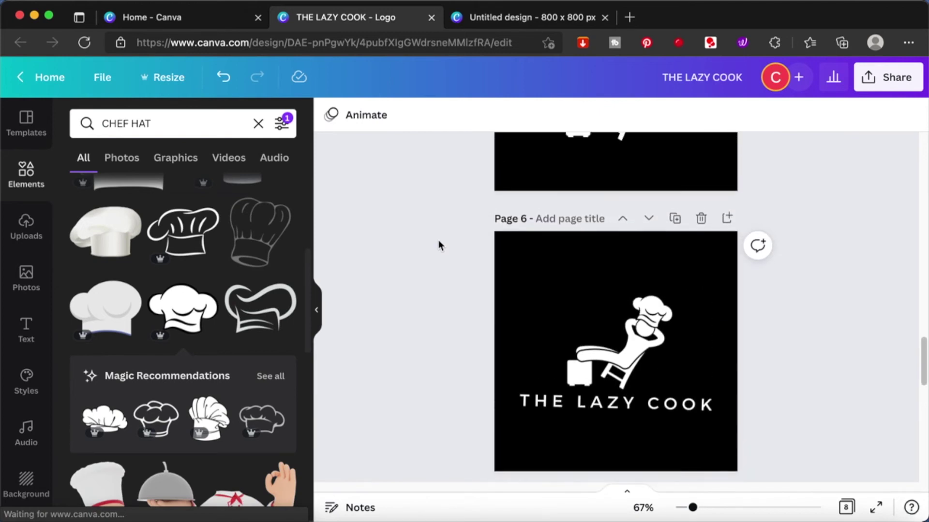
{"action": "scroll", "coordinate": [438, 240], "scroll_direction": "up", "scroll_amount": 6}
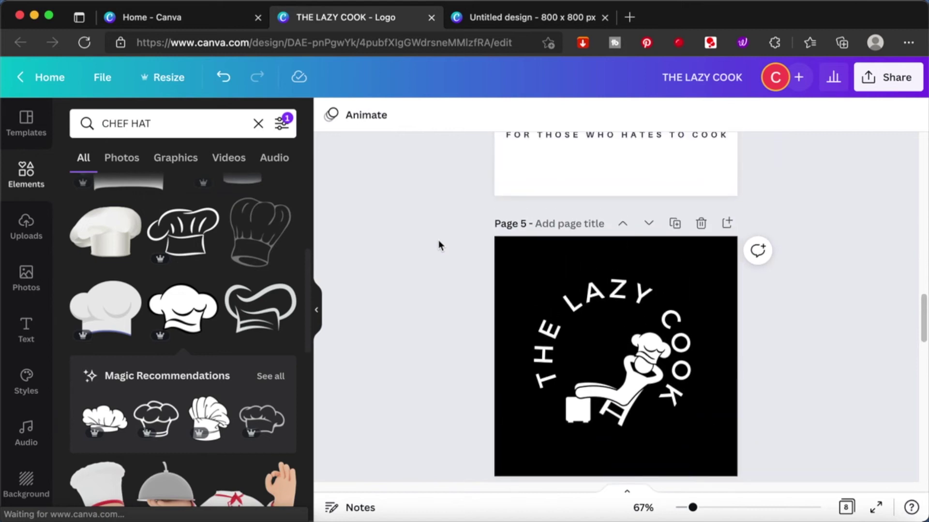
{"action": "scroll", "coordinate": [438, 242], "scroll_direction": "up", "scroll_amount": 10}
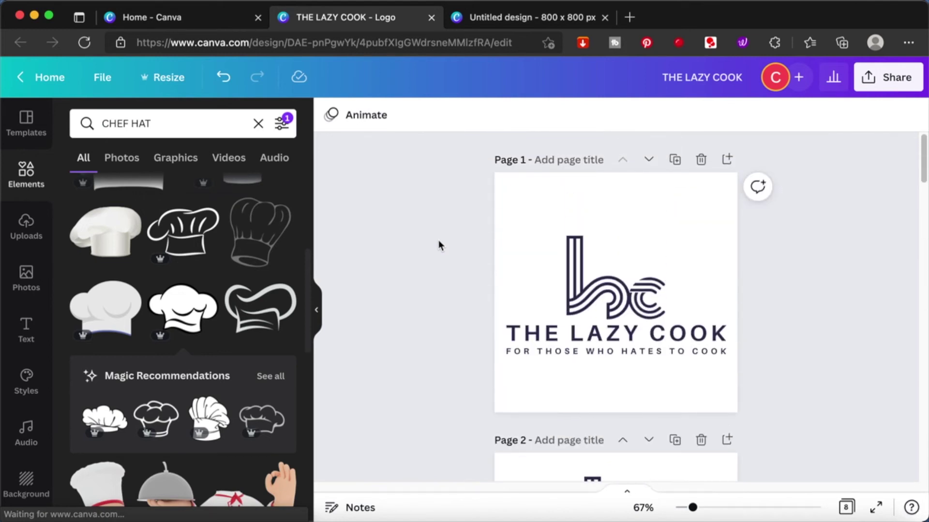
Step: Duplicate page 8, the straight-text logo with the white chef hat, as a new page 9
{"action": "scroll", "coordinate": [439, 245], "scroll_direction": "down", "scroll_amount": 20}
{"action": "scroll", "coordinate": [439, 242], "scroll_direction": "down", "scroll_amount": 5}
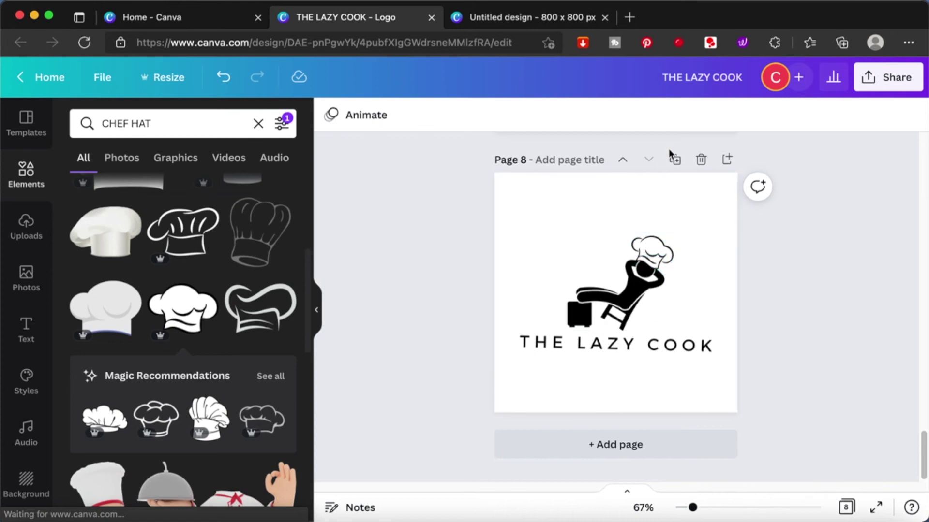
{"action": "left_click", "coordinate": [675, 161]}
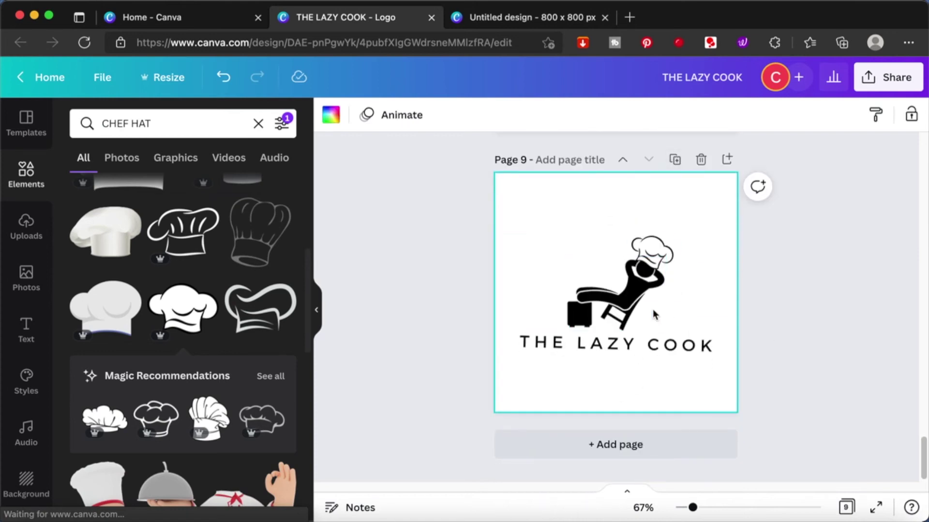
Step: Apply the Pop page animation from the Exaggerate group to page 9
{"action": "left_click", "coordinate": [404, 116]}
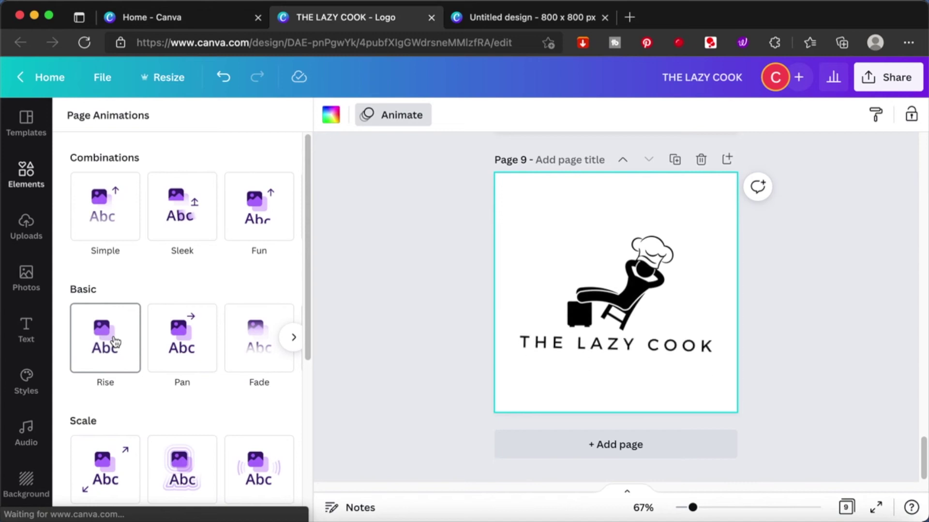
{"action": "scroll", "coordinate": [115, 342], "scroll_direction": "down", "scroll_amount": 5}
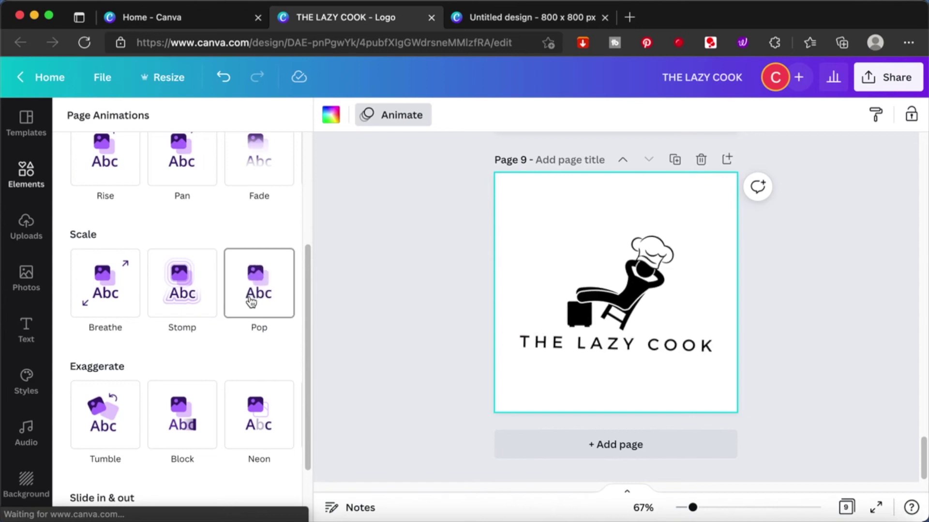
{"action": "scroll", "coordinate": [251, 302], "scroll_direction": "down", "scroll_amount": 1}
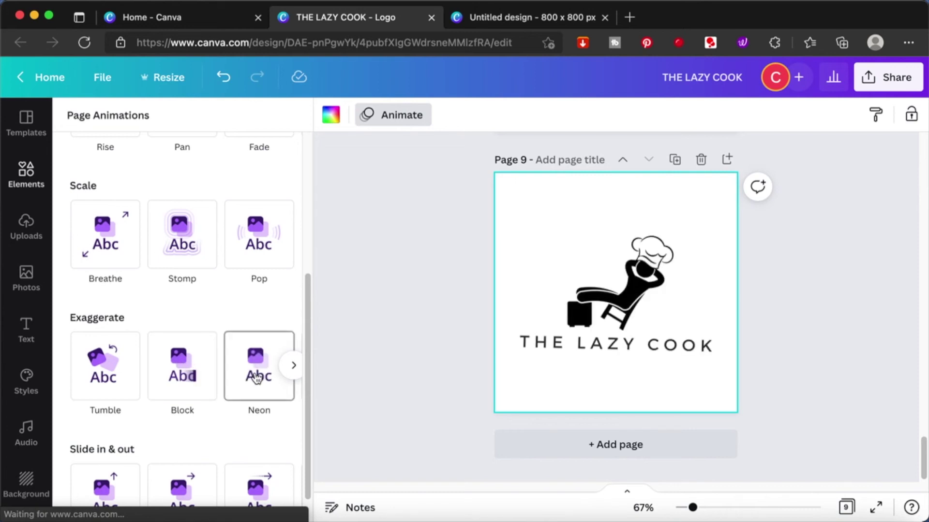
{"action": "scroll", "coordinate": [257, 378], "scroll_direction": "down", "scroll_amount": 1}
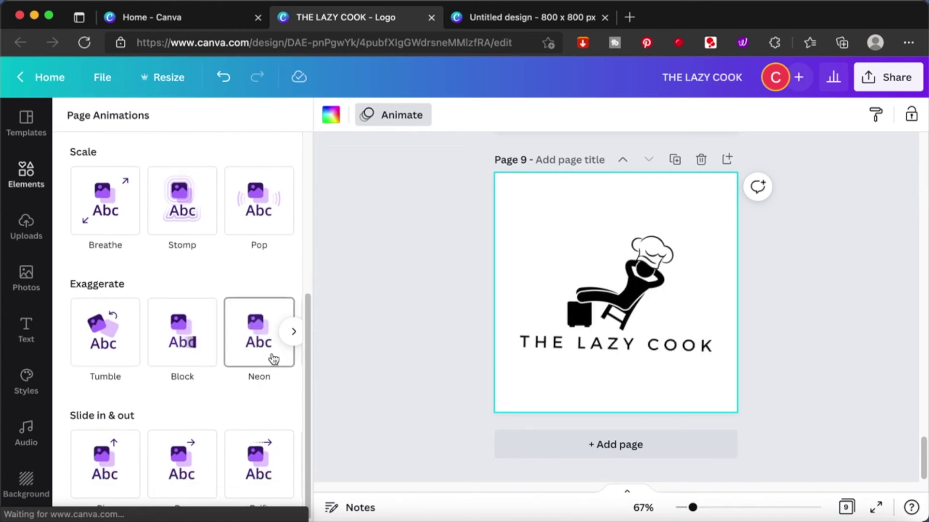
{"action": "left_click", "coordinate": [293, 331]}
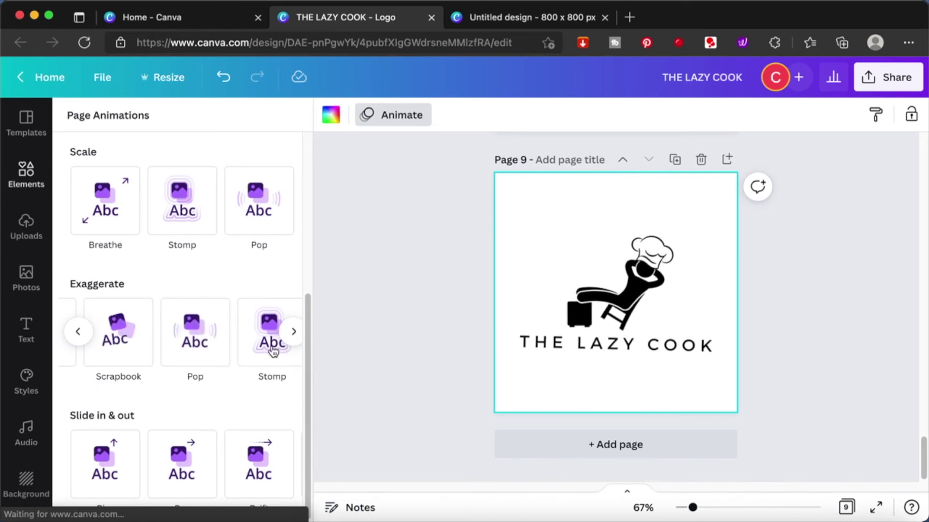
{"action": "left_click", "coordinate": [200, 344]}
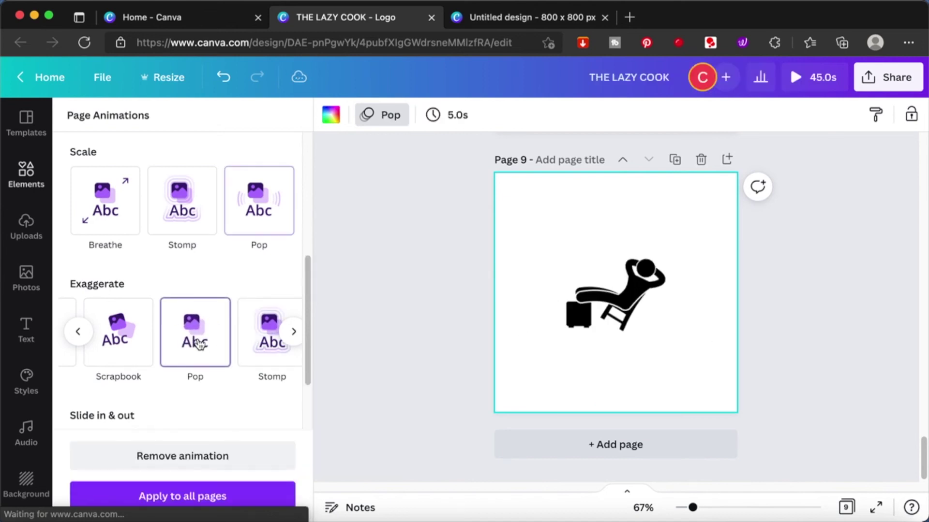
Step: Try the Stomp page animation on page 9, and switch it back to Pop
{"action": "scroll", "coordinate": [200, 343], "scroll_direction": "down", "scroll_amount": 2}
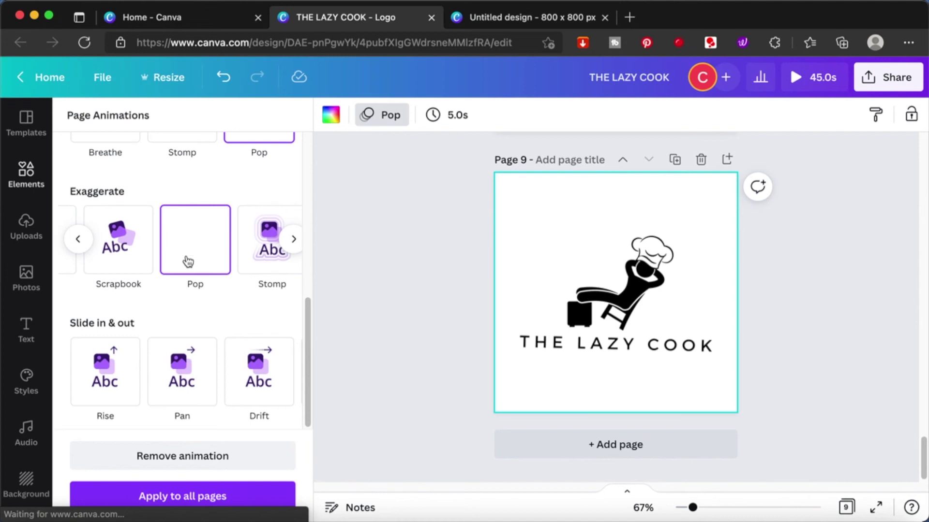
{"action": "scroll", "coordinate": [135, 247], "scroll_direction": "up", "scroll_amount": 4}
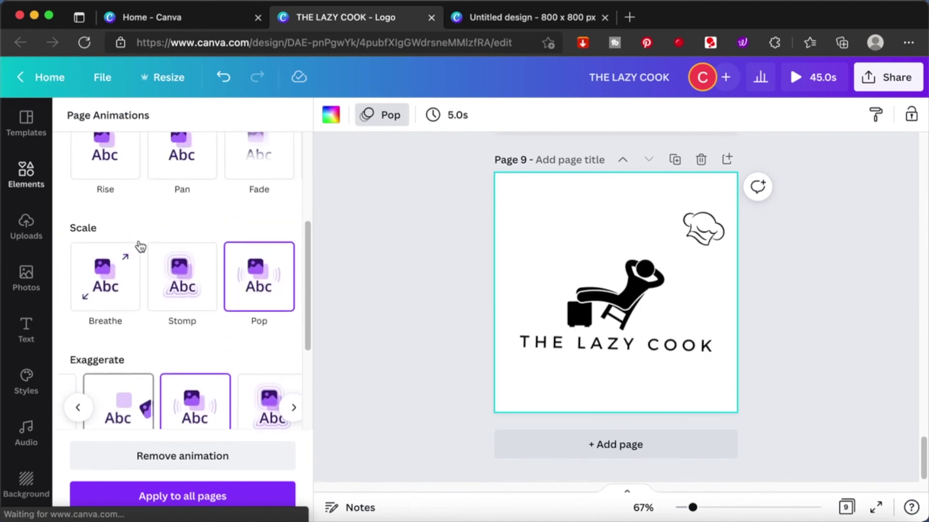
{"action": "left_click", "coordinate": [192, 295]}
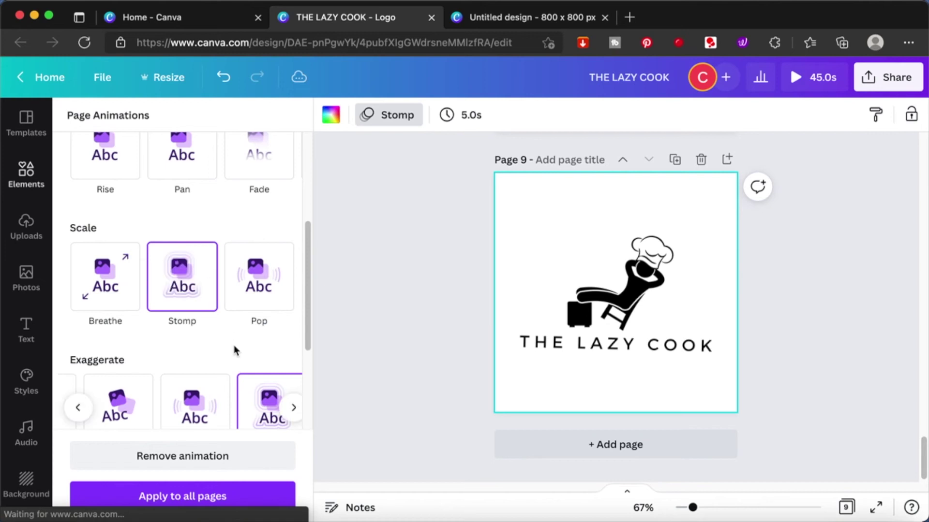
{"action": "scroll", "coordinate": [233, 344], "scroll_direction": "down", "scroll_amount": 1}
{"action": "left_click", "coordinate": [173, 282]}
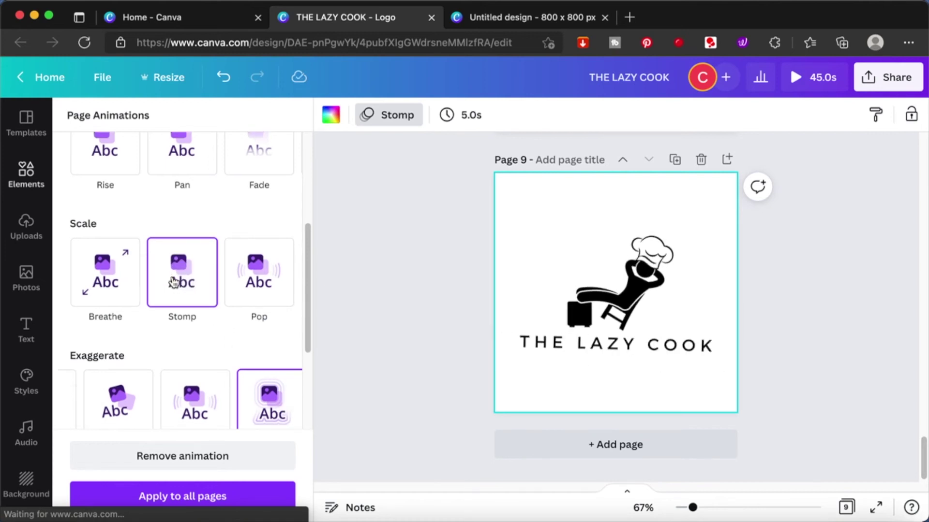
{"action": "left_click", "coordinate": [262, 283]}
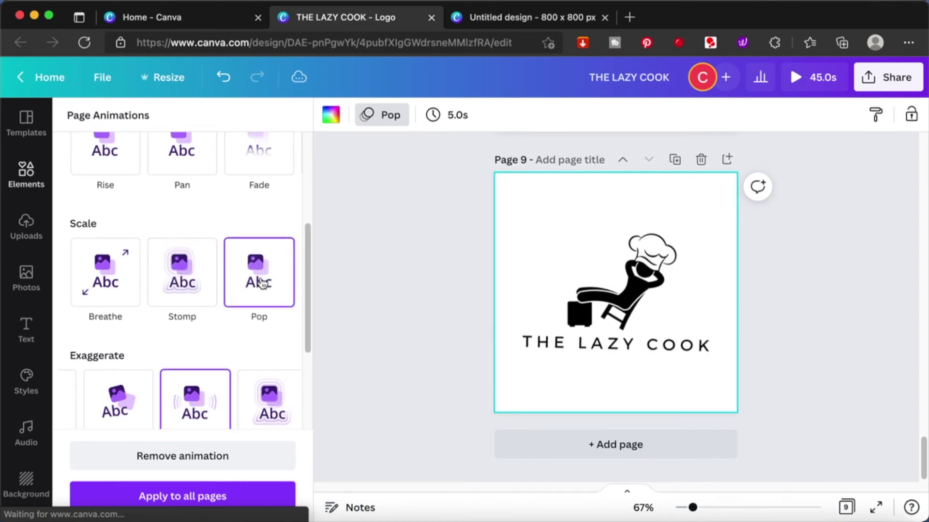
Step: Browse the remaining page animations and remove the animation from page 9
{"action": "scroll", "coordinate": [261, 283], "scroll_direction": "up", "scroll_amount": 3}
{"action": "scroll", "coordinate": [261, 283], "scroll_direction": "up", "scroll_amount": 2}
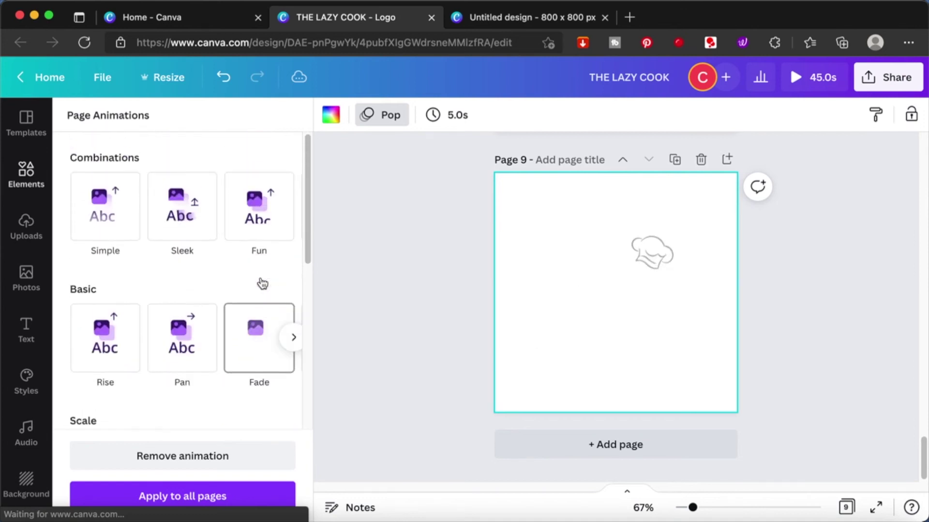
{"action": "scroll", "coordinate": [261, 283], "scroll_direction": "down", "scroll_amount": 8}
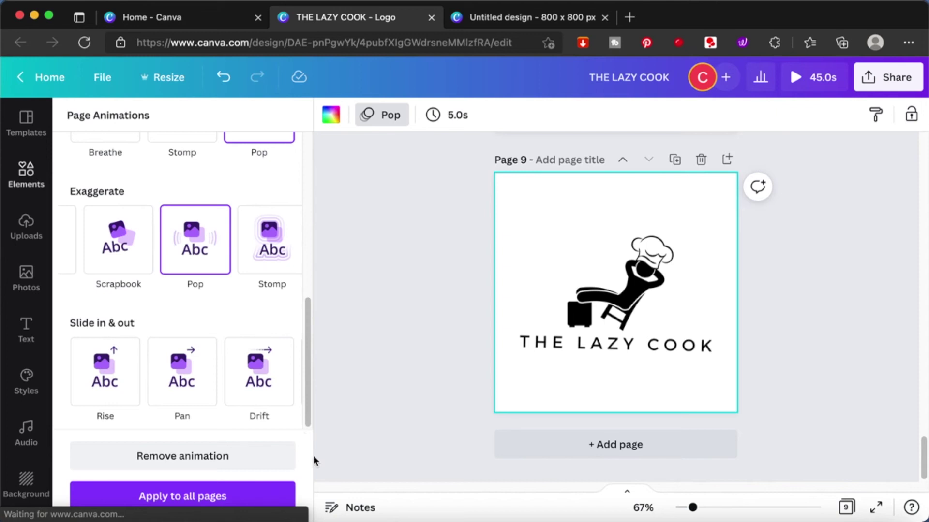
{"action": "left_click_drag", "start_coordinate": [310, 398], "coordinate": [293, 199]}
{"action": "scroll", "coordinate": [286, 251], "scroll_direction": "down", "scroll_amount": 7}
{"action": "left_click", "coordinate": [385, 128]}
{"action": "left_click", "coordinate": [386, 127]}
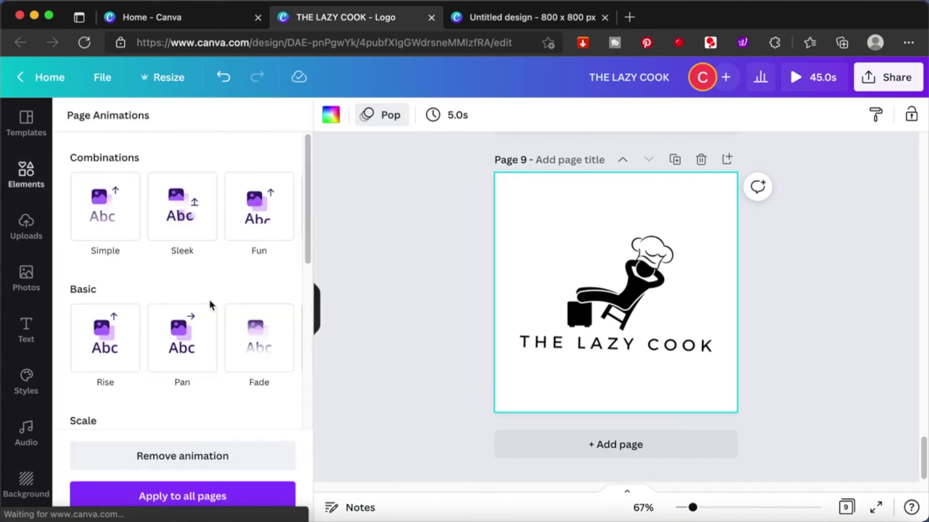
{"action": "scroll", "coordinate": [178, 392], "scroll_direction": "down", "scroll_amount": 10}
{"action": "left_click", "coordinate": [162, 453]}
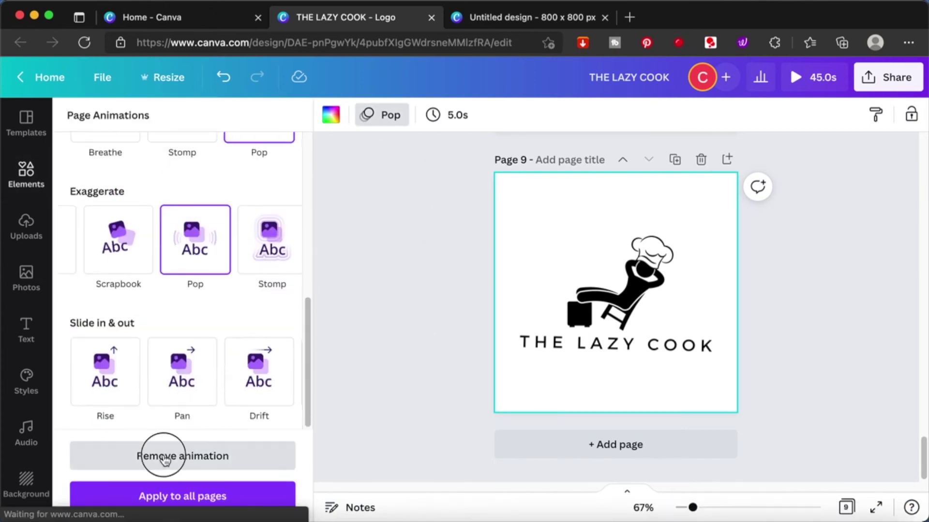
{"action": "left_click", "coordinate": [395, 333]}
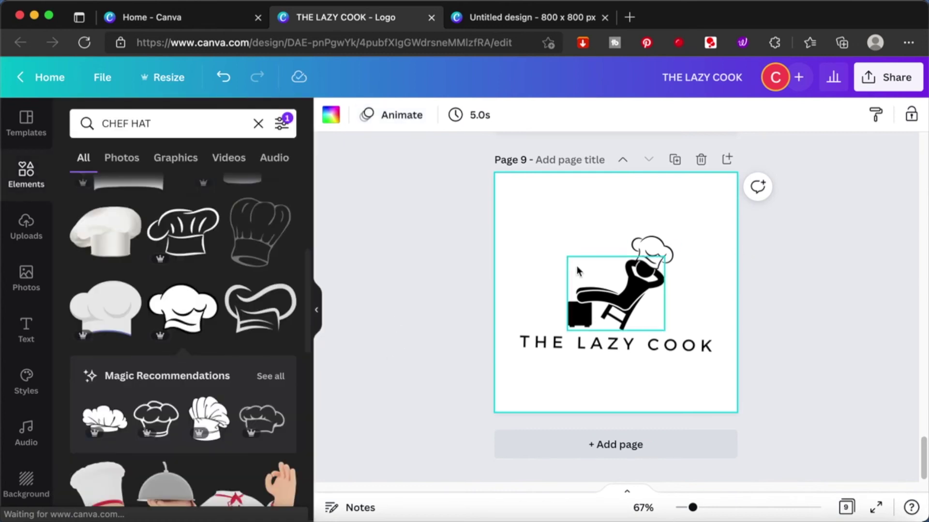
Step: Apply the Pop element animation, set to animate on enter, to the reclining figure and chef hat together on page 9
{"action": "left_click", "coordinate": [649, 304]}
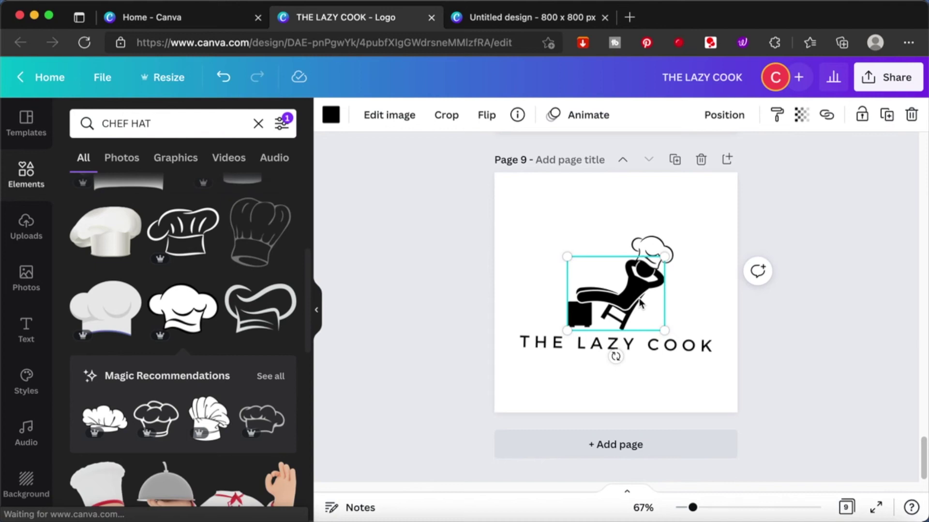
{"action": "left_click", "coordinate": [649, 254], "text": "shift"}
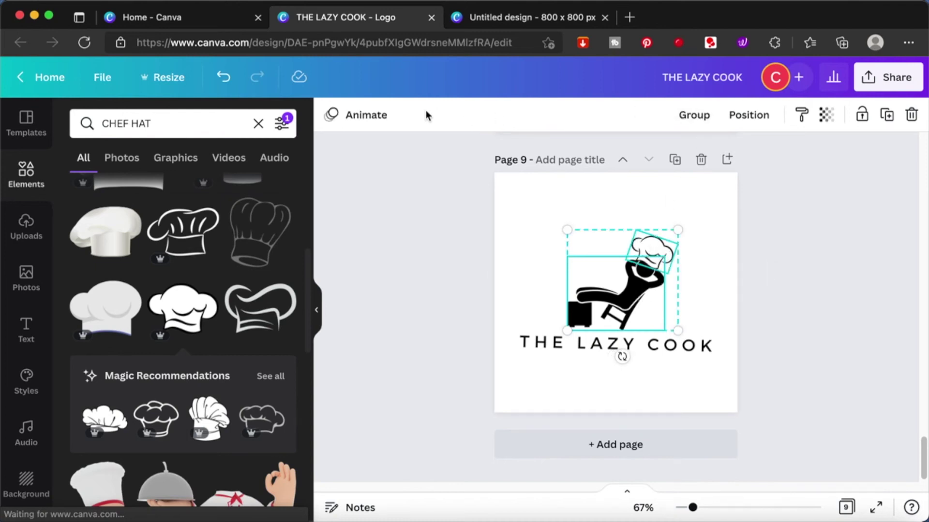
{"action": "left_click", "coordinate": [362, 122]}
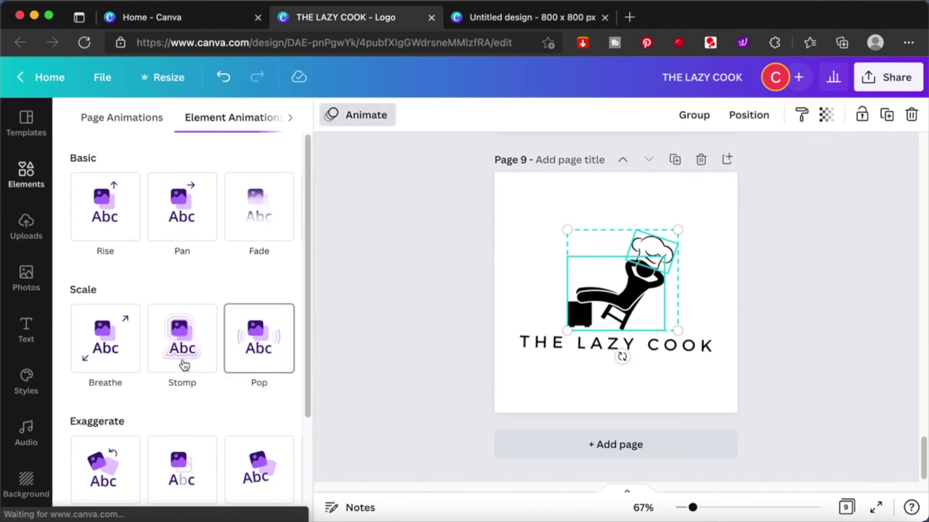
{"action": "left_click", "coordinate": [266, 360]}
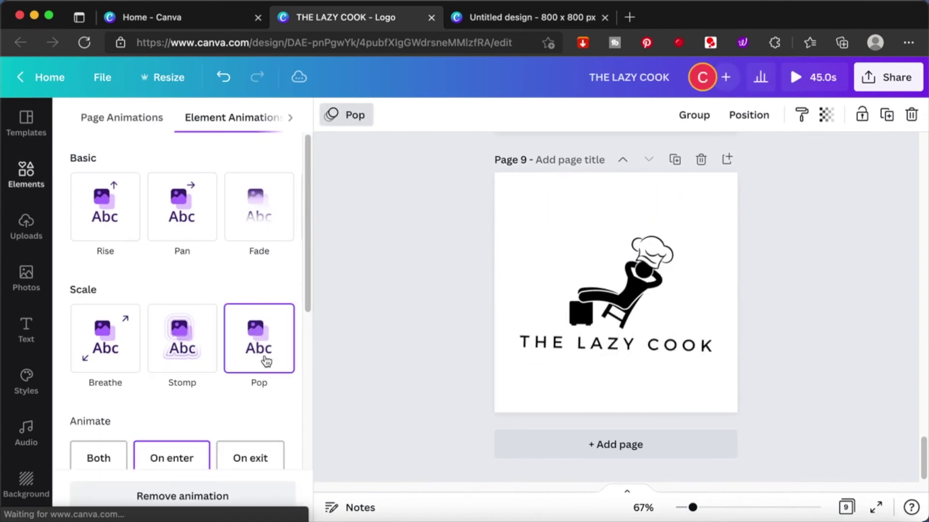
{"action": "scroll", "coordinate": [265, 360], "scroll_direction": "down", "scroll_amount": 3}
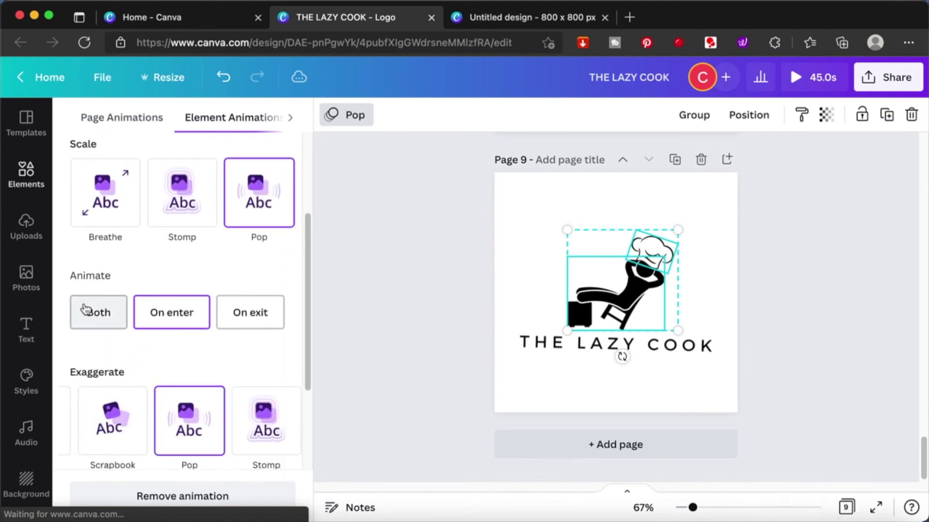
{"action": "left_click", "coordinate": [174, 314]}
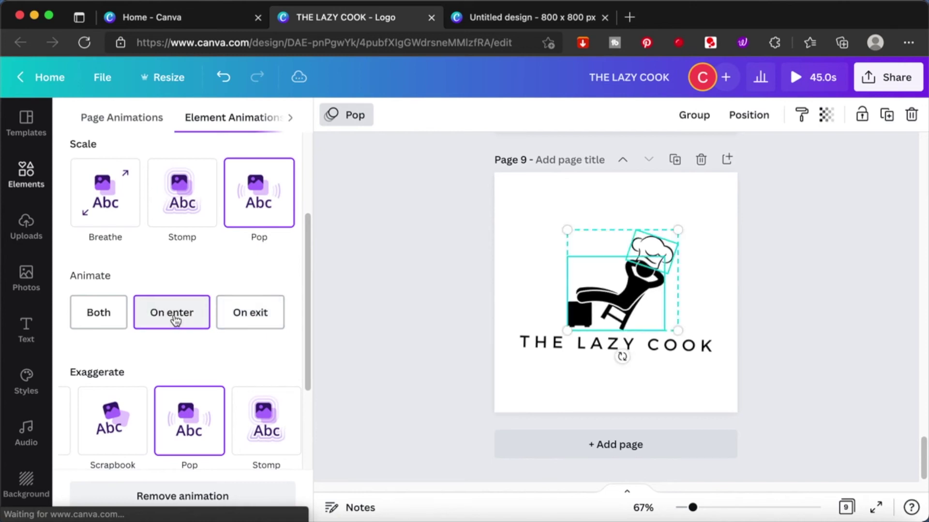
{"action": "key", "text": "Escape"}
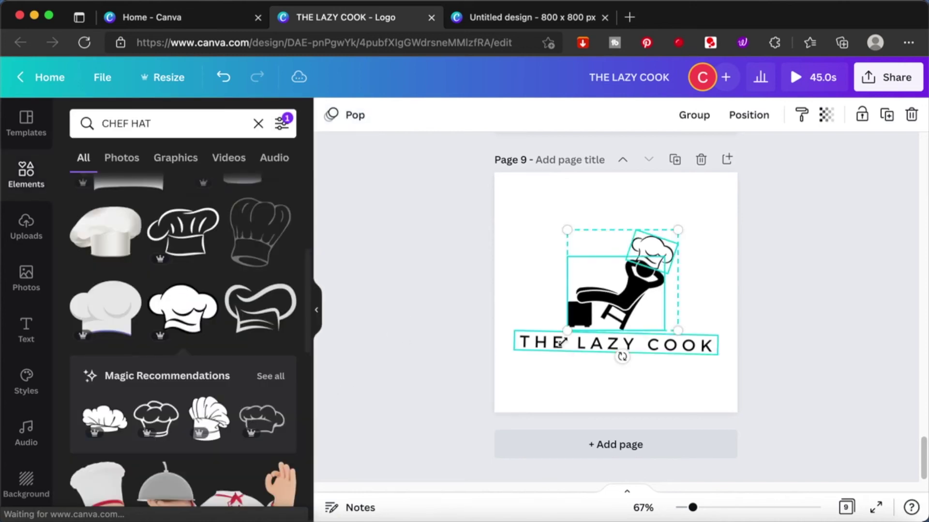
Step: Apply the Stomp text animation to THE LAZY COOK text on page 9
{"action": "left_click", "coordinate": [534, 347]}
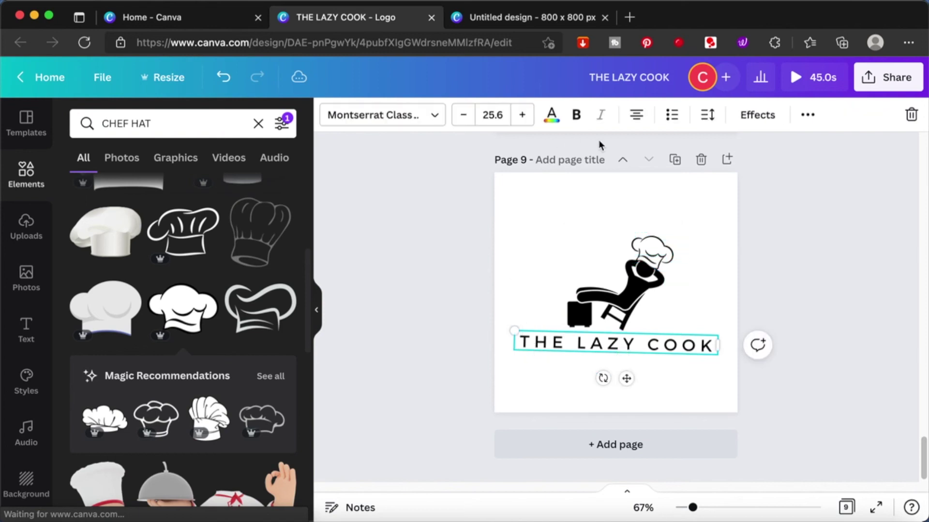
{"action": "left_click", "coordinate": [742, 121]}
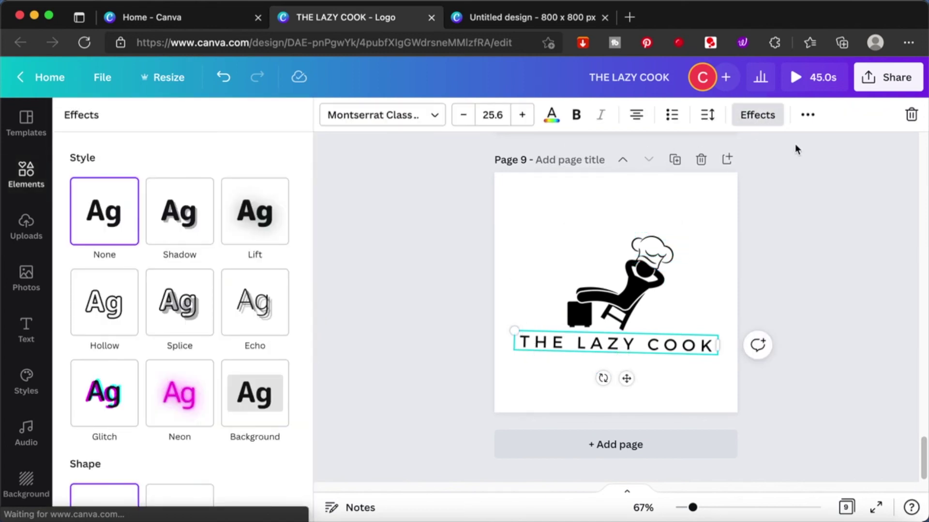
{"action": "left_click", "coordinate": [805, 115]}
{"action": "left_click", "coordinate": [569, 151]}
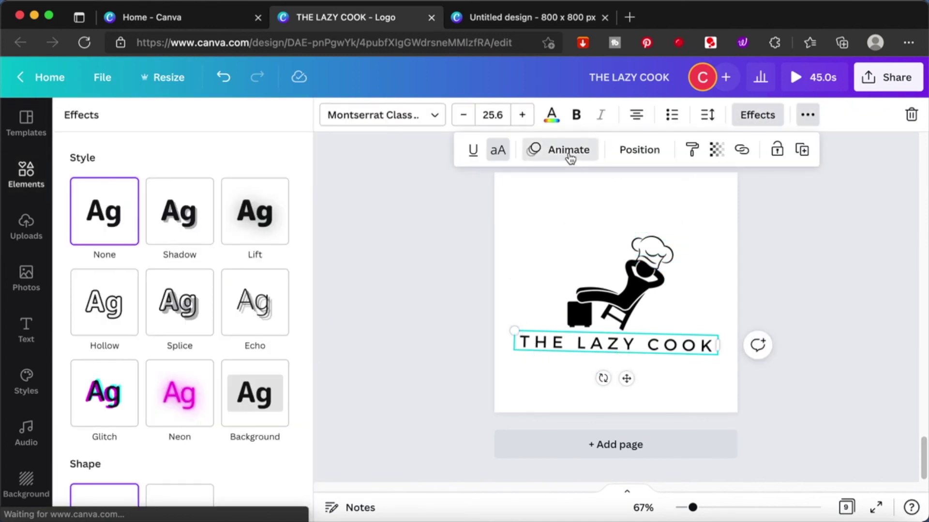
{"action": "scroll", "coordinate": [250, 329], "scroll_direction": "down", "scroll_amount": 10}
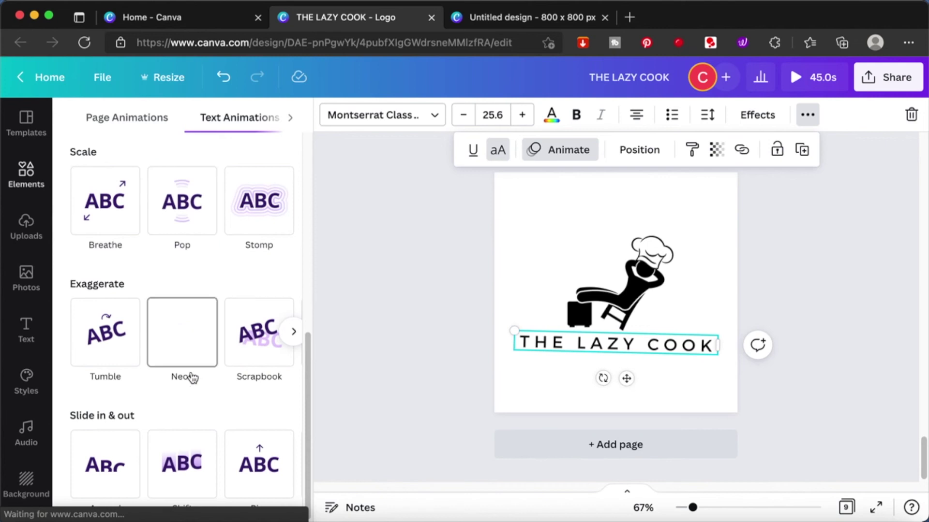
{"action": "left_click", "coordinate": [294, 339]}
{"action": "left_click", "coordinate": [296, 342]}
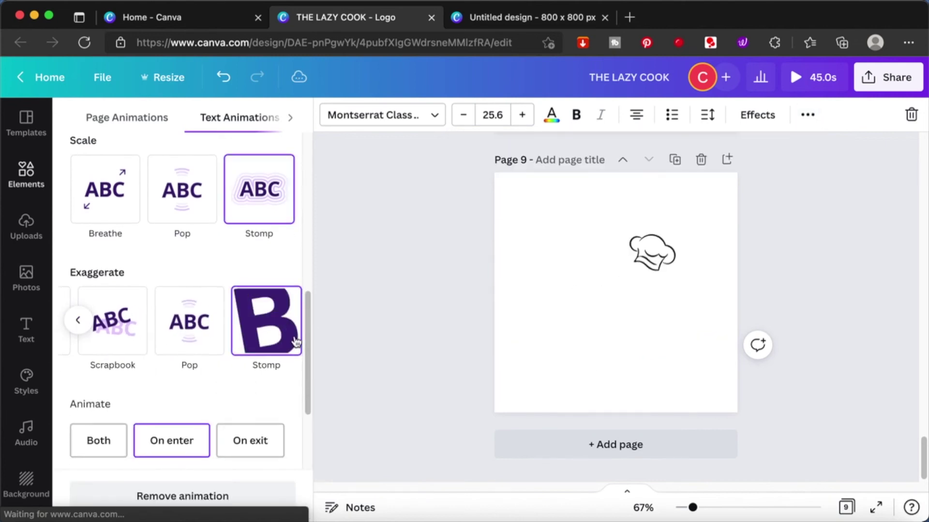
Step: Preview other text animations and apply the Block animation to THE LAZY COOK text on page 9
{"action": "scroll", "coordinate": [296, 342], "scroll_direction": "down", "scroll_amount": 2}
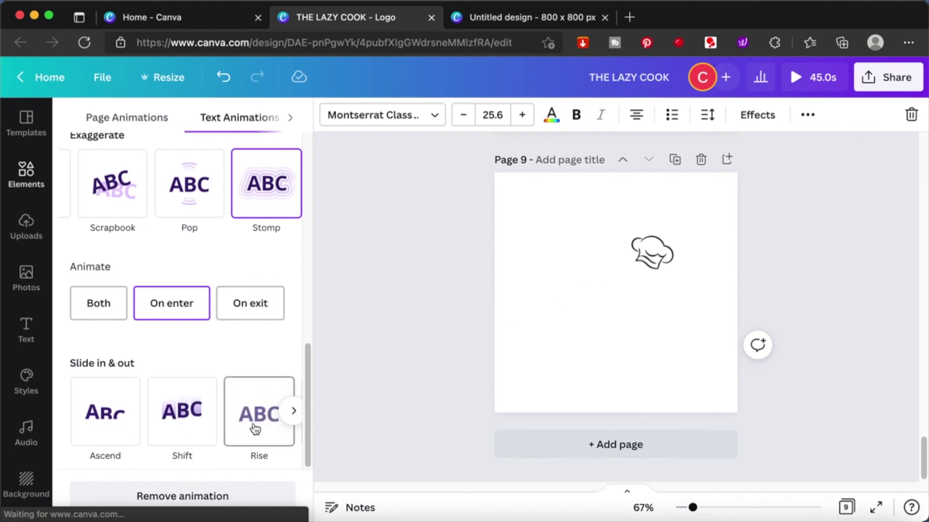
{"action": "left_click", "coordinate": [293, 414]}
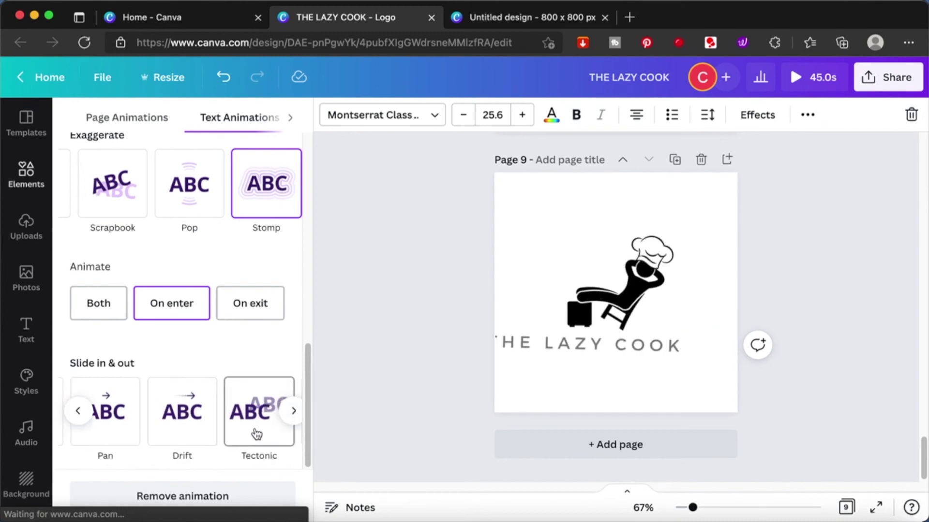
{"action": "scroll", "coordinate": [257, 433], "scroll_direction": "up", "scroll_amount": 6}
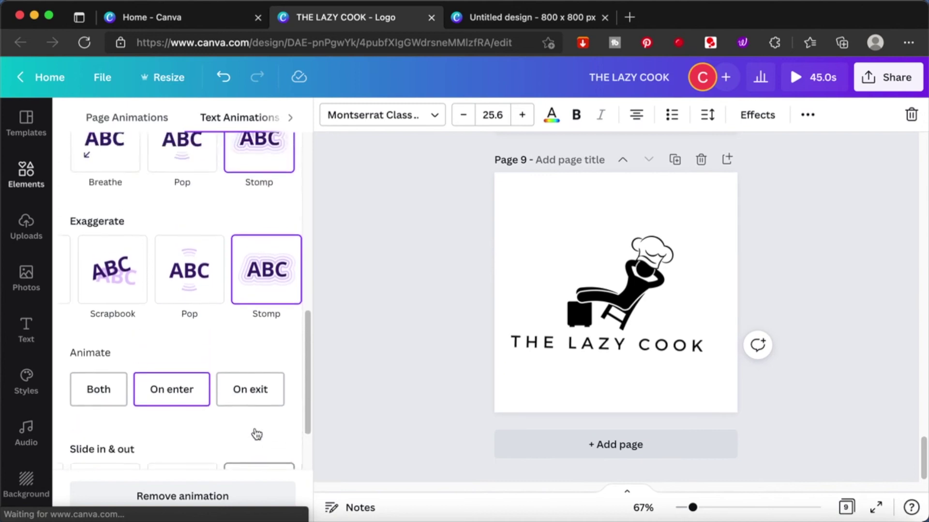
{"action": "scroll", "coordinate": [255, 432], "scroll_direction": "up", "scroll_amount": 4}
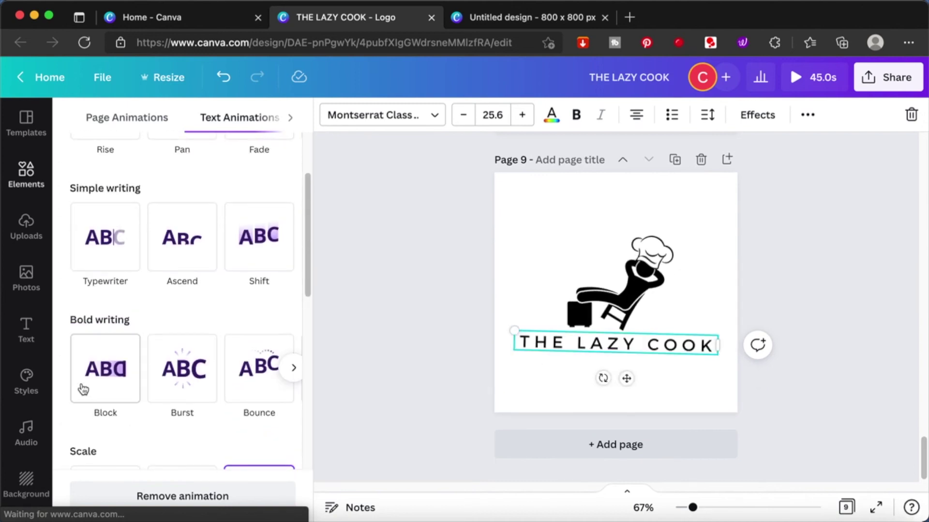
{"action": "left_click", "coordinate": [107, 375]}
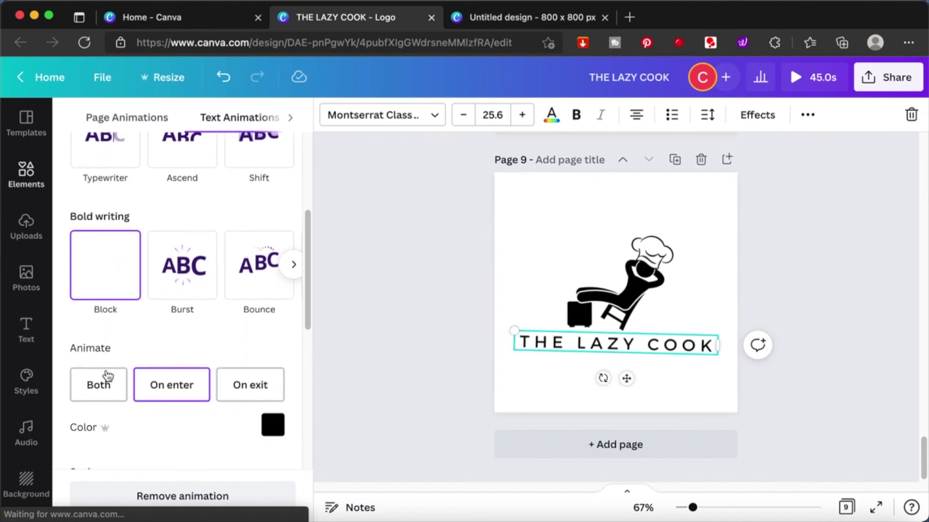
Step: Try red, coral and turquoise for the Block text animation on page 9 and set its color to yellow
{"action": "scroll", "coordinate": [190, 450], "scroll_direction": "down", "scroll_amount": 2}
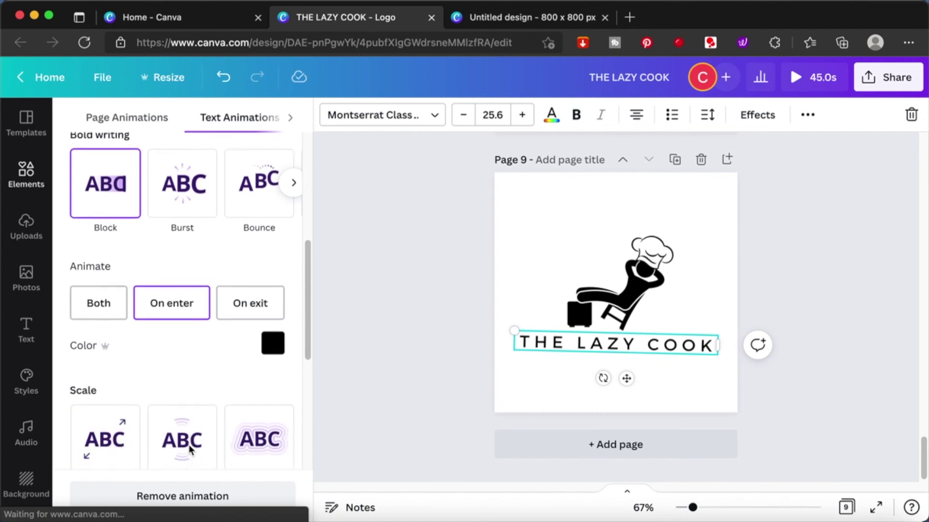
{"action": "scroll", "coordinate": [189, 450], "scroll_direction": "down", "scroll_amount": 1}
{"action": "left_click", "coordinate": [273, 316]}
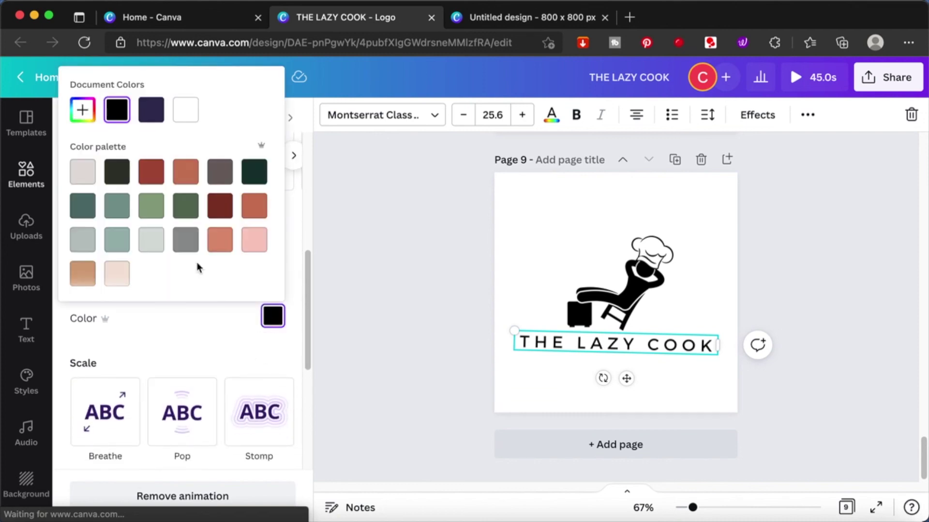
{"action": "scroll", "coordinate": [152, 173], "scroll_direction": "down", "scroll_amount": 4}
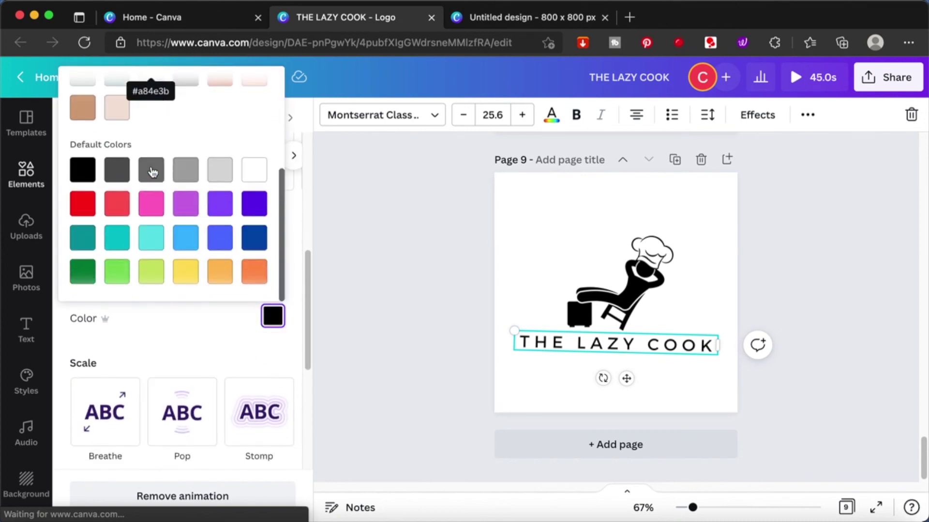
{"action": "left_click", "coordinate": [84, 208]}
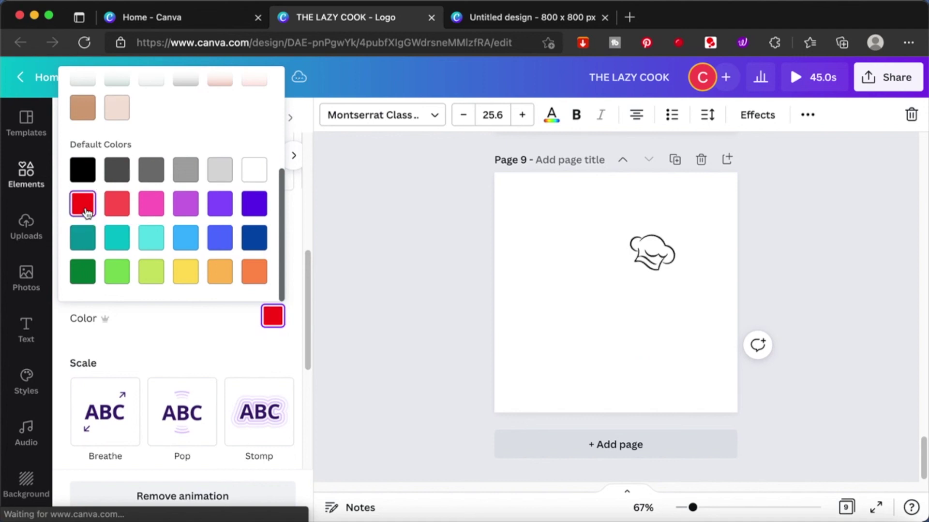
{"action": "left_click", "coordinate": [111, 216]}
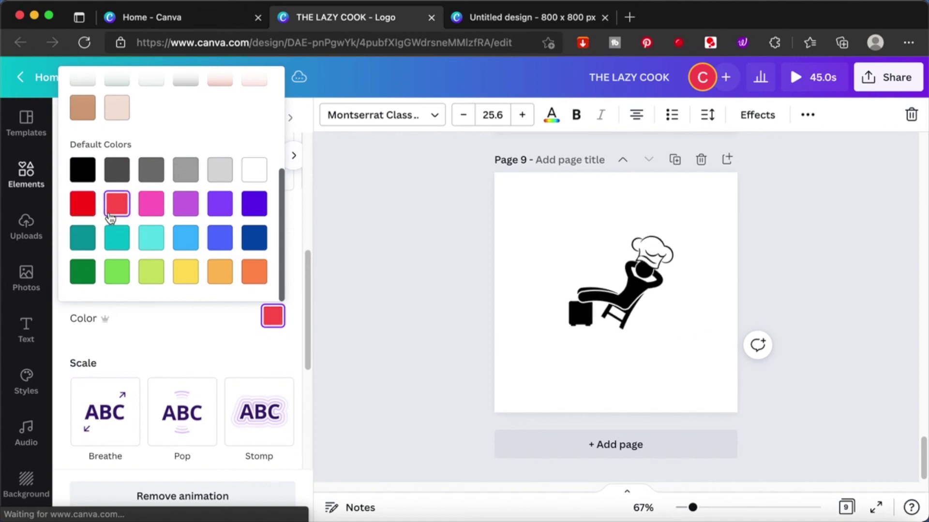
{"action": "left_click", "coordinate": [154, 240]}
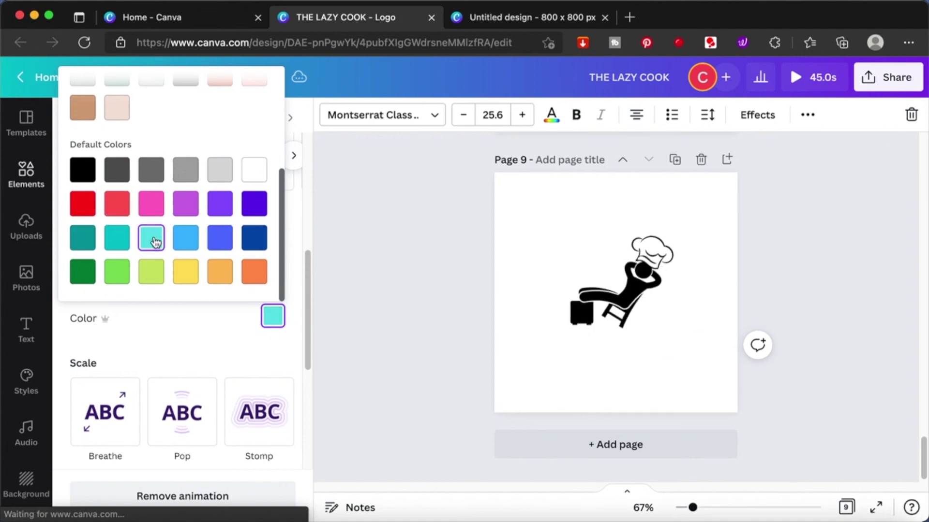
{"action": "left_click", "coordinate": [195, 273]}
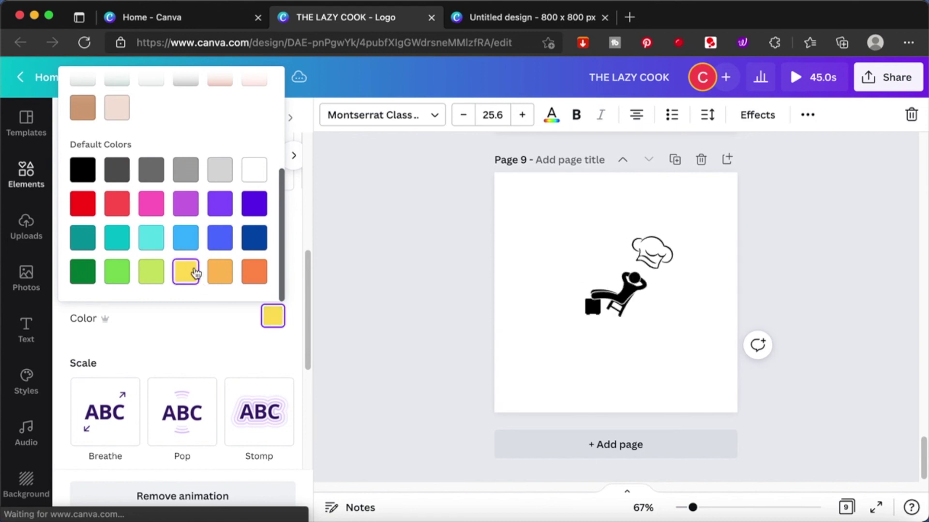
{"action": "left_click", "coordinate": [364, 334]}
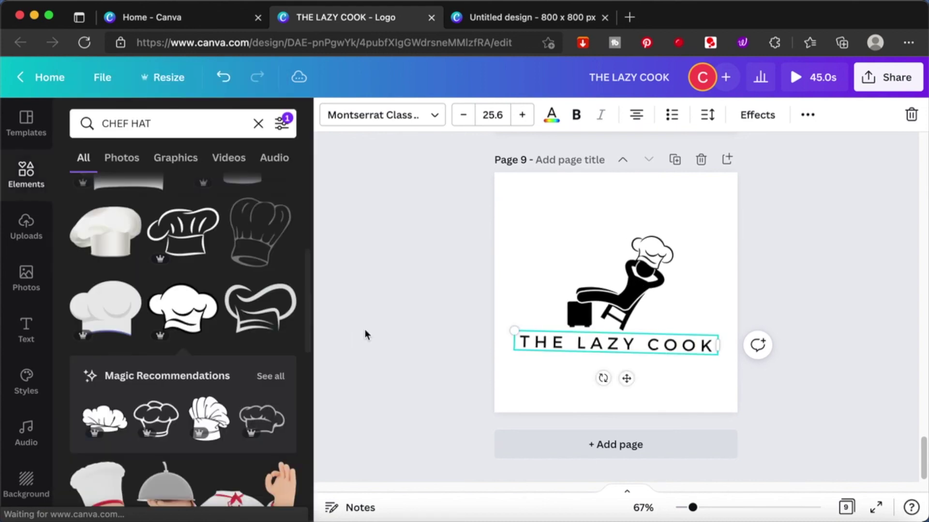
{"action": "left_click", "coordinate": [364, 334]}
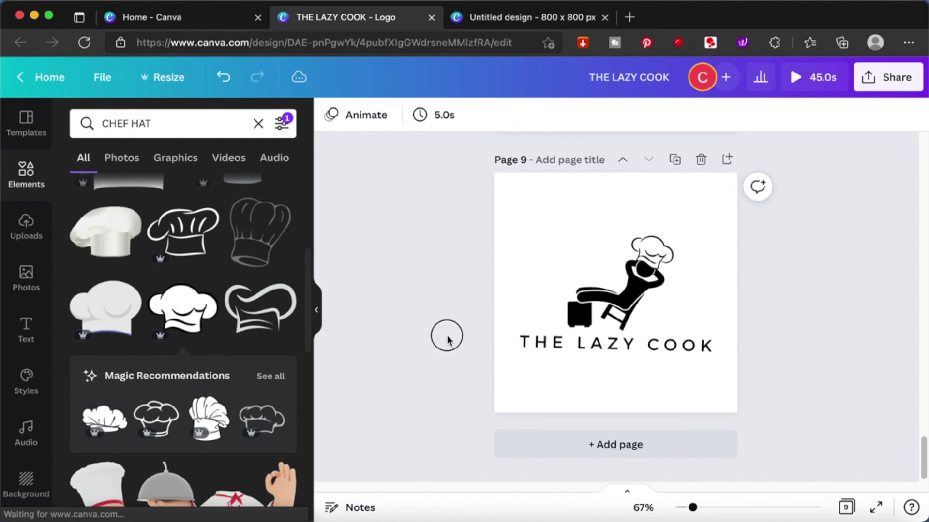
Step: Title page 9 ANIMATED
{"action": "scroll", "coordinate": [447, 335], "scroll_direction": "up", "scroll_amount": 3}
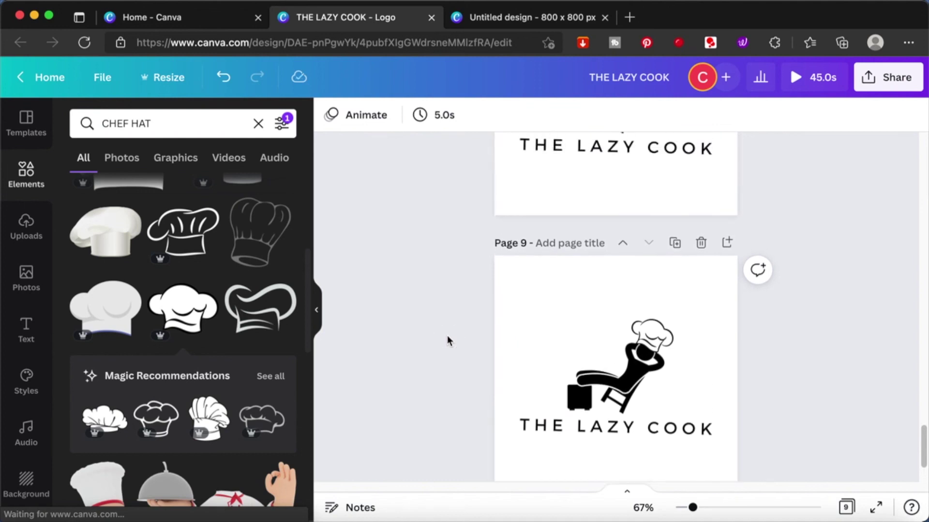
{"action": "scroll", "coordinate": [446, 341], "scroll_direction": "up", "scroll_amount": 6}
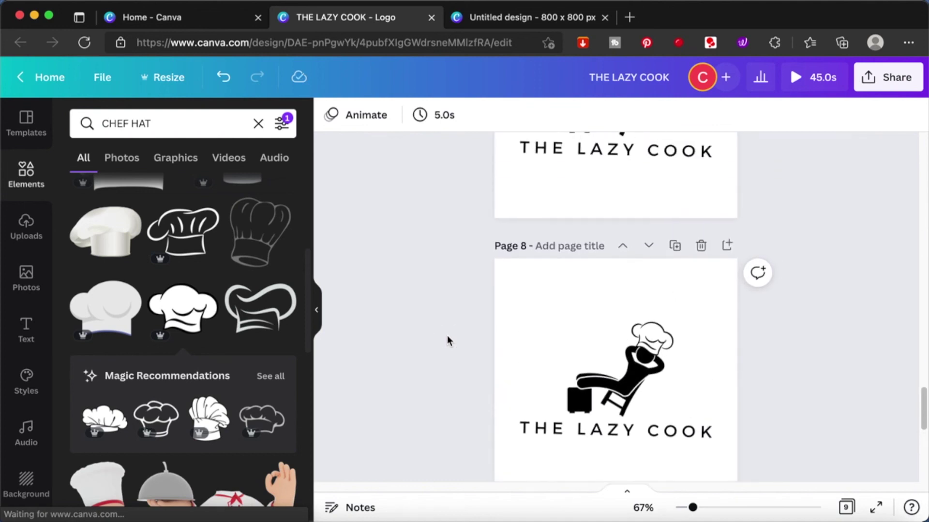
{"action": "scroll", "coordinate": [447, 337], "scroll_direction": "up", "scroll_amount": 8}
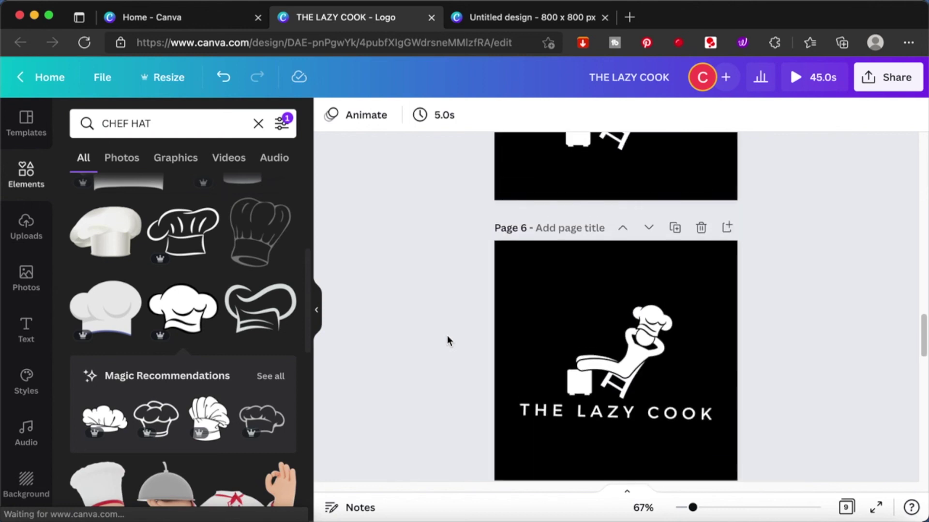
{"action": "scroll", "coordinate": [447, 337], "scroll_direction": "down", "scroll_amount": 8}
{"action": "scroll", "coordinate": [447, 335], "scroll_direction": "down", "scroll_amount": 5}
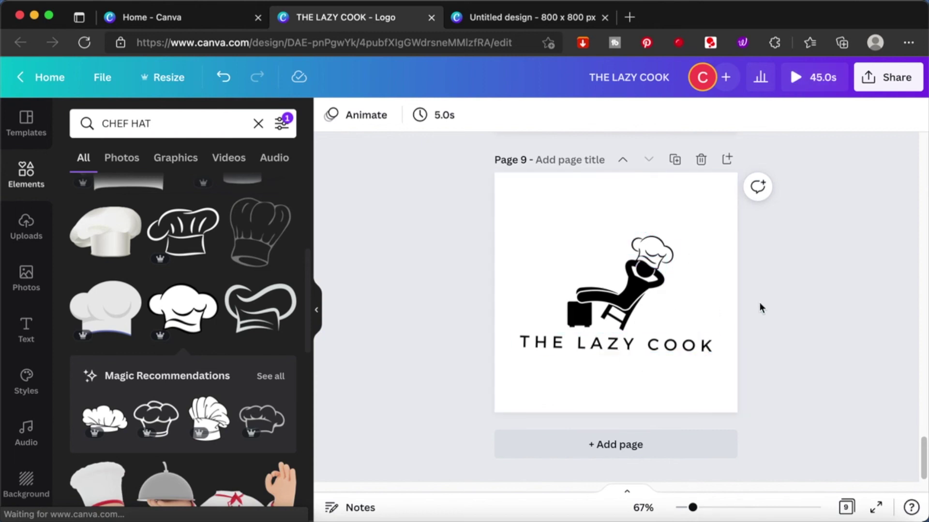
{"action": "type", "text": "ANIMATED"}
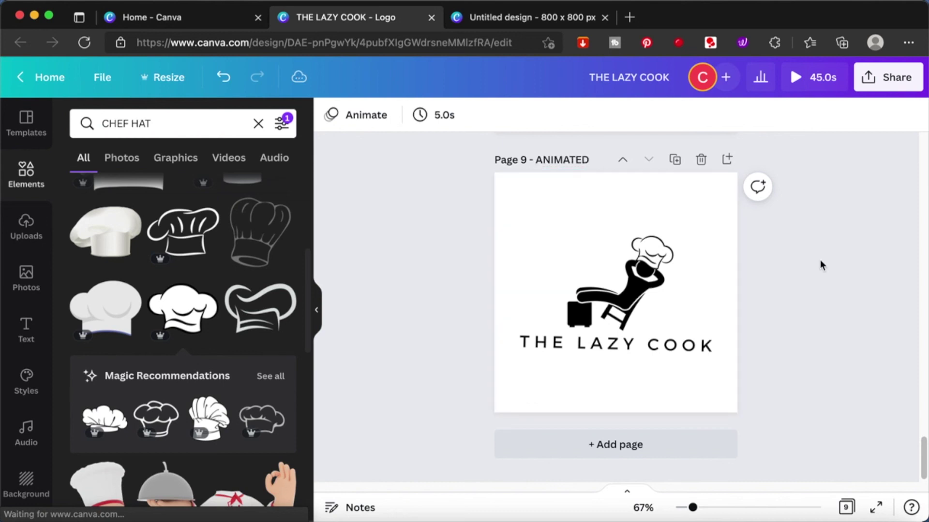
Step: Title page 8 TRANSPARENT, page 7 BLACK ON WHITE BG and page 6 WHITE ON BLACK BG
{"action": "scroll", "coordinate": [820, 259], "scroll_direction": "up", "scroll_amount": 6}
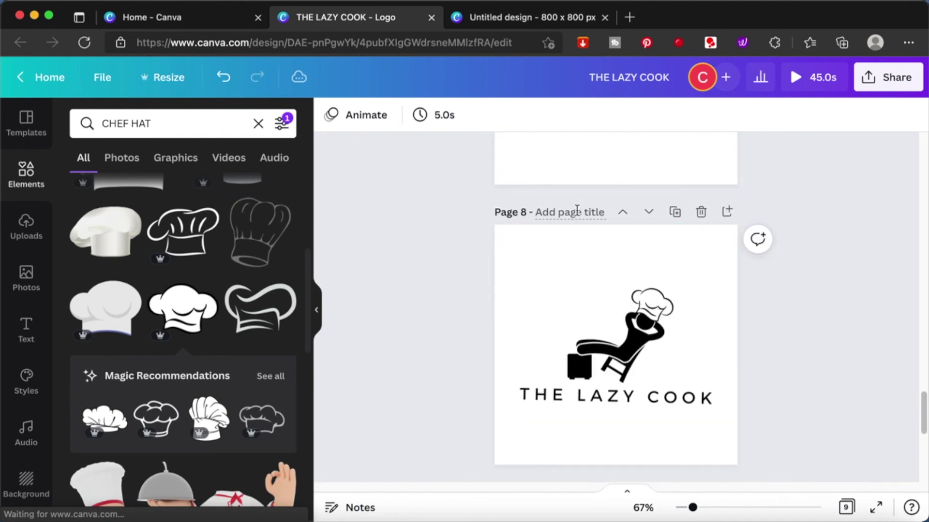
{"action": "type", "text": "TRANSPARE.."}
{"action": "scroll", "coordinate": [813, 278], "scroll_direction": "up", "scroll_amount": 6}
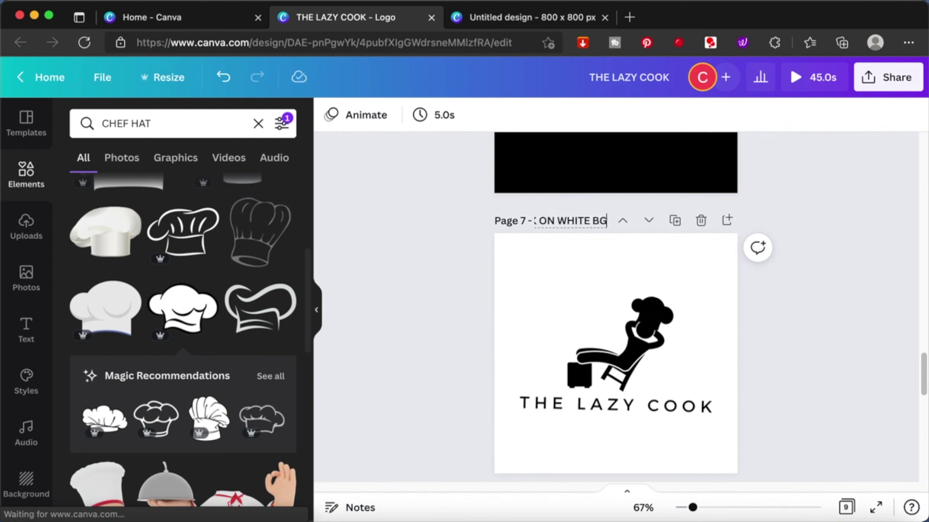
{"action": "scroll", "coordinate": [809, 293], "scroll_direction": "up", "scroll_amount": 6}
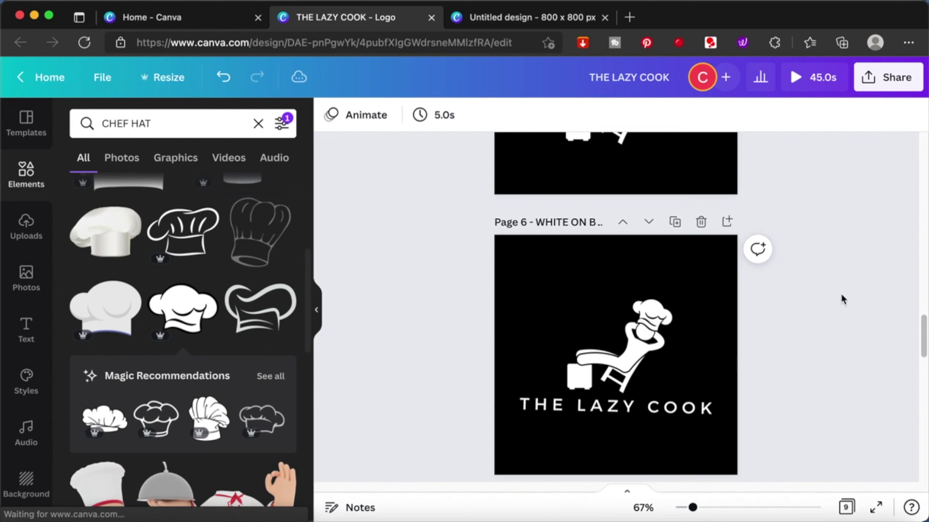
Step: Open the download options for the design and set the file type to PNG
{"action": "scroll", "coordinate": [841, 295], "scroll_direction": "up", "scroll_amount": 5}
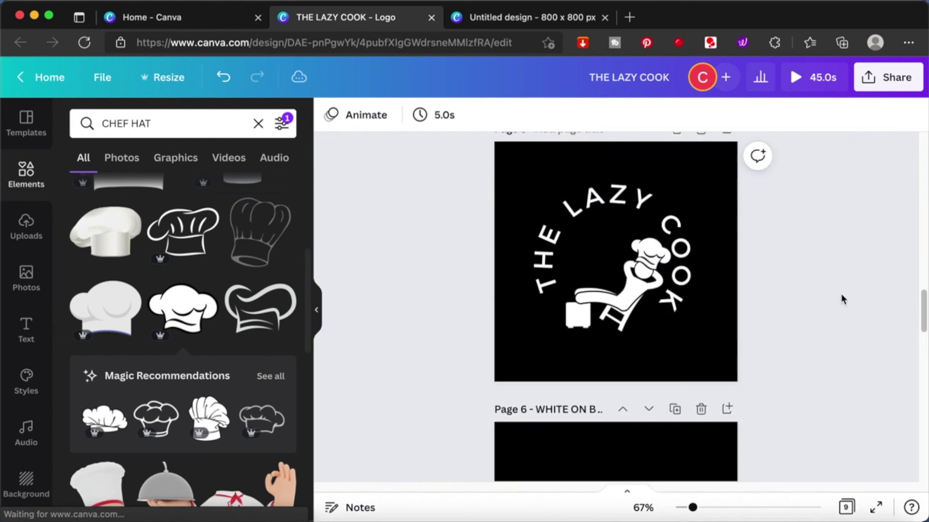
{"action": "scroll", "coordinate": [840, 294], "scroll_direction": "down", "scroll_amount": 5}
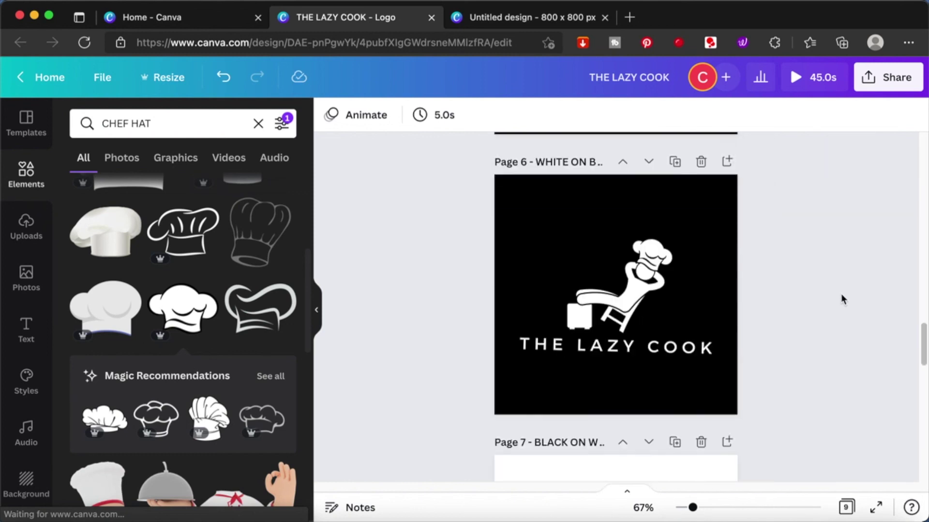
{"action": "scroll", "coordinate": [840, 294], "scroll_direction": "down", "scroll_amount": 10}
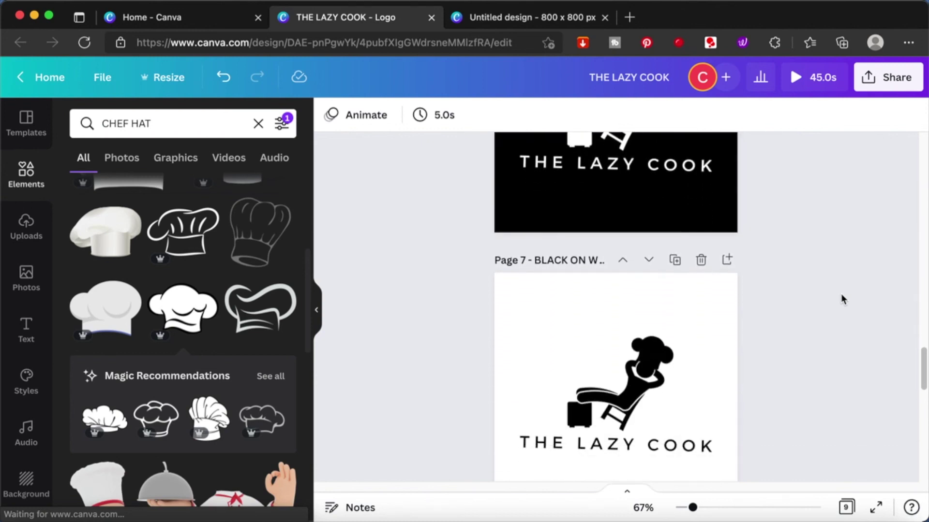
{"action": "scroll", "coordinate": [841, 294], "scroll_direction": "down", "scroll_amount": 6}
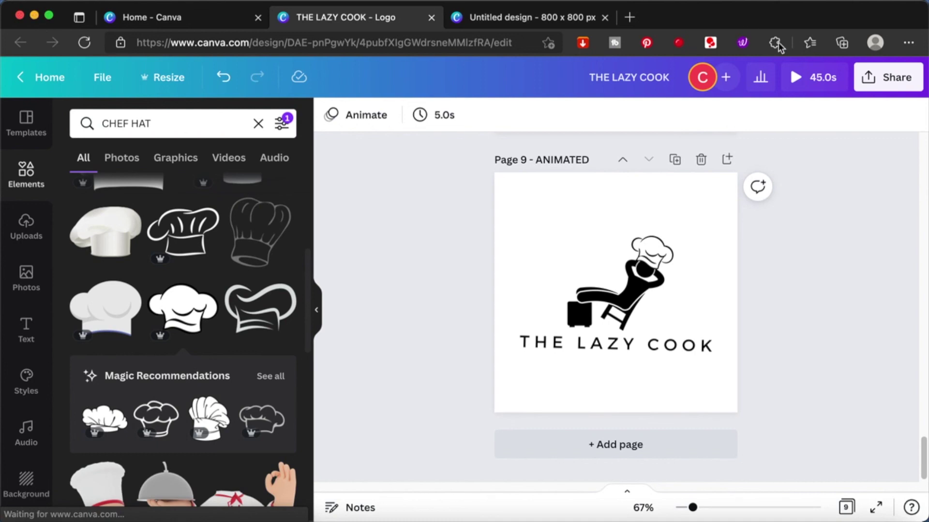
{"action": "left_click", "coordinate": [891, 74]}
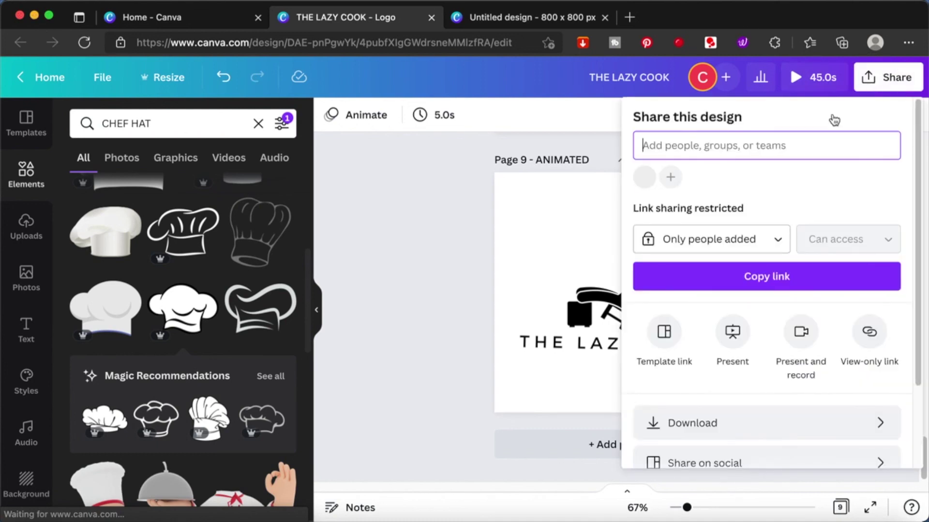
{"action": "scroll", "coordinate": [836, 330], "scroll_direction": "down", "scroll_amount": 3}
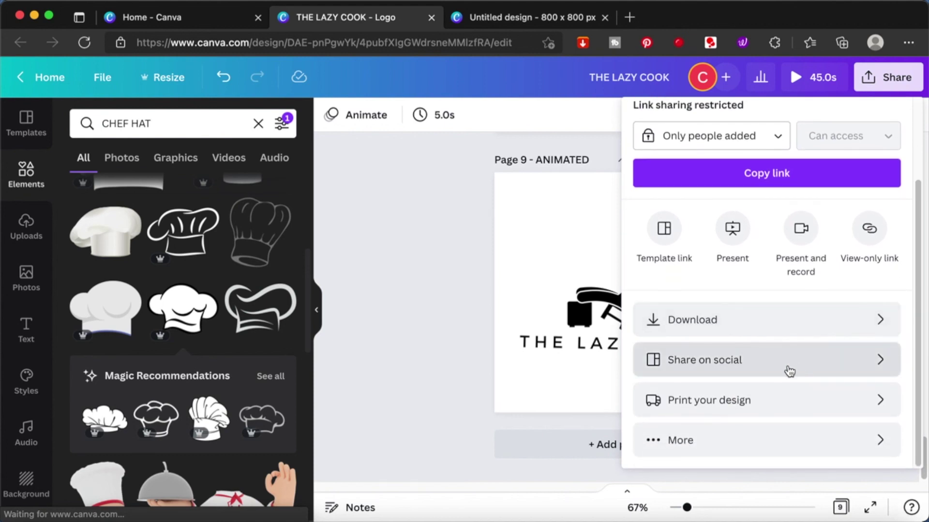
{"action": "left_click", "coordinate": [879, 324]}
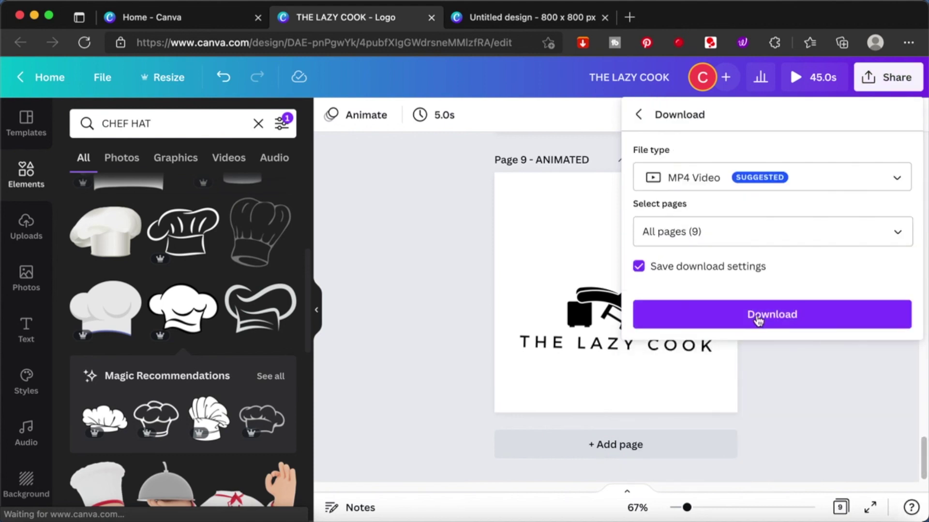
{"action": "left_click", "coordinate": [877, 186]}
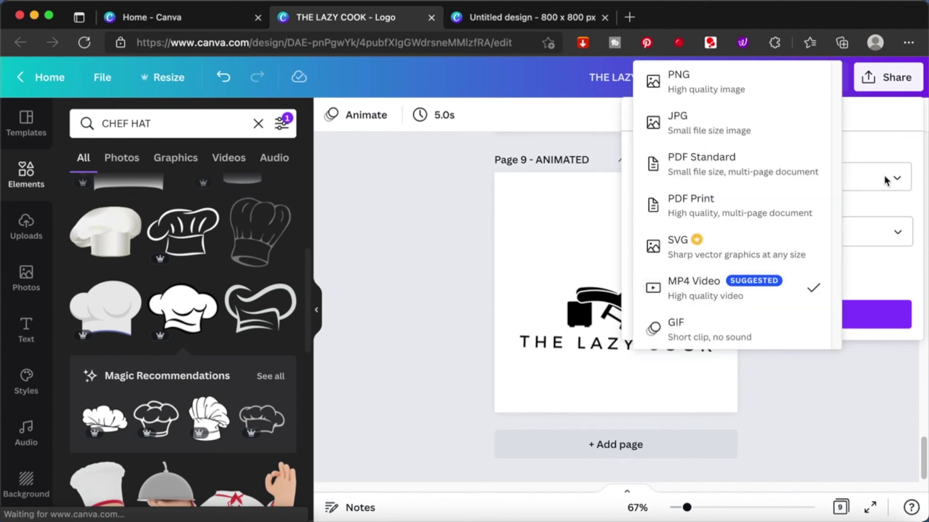
{"action": "left_click", "coordinate": [783, 78]}
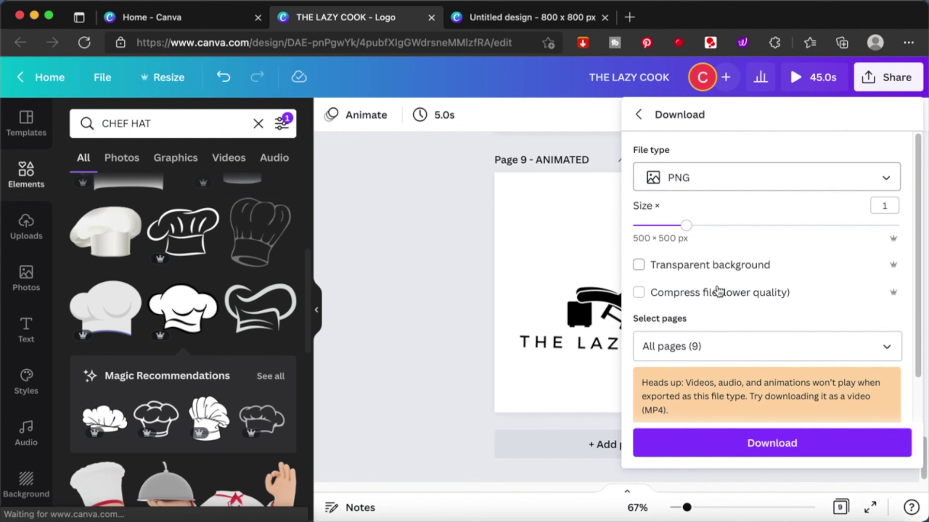
Step: Try to limit the PNG download to the page range 7-6
{"action": "left_click", "coordinate": [764, 348]}
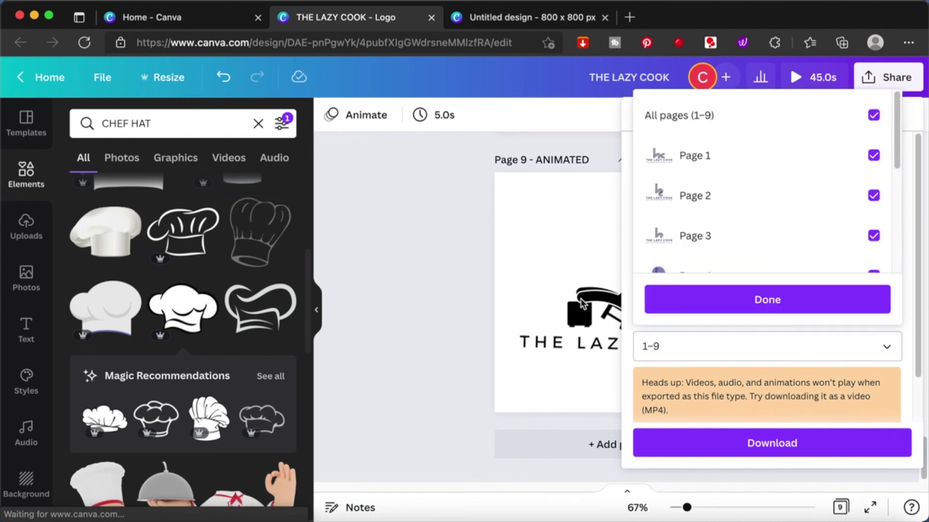
{"action": "left_click", "coordinate": [668, 345]}
{"action": "key", "text": "BackSpace"}
{"action": "key", "text": "BackSpace"}
{"action": "key", "text": "BackSpace"}
{"action": "type", "text": "7-"}
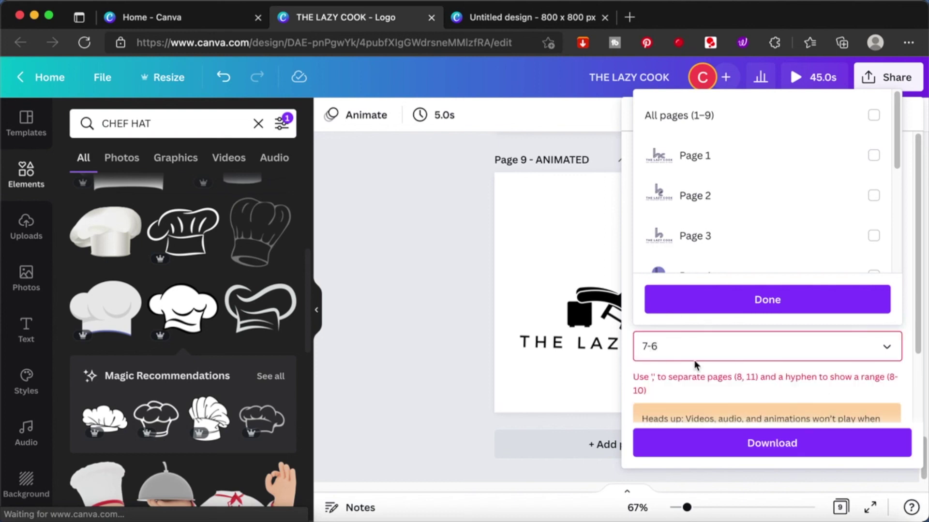
{"action": "type", "text": "6"}
{"action": "left_click", "coordinate": [776, 387]}
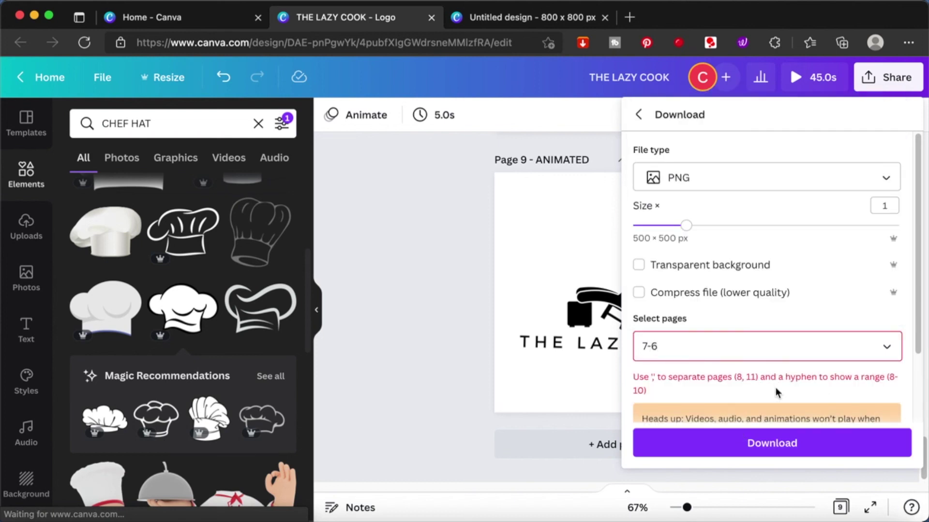
Step: Add page 6, WHITE ON BLACK BG, to the pages selected for download alongside page 7
{"action": "left_click", "coordinate": [769, 347]}
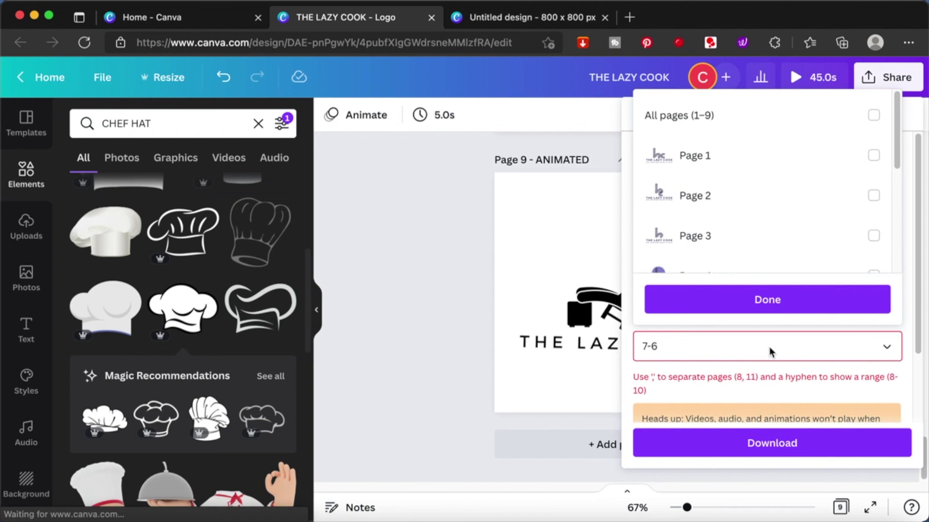
{"action": "scroll", "coordinate": [803, 262], "scroll_direction": "down", "scroll_amount": 3}
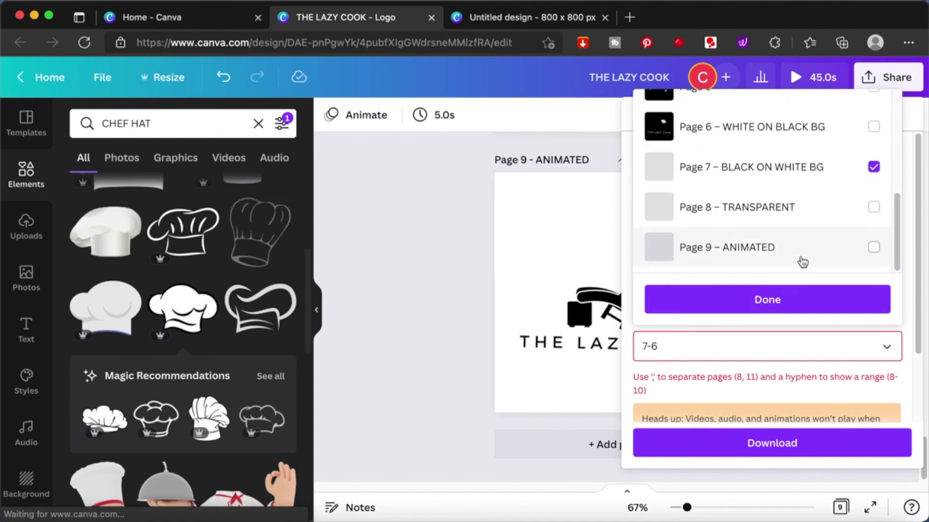
{"action": "left_click", "coordinate": [874, 128]}
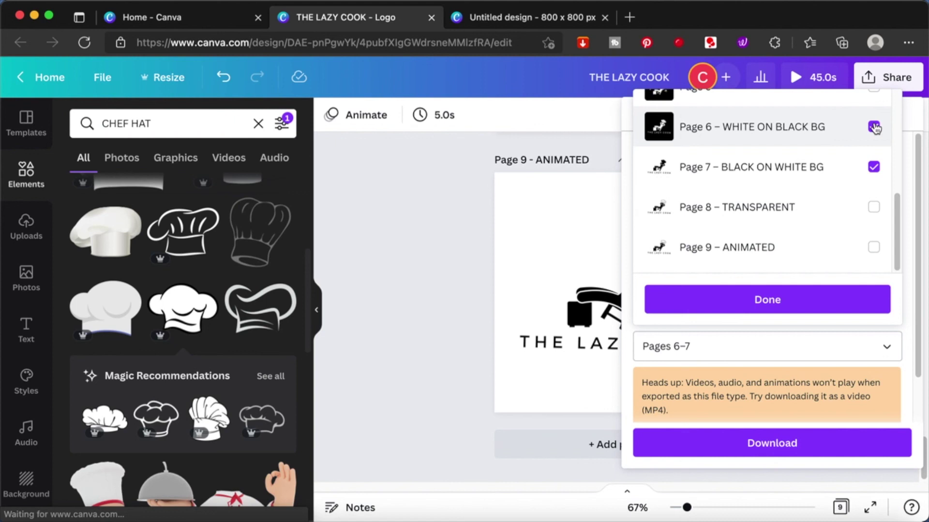
Step: Limit the PNG download to page 8, TRANSPARENT, instead of pages 6 and 7, and try the transparent background option
{"action": "scroll", "coordinate": [874, 127], "scroll_direction": "up", "scroll_amount": 3}
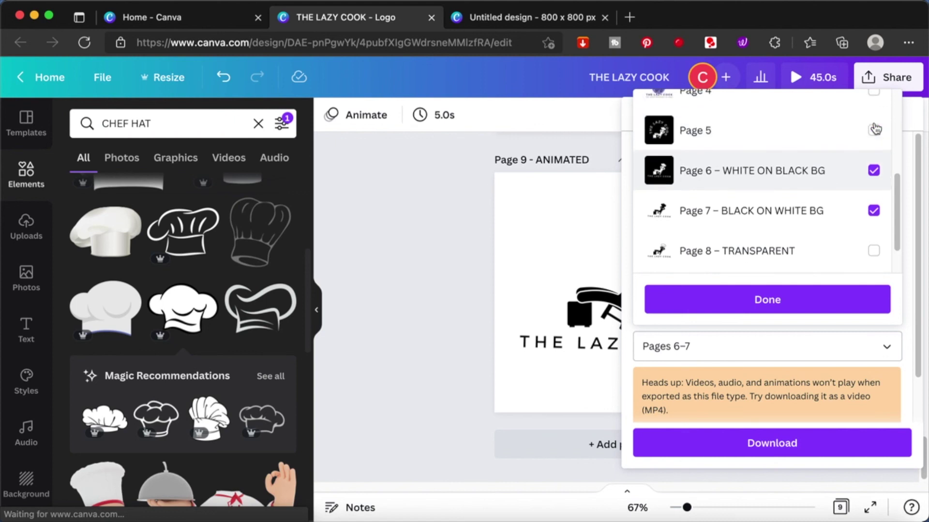
{"action": "scroll", "coordinate": [875, 128], "scroll_direction": "down", "scroll_amount": 2}
{"action": "scroll", "coordinate": [875, 128], "scroll_direction": "down", "scroll_amount": 1}
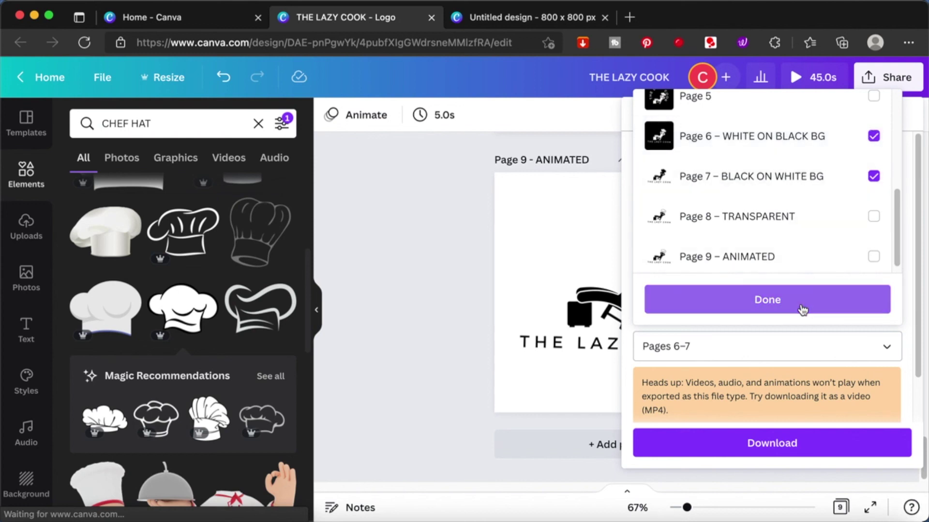
{"action": "left_click", "coordinate": [874, 138]}
{"action": "left_click", "coordinate": [873, 176]}
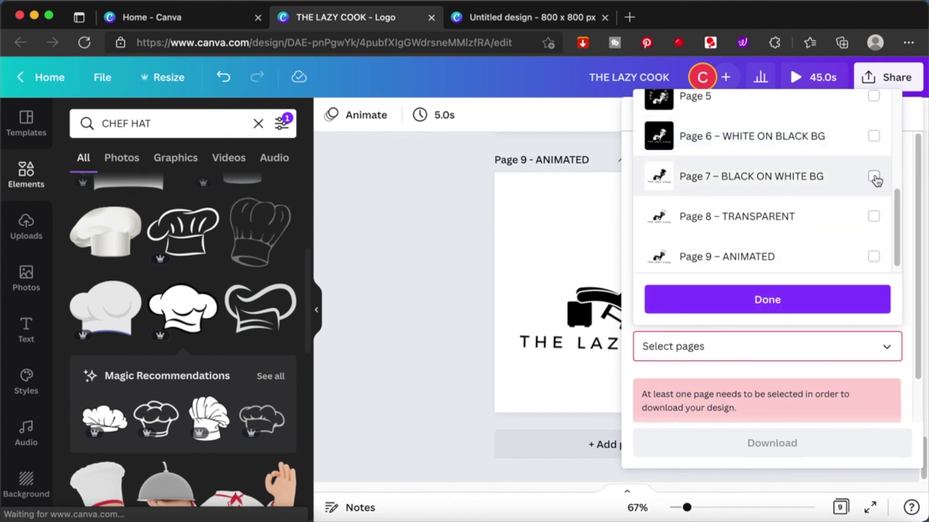
{"action": "left_click", "coordinate": [873, 216]}
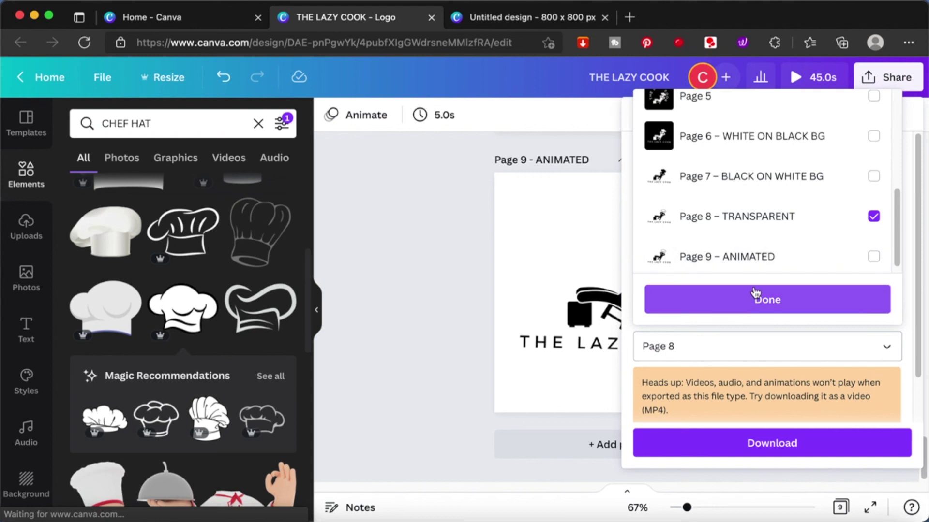
{"action": "scroll", "coordinate": [788, 201], "scroll_direction": "up", "scroll_amount": 3}
{"action": "left_click", "coordinate": [711, 299]}
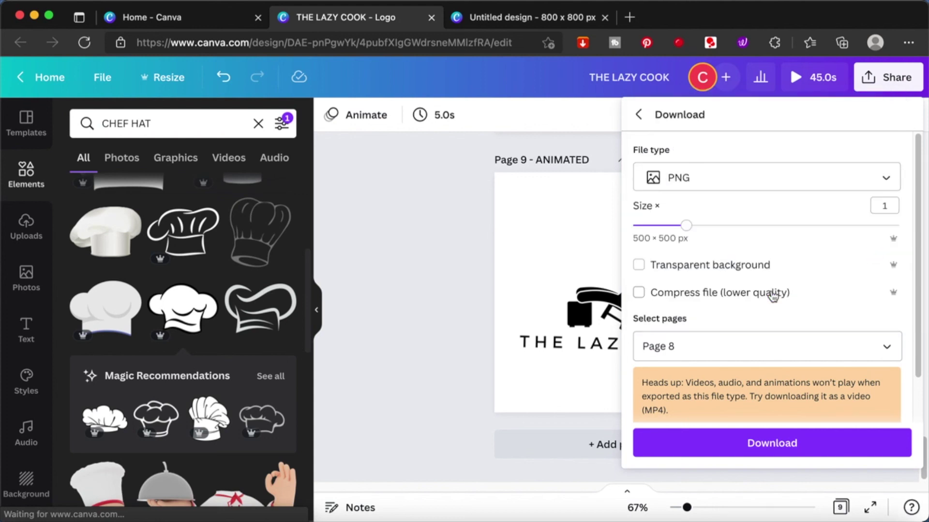
{"action": "left_click", "coordinate": [639, 265]}
{"action": "left_click", "coordinate": [639, 266]}
Step: Set the download file type to MP4 Video and select only page 9, ANIMATED, instead of page 8
{"action": "left_click", "coordinate": [855, 178]}
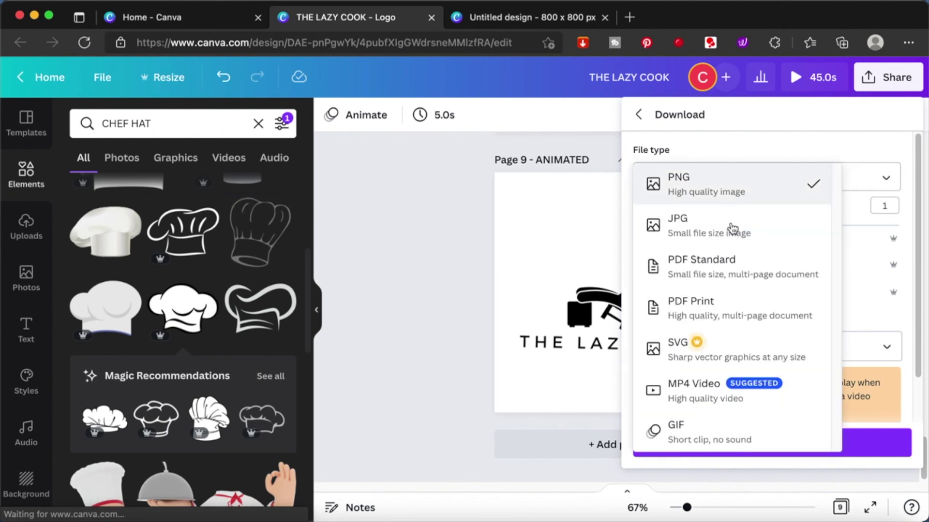
{"action": "left_click", "coordinate": [725, 395]}
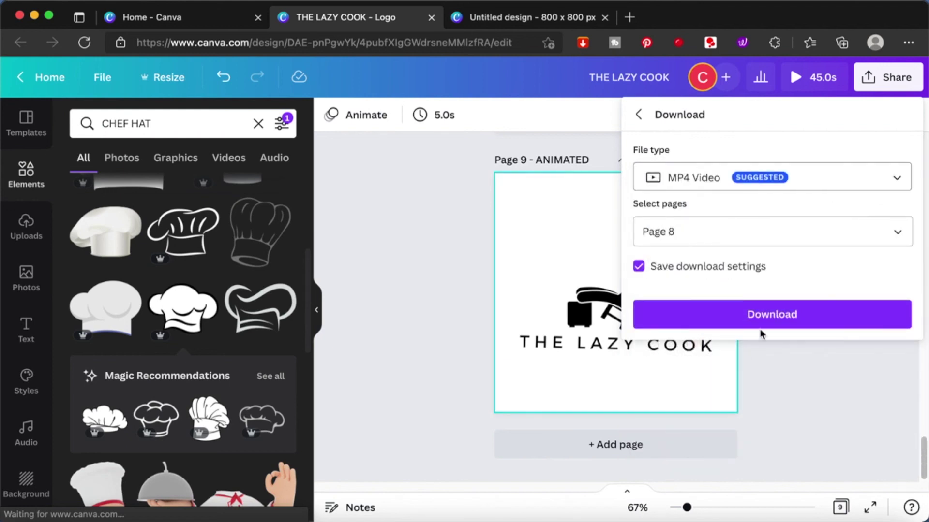
{"action": "left_click", "coordinate": [888, 233]}
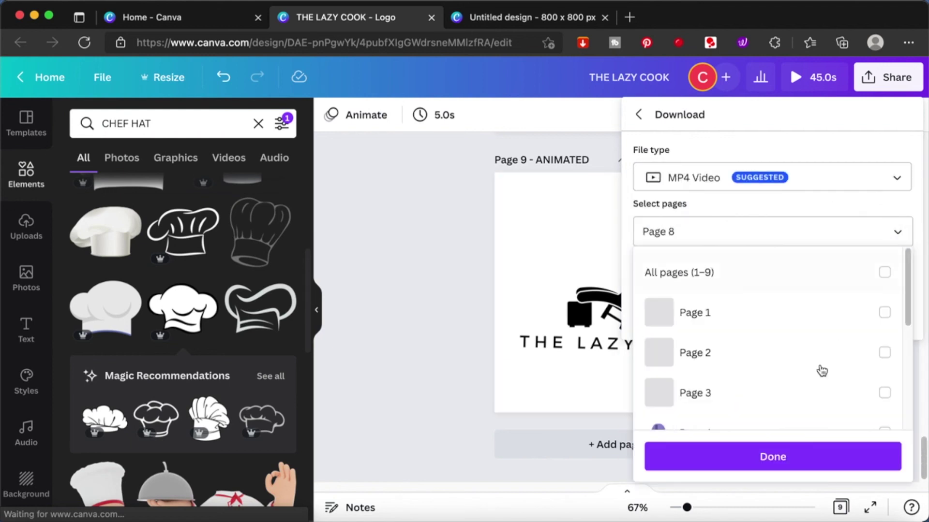
{"action": "scroll", "coordinate": [821, 371], "scroll_direction": "down", "scroll_amount": 5}
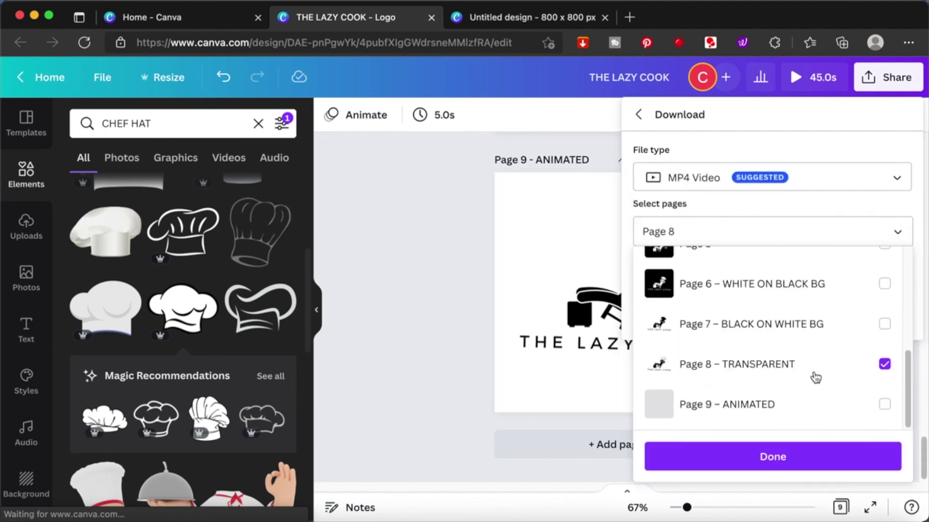
{"action": "left_click", "coordinate": [882, 365]}
{"action": "left_click", "coordinate": [885, 405]}
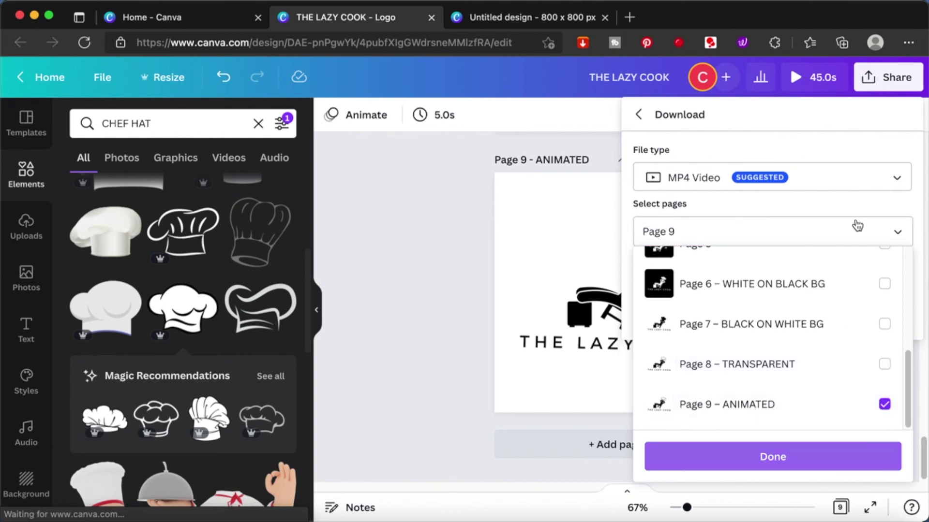
Step: Open the choice of file types for the page 9 download
{"action": "left_click", "coordinate": [895, 181]}
{"action": "left_click", "coordinate": [894, 181]}
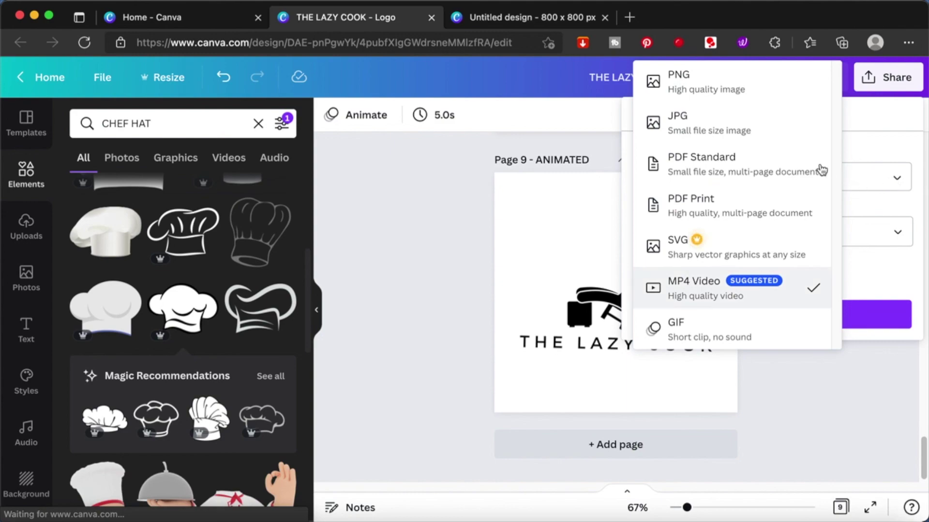